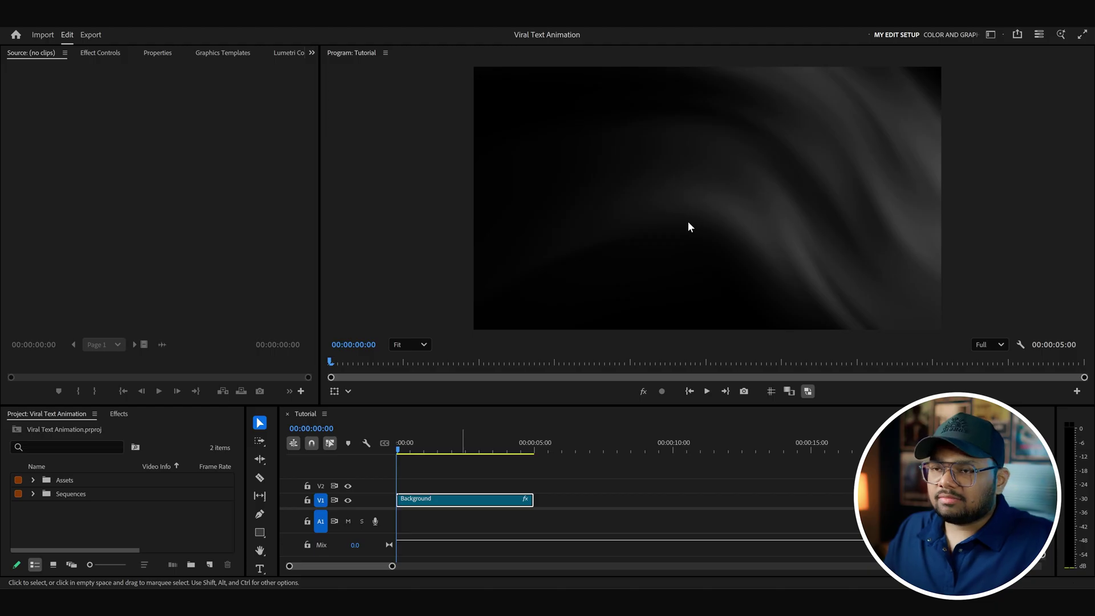
Add an empty text layer over the background at the start of the sequence and display its text properties
left_click_drag(404, 449, 428, 455)
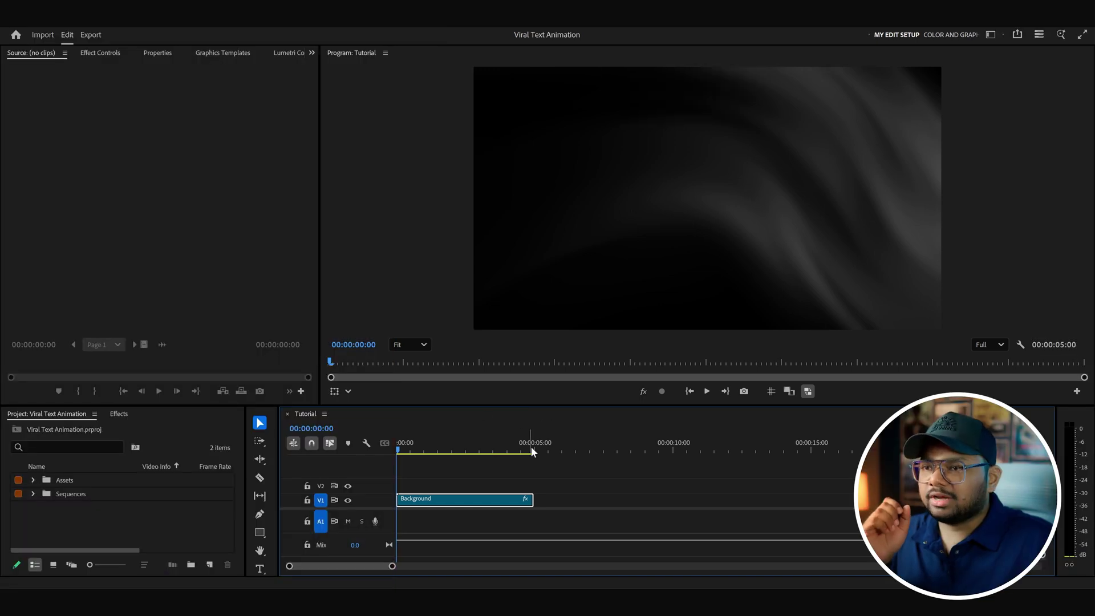
left_click(261, 567)
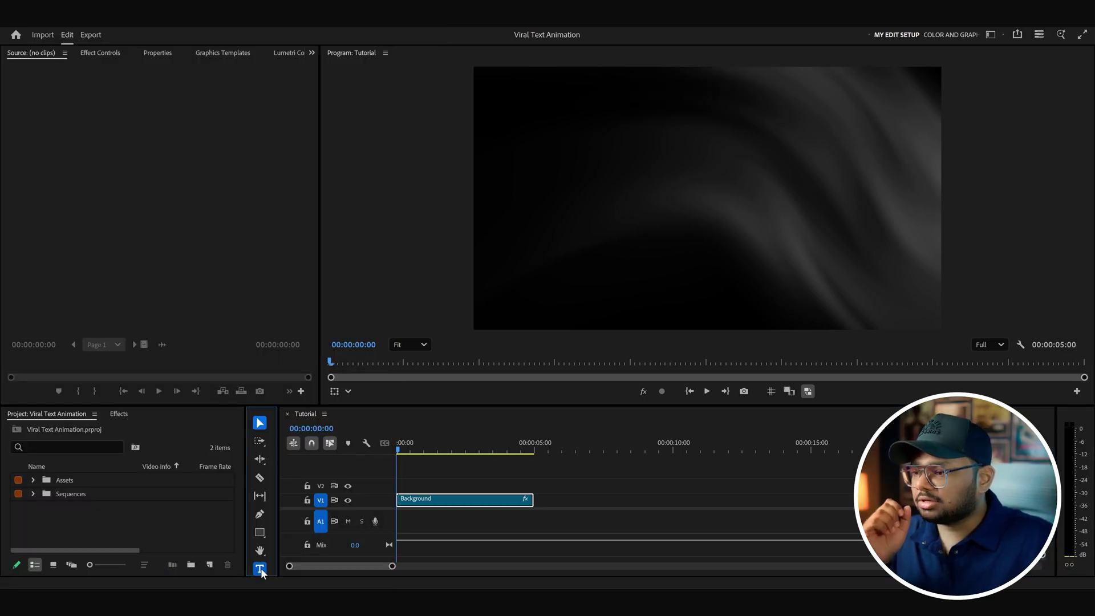
left_click(633, 187)
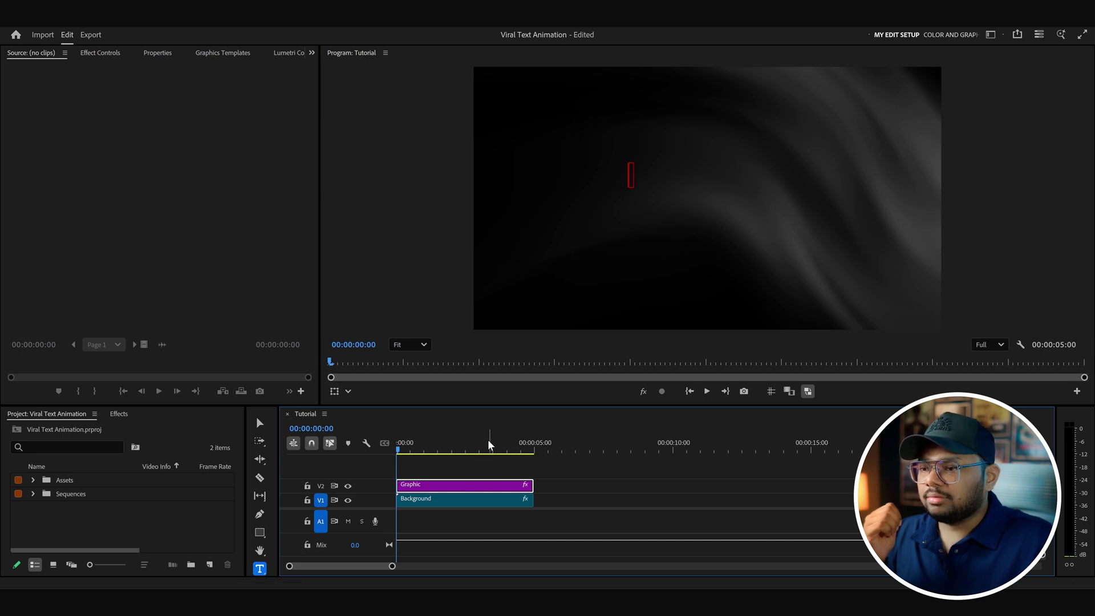
left_click(157, 53)
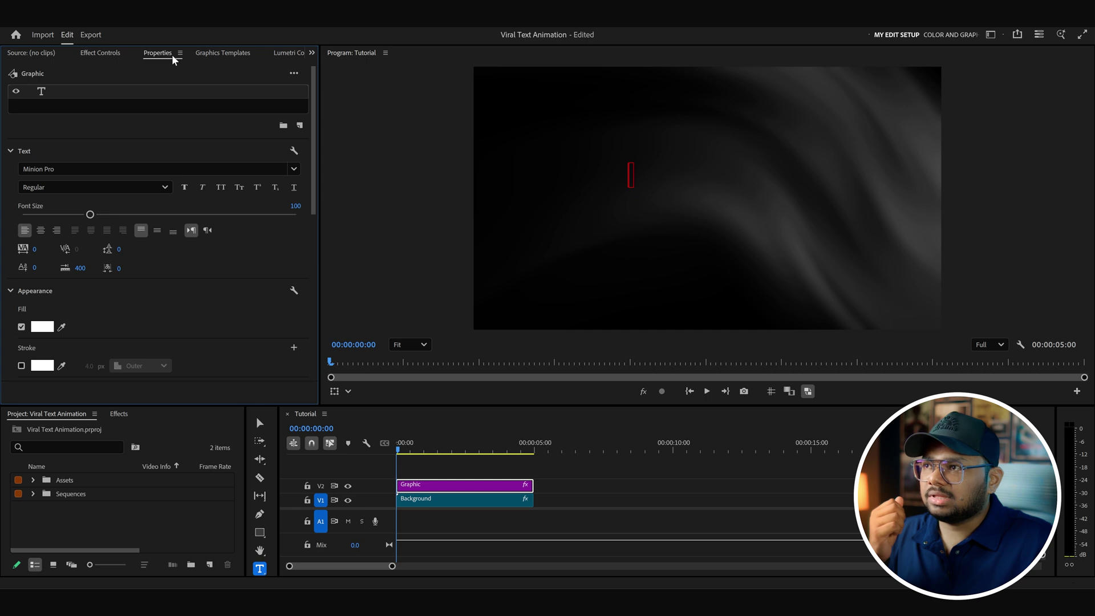
left_click(230, 23)
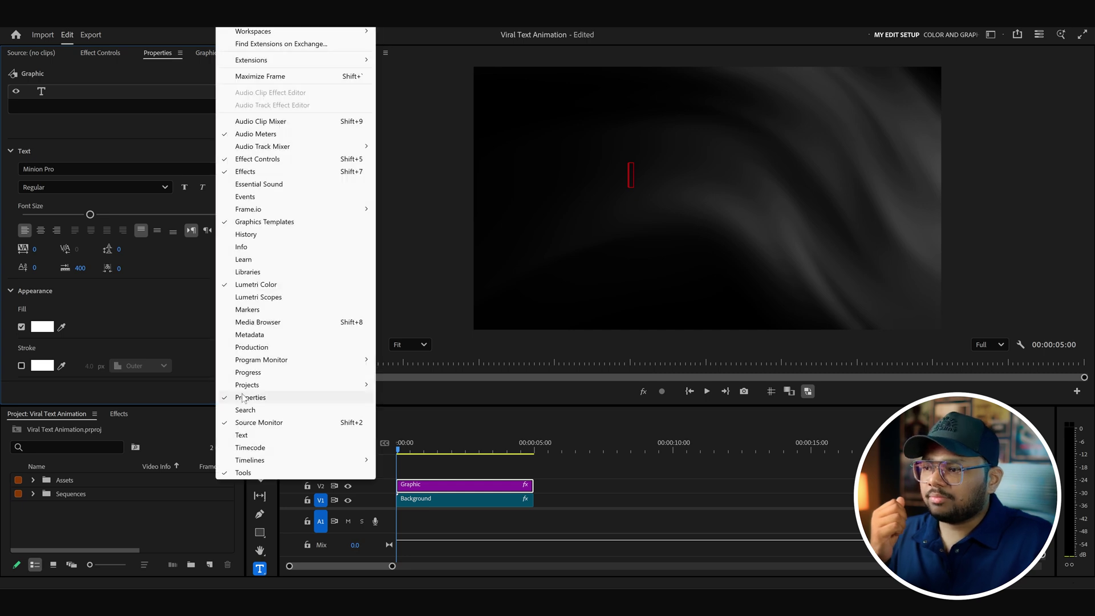
left_click(266, 397)
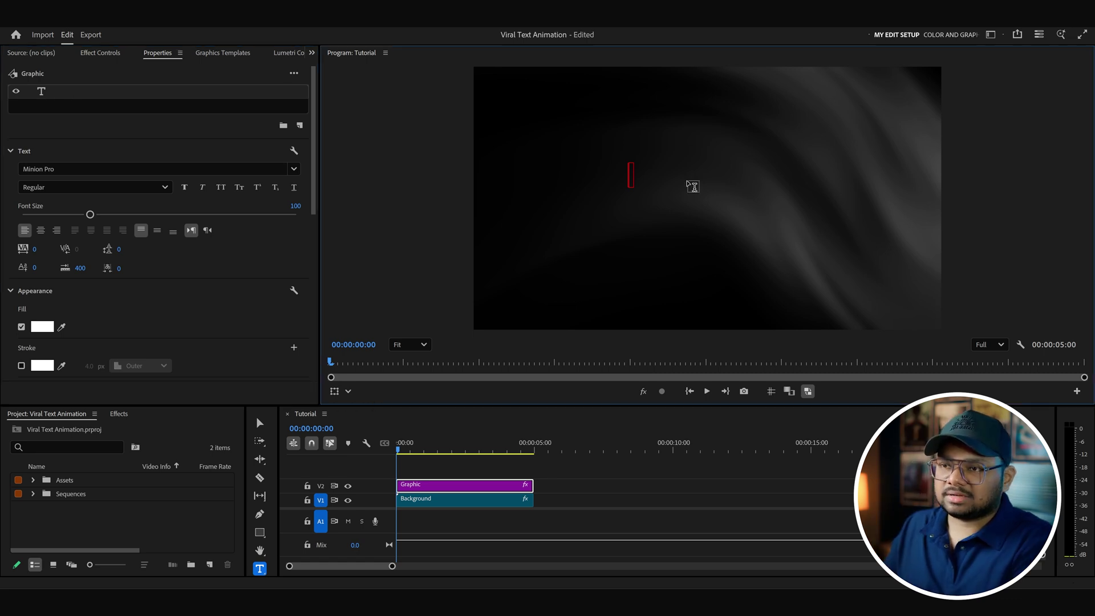
Enter "Create this amazing" as the text of the new layer and finish text editing
type("Creat")
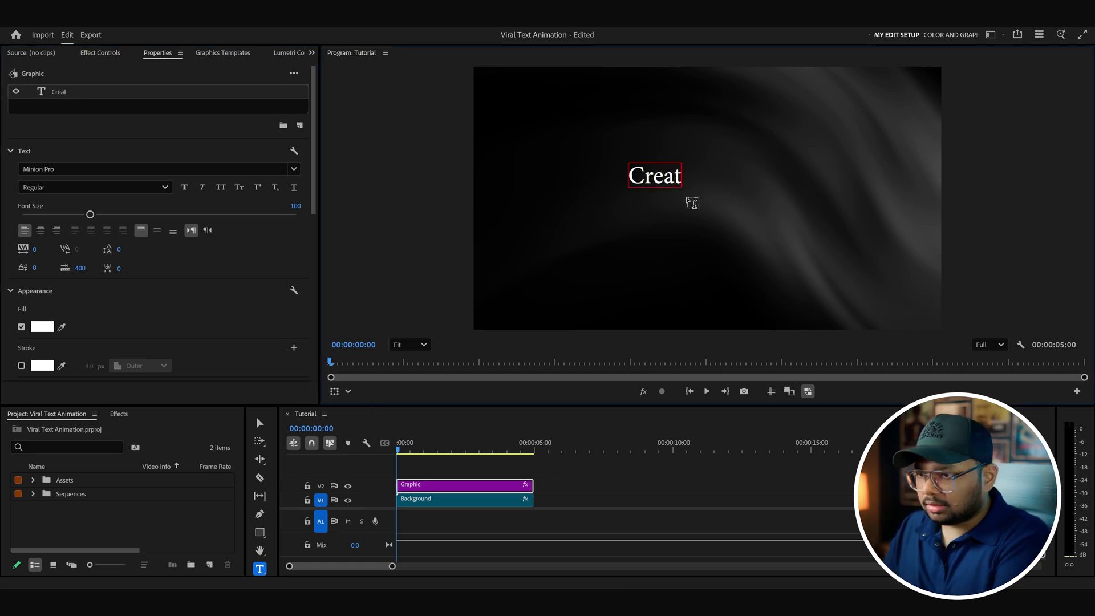
type("e this amazing")
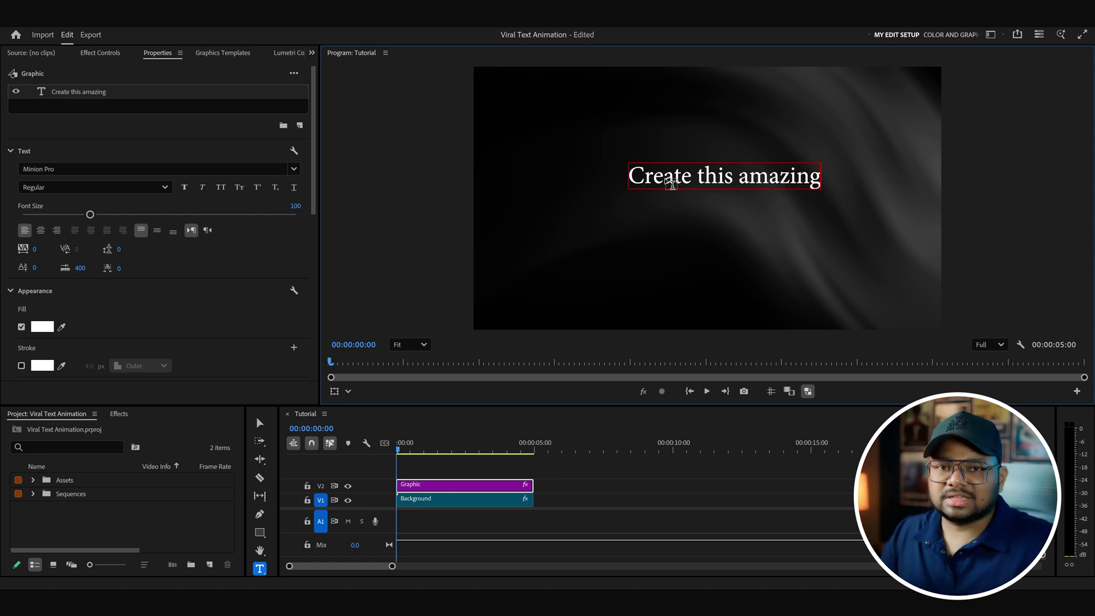
key("Escape")
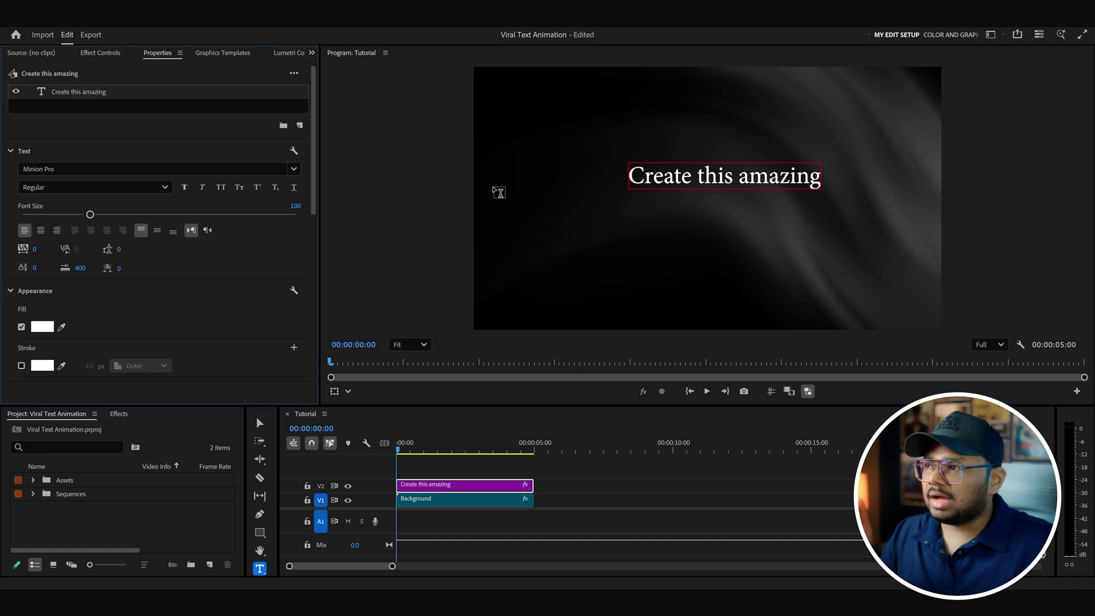
Duplicate the "Create this amazing" text layer and change the copy's text to "TEXT EFFECT"
right_click(80, 87)
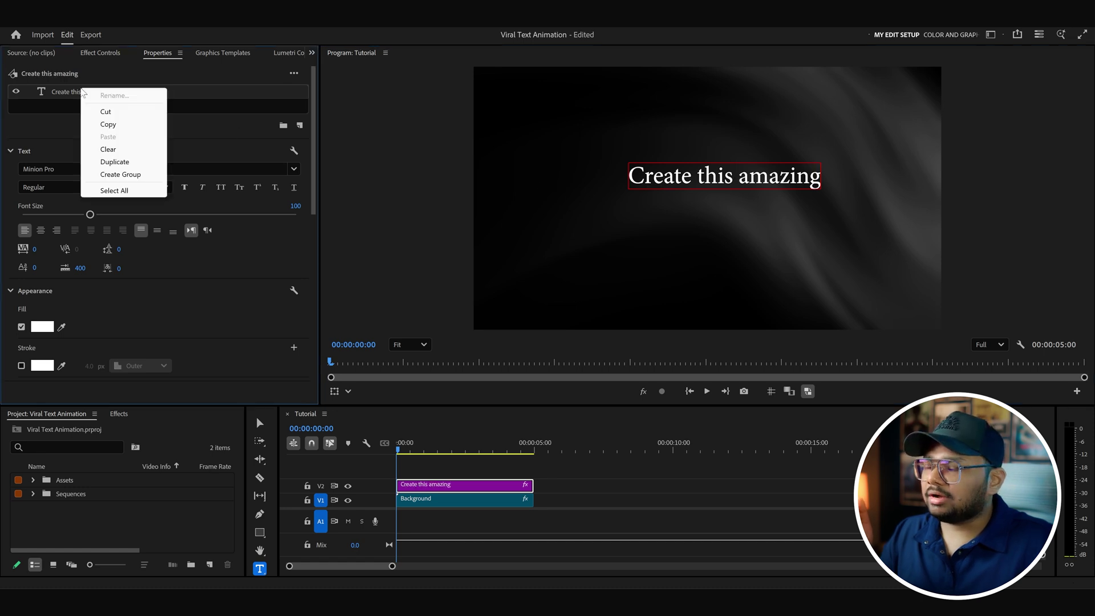
left_click(128, 163)
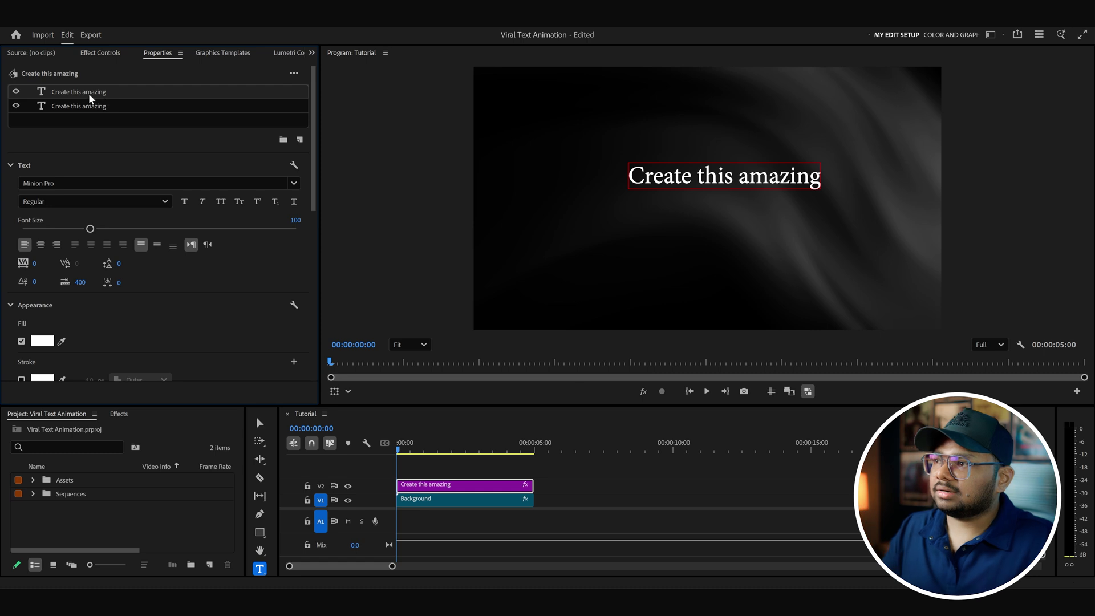
double_click(42, 90)
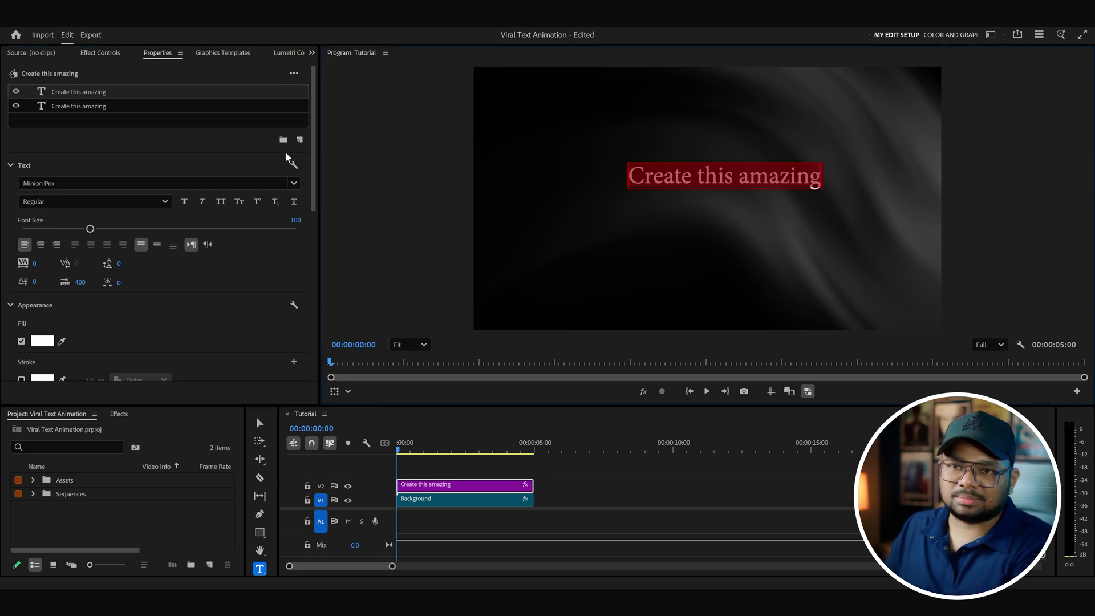
type("TEXT EFFECT")
left_click(94, 90)
key("Escape")
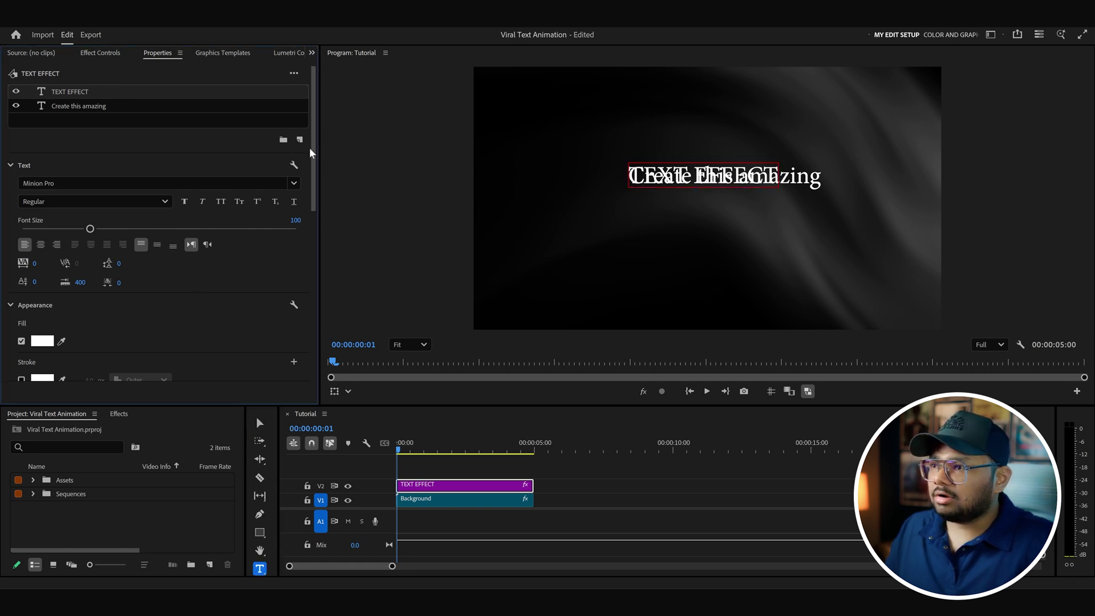
Move the "TEXT EFFECT" layer below the first line, to a vertical position of 615
left_click_drag(313, 148, 319, 242)
scroll(39, 222, "down", 3)
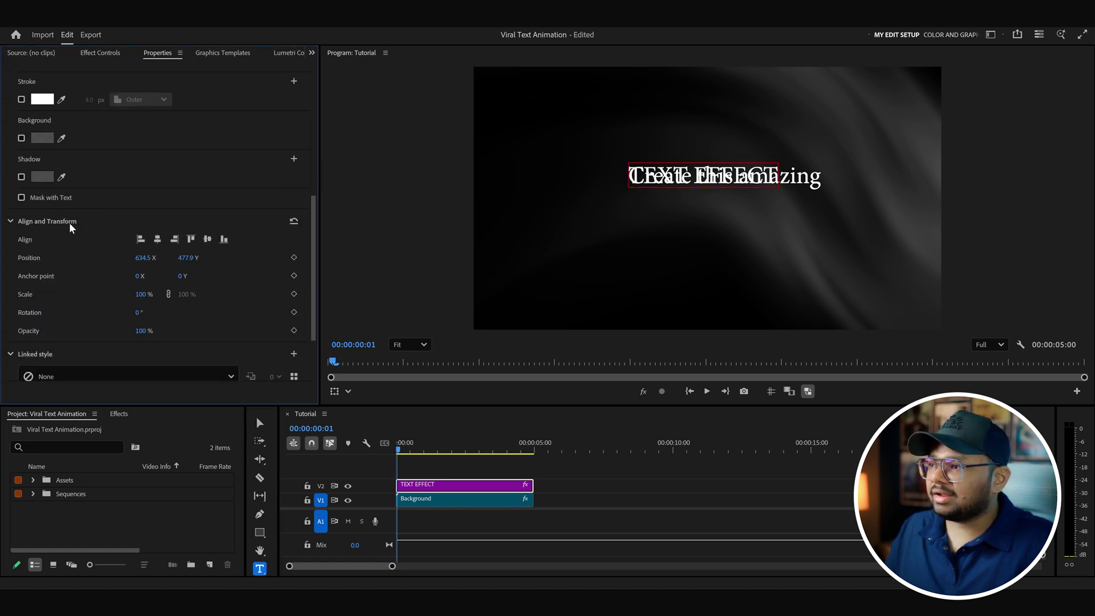
left_click_drag(185, 257, 267, 257)
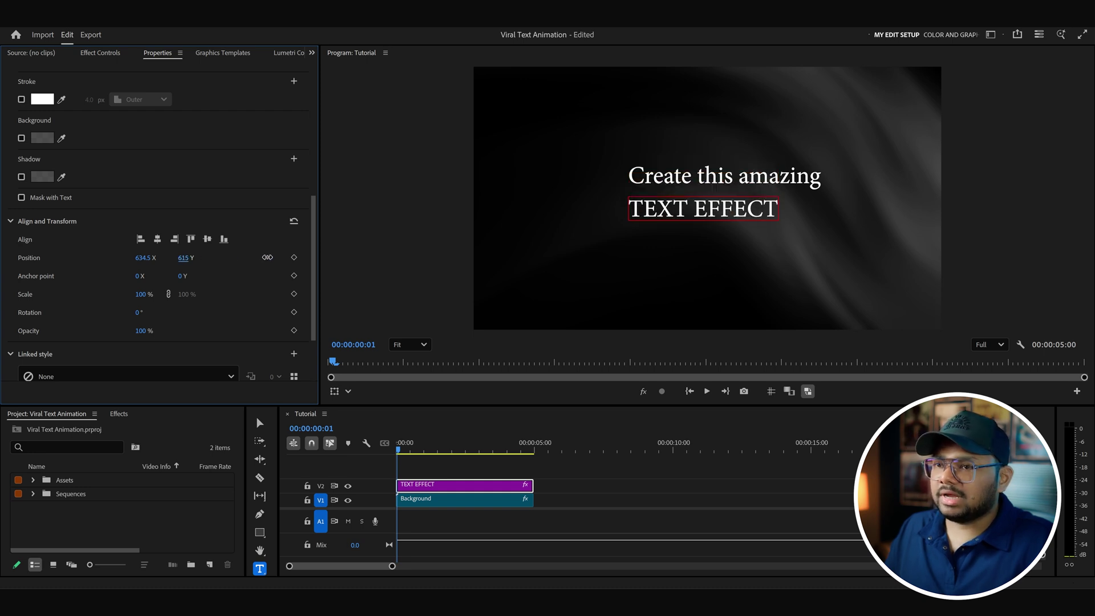
Duplicate the "TEXT EFFECT" layer, change the copy's text to "in Premiere Pro" and place it below the other two lines
scroll(70, 118, "up", 5)
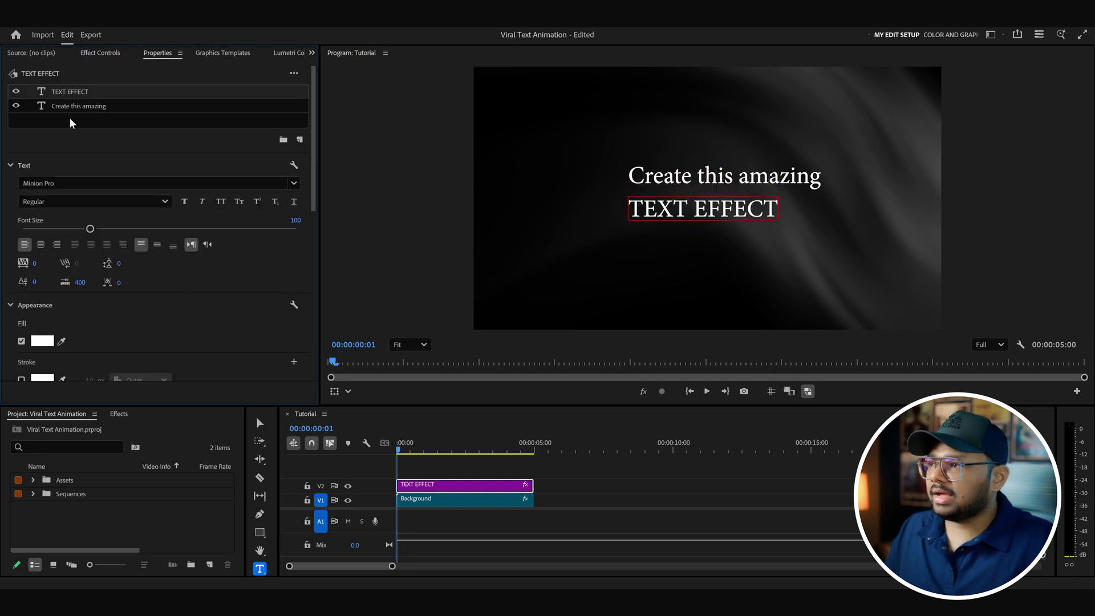
right_click(57, 91)
left_click(72, 169)
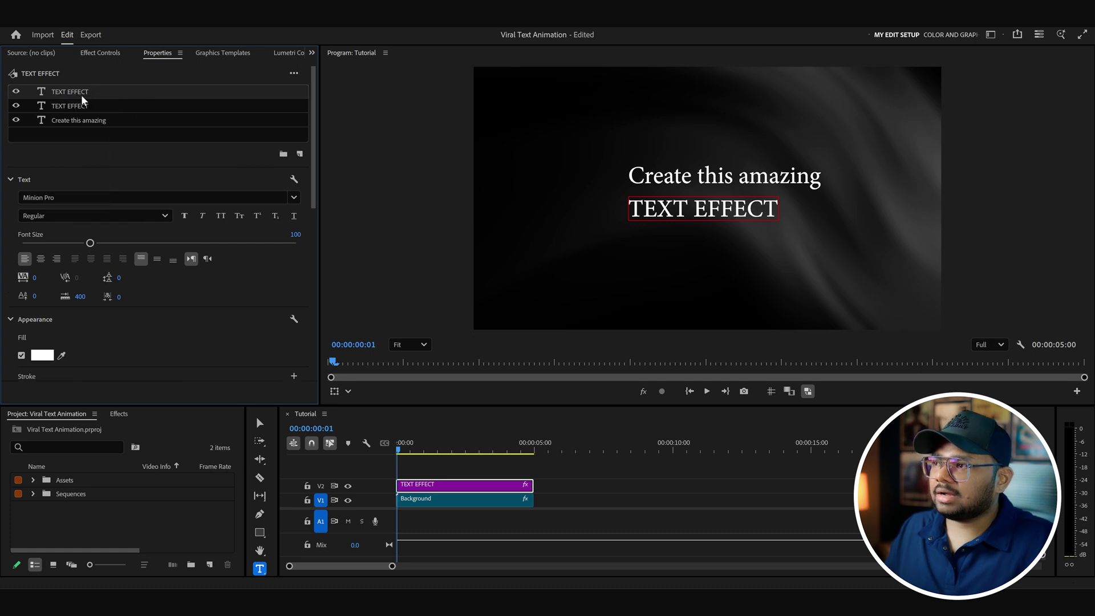
double_click(42, 90)
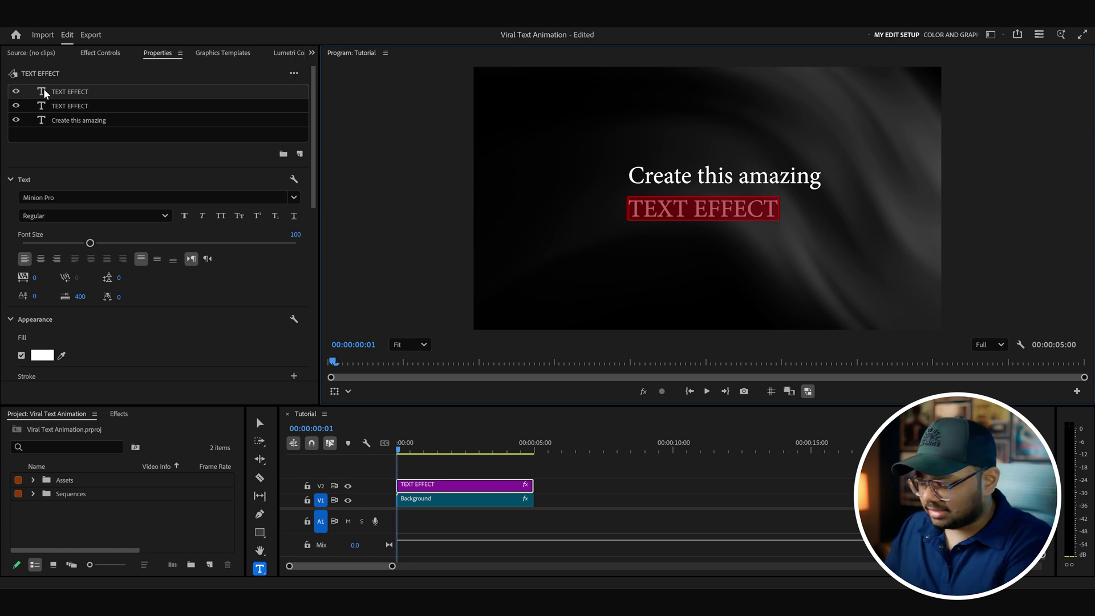
type("in Premiere Pro")
scroll(312, 155, "down", 8)
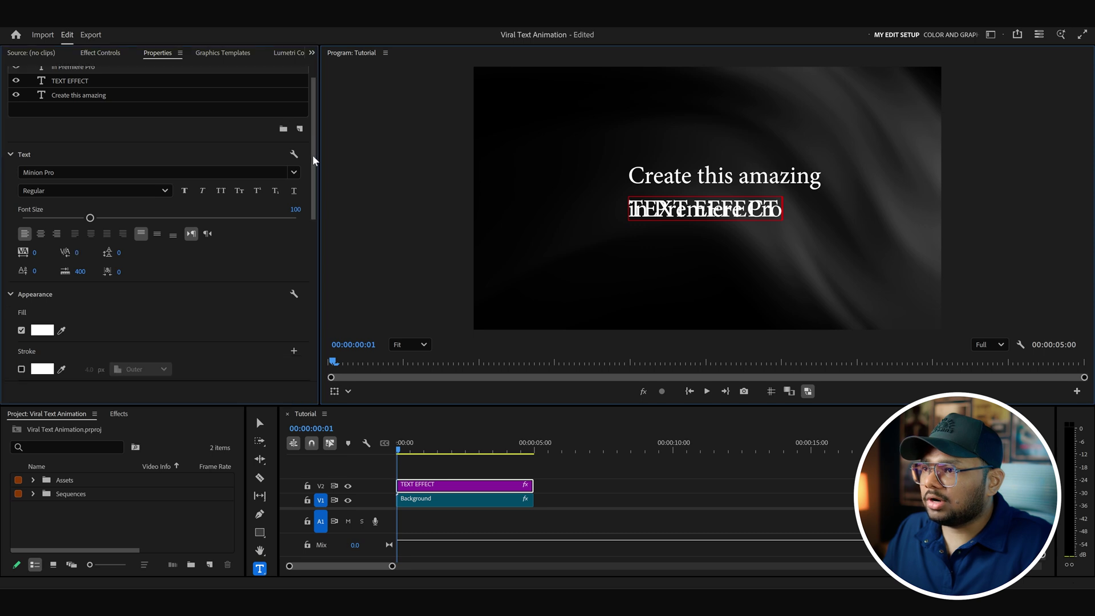
left_click(422, 439)
left_click(395, 439)
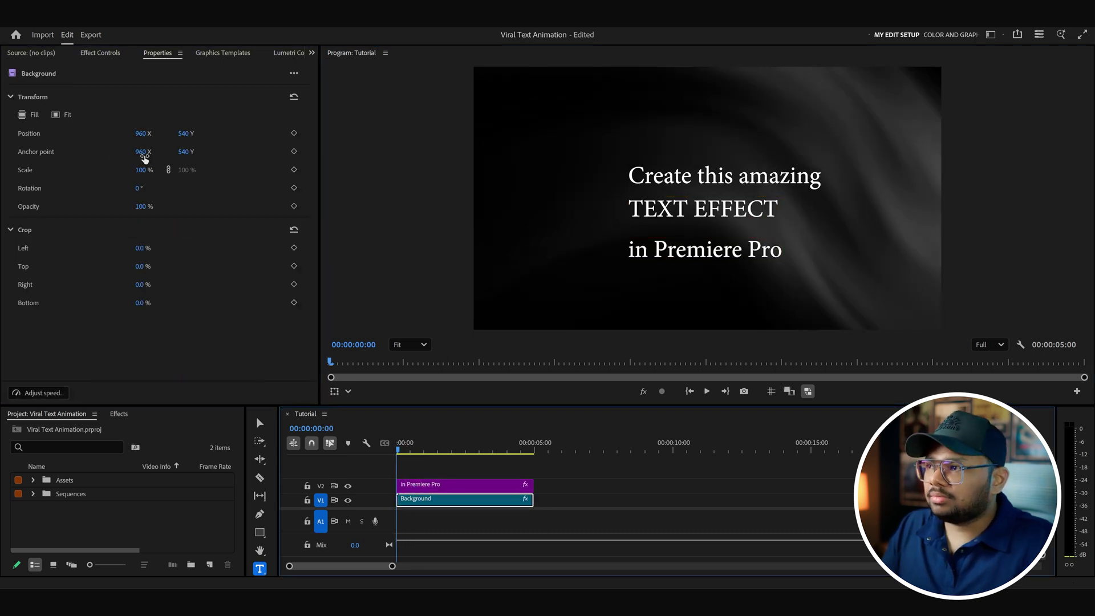
Centre the "Create this amazing" text horizontally and vertically, and align the layer to the middle of the frame both ways
left_click(90, 119)
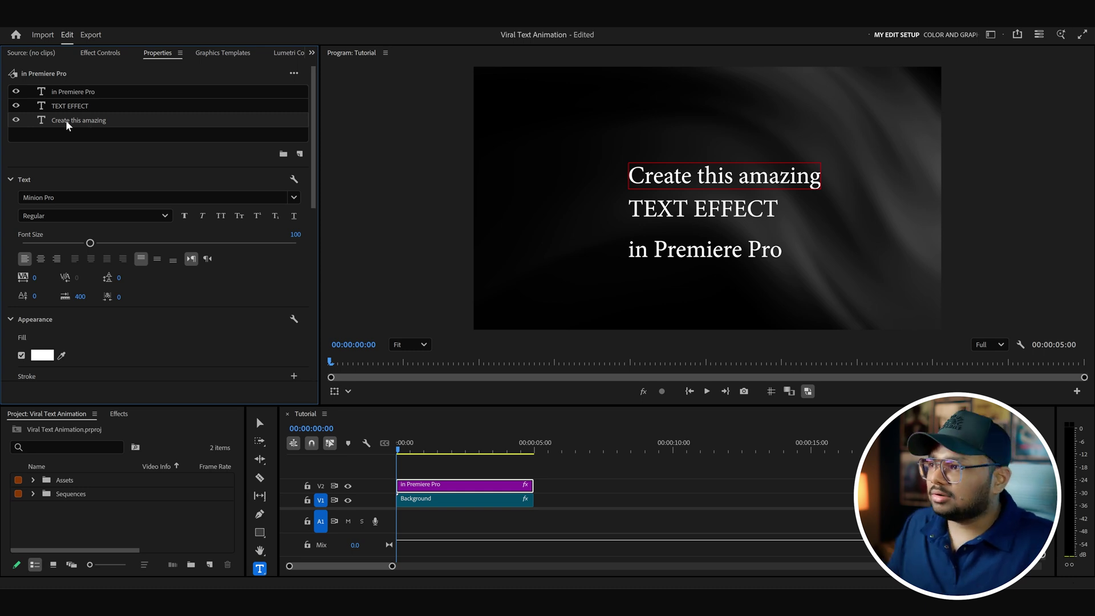
left_click(42, 259)
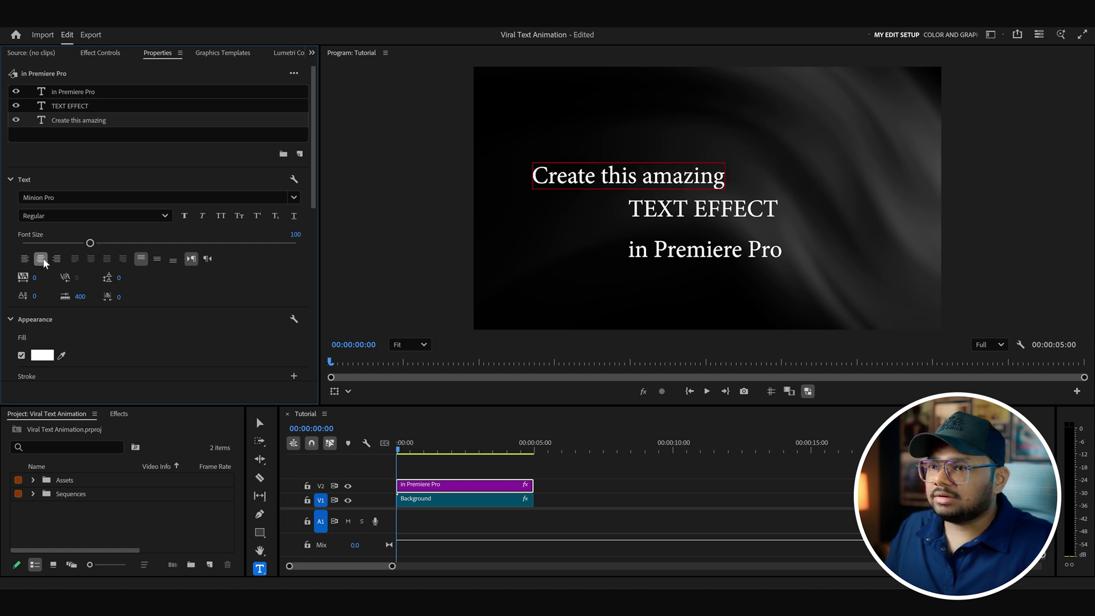
left_click(158, 260)
scroll(231, 253, "down", 10)
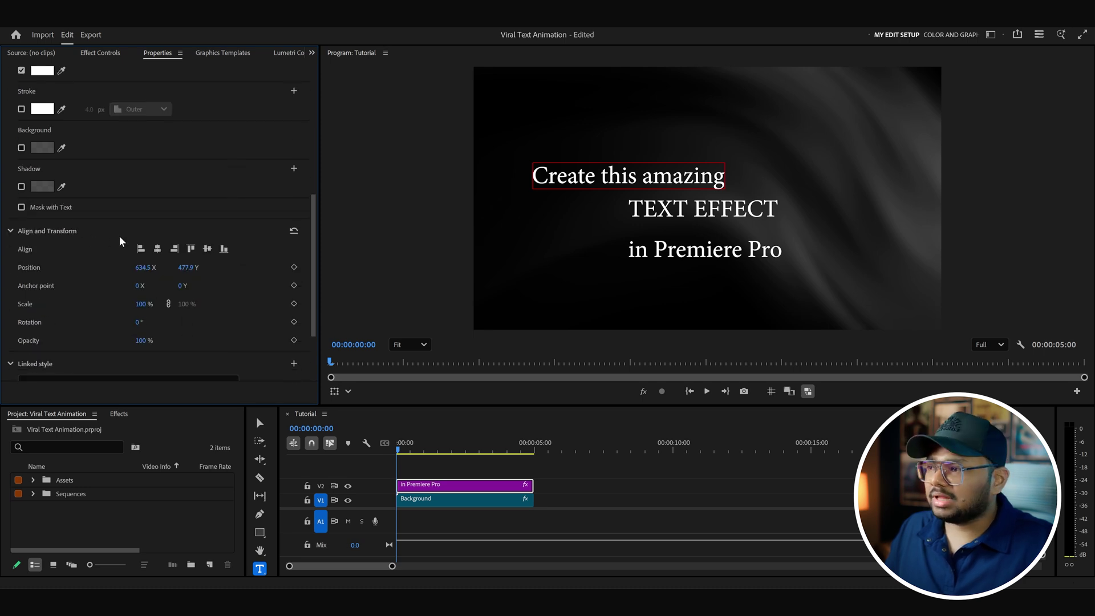
left_click(157, 249)
left_click(207, 249)
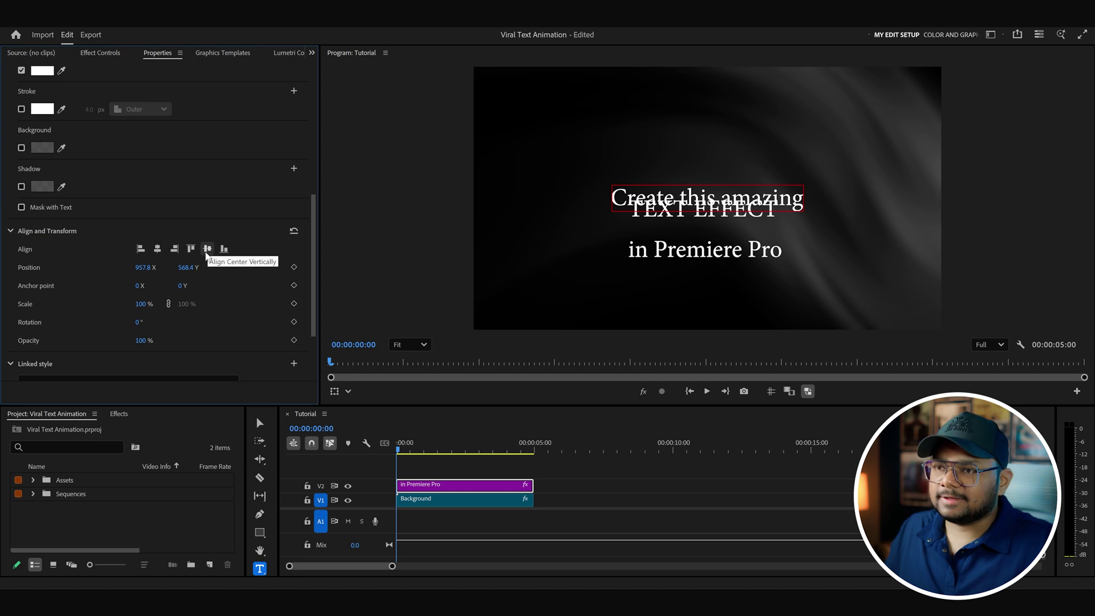
Centre the "TEXT EFFECT" text horizontally and vertically, and align the layer to the middle of the frame both ways
scroll(208, 255, "up", 10)
left_click(91, 106)
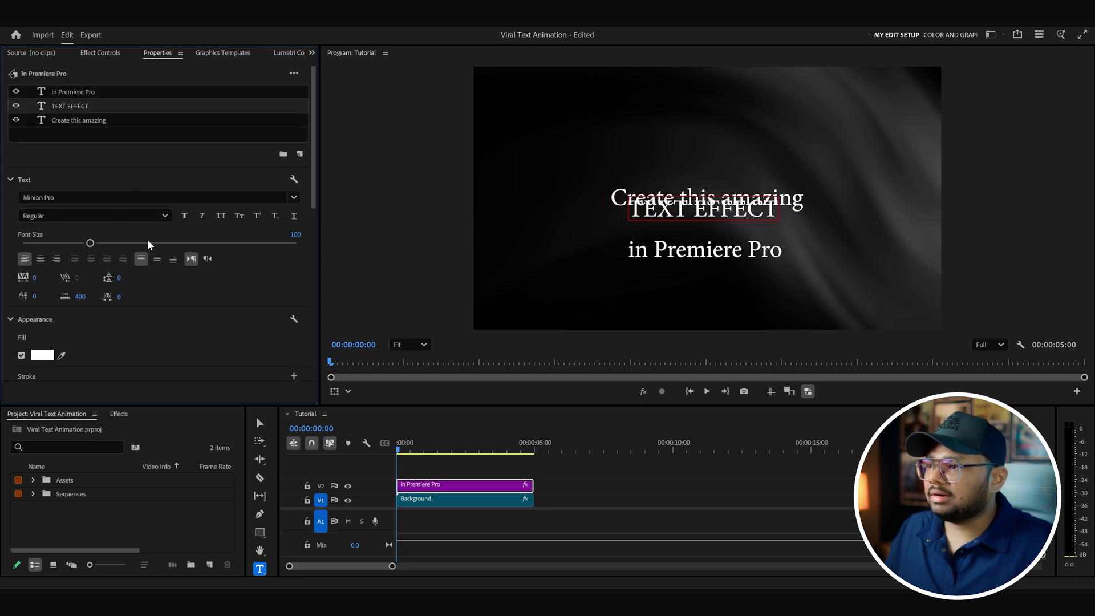
left_click(40, 260)
left_click(156, 259)
scroll(234, 272, "down", 5)
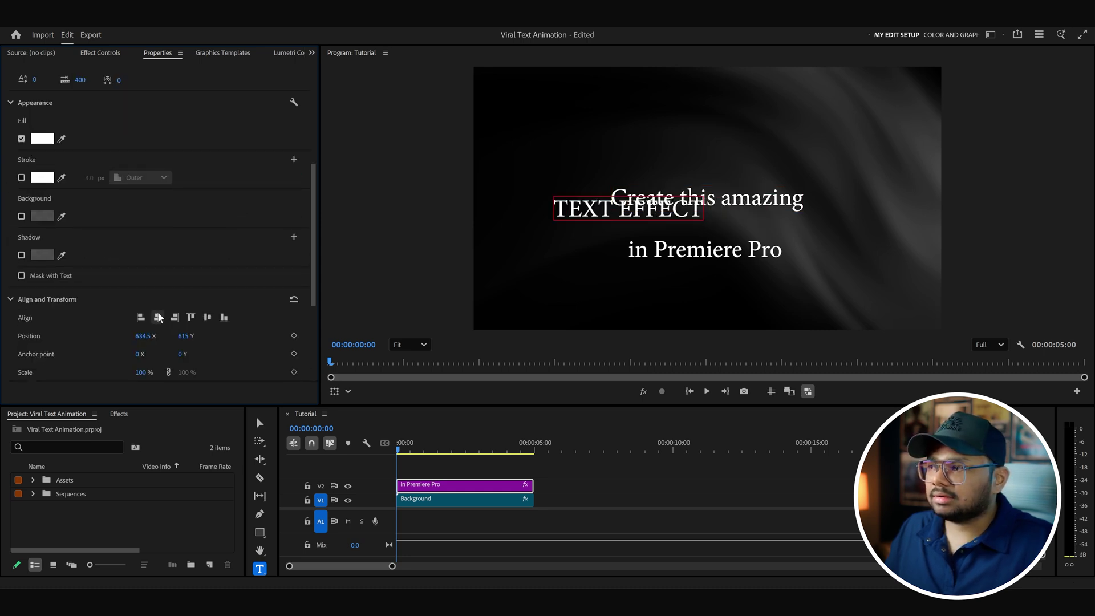
left_click(159, 317)
left_click(208, 317)
Centre the "in Premiere Pro" text horizontally and vertically, and align the layer to the middle of the frame both ways
scroll(135, 189, "up", 5)
left_click(90, 92)
scroll(154, 313, "down", 3)
left_click(40, 161)
left_click(156, 161)
scroll(161, 286, "down", 2)
left_click(157, 368)
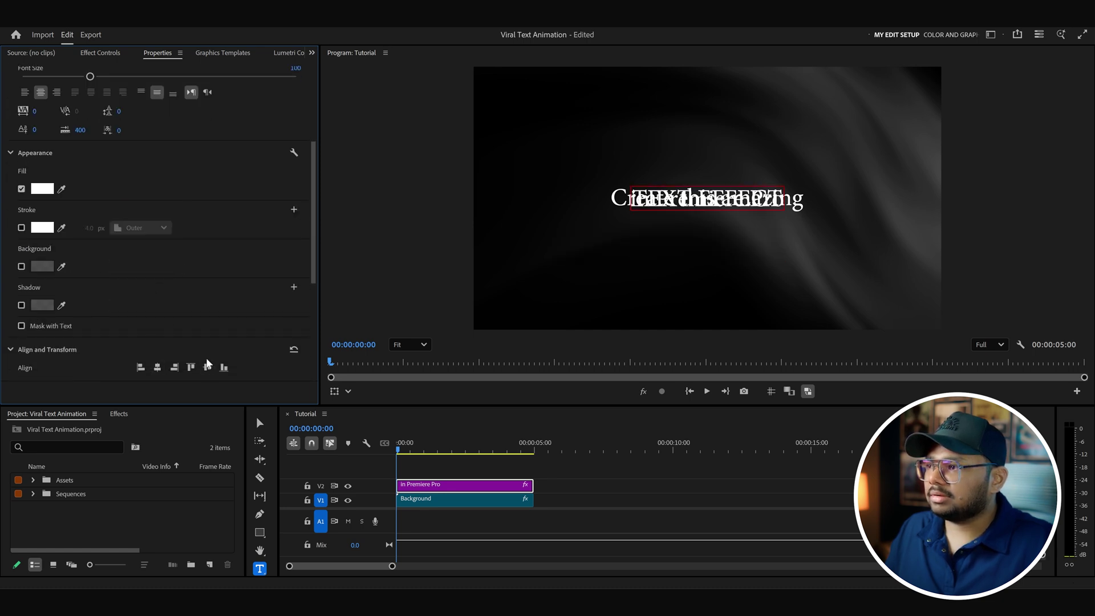
left_click(208, 367)
Move "Create this amazing" just above and "in Premiere Pro" just below the centred "TEXT EFFECT" line to stack the three lines
scroll(166, 233, "up", 5)
left_click(78, 120)
scroll(194, 285, "down", 4)
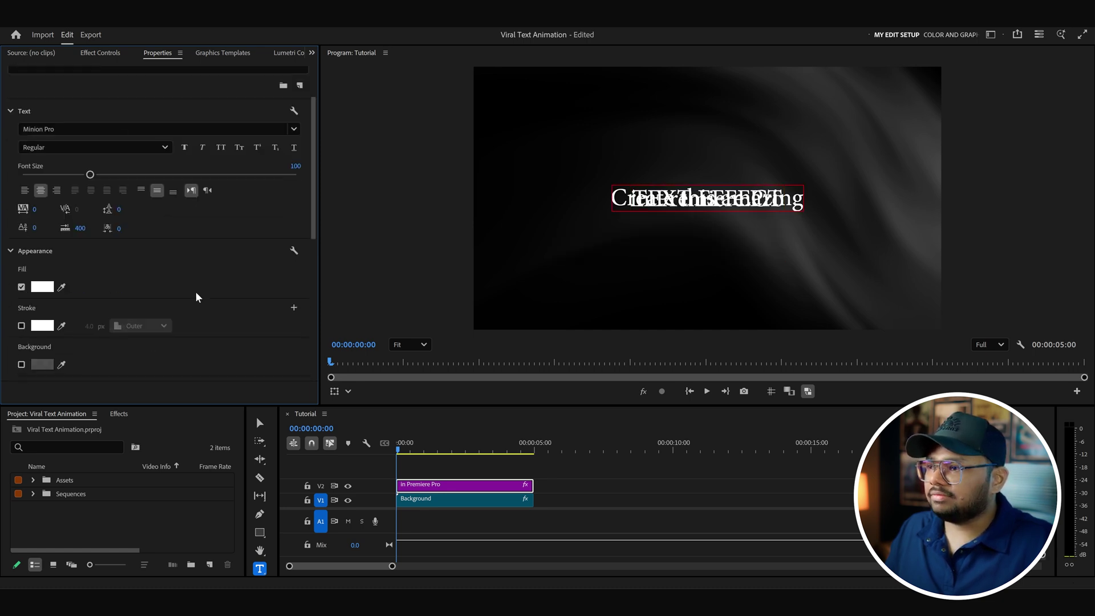
left_click_drag(186, 313, 133, 310)
scroll(108, 188, "up", 5)
left_click(94, 94)
scroll(166, 319, "down", 5)
left_click_drag(182, 170, 242, 176)
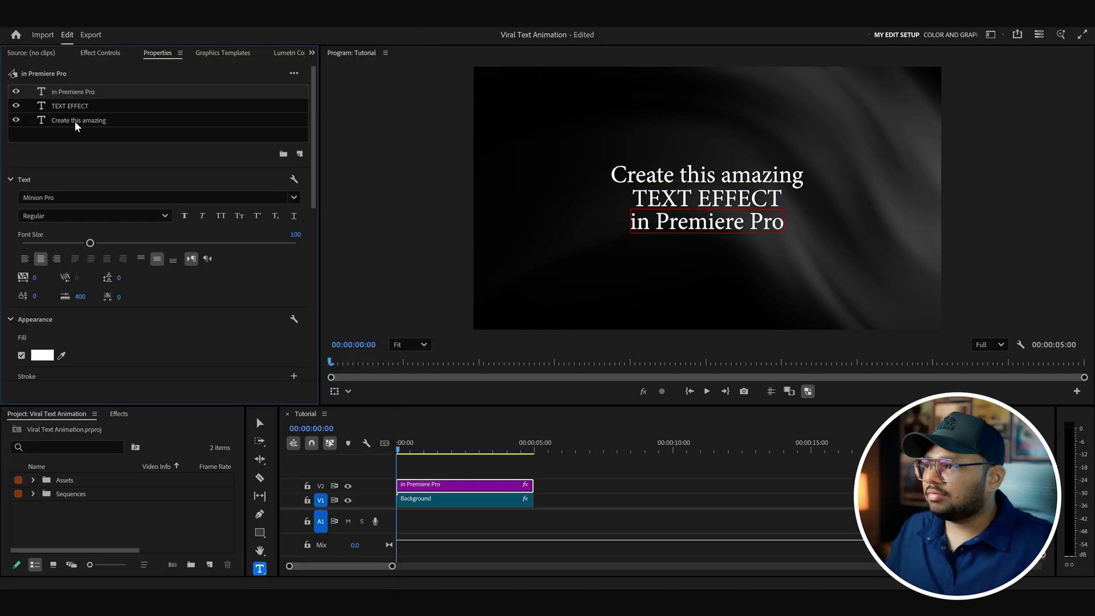
Set the font of the "Create this amazing" and "in Premiere Pro" layers to Gloss And Bloom
left_click(75, 122)
left_click(67, 198)
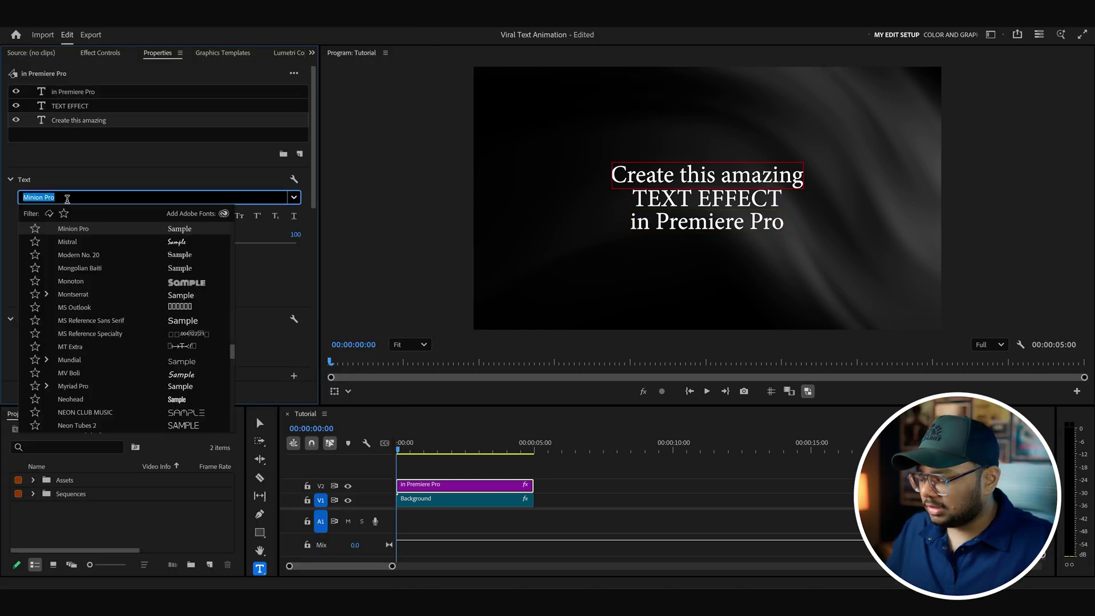
type("gloss")
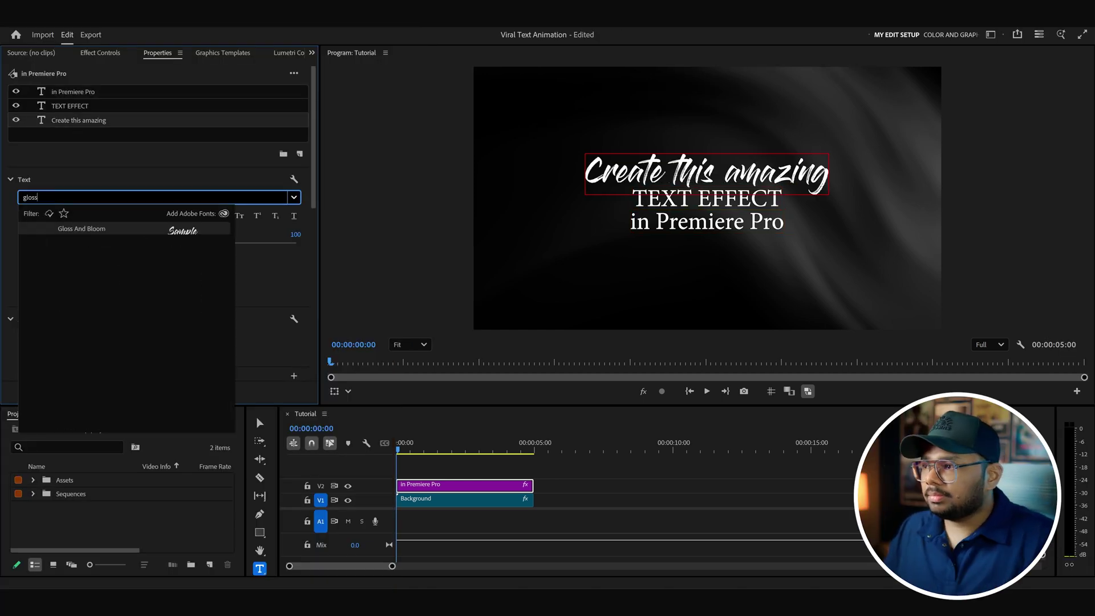
key("Return")
left_click(74, 93)
left_click(67, 197)
type("gloss")
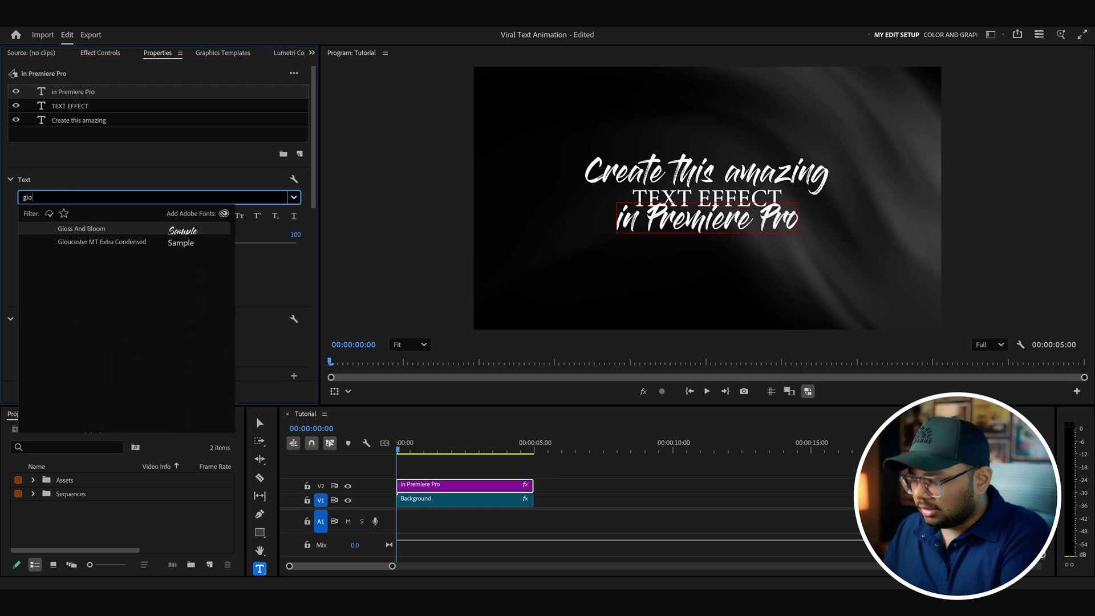
left_click(102, 228)
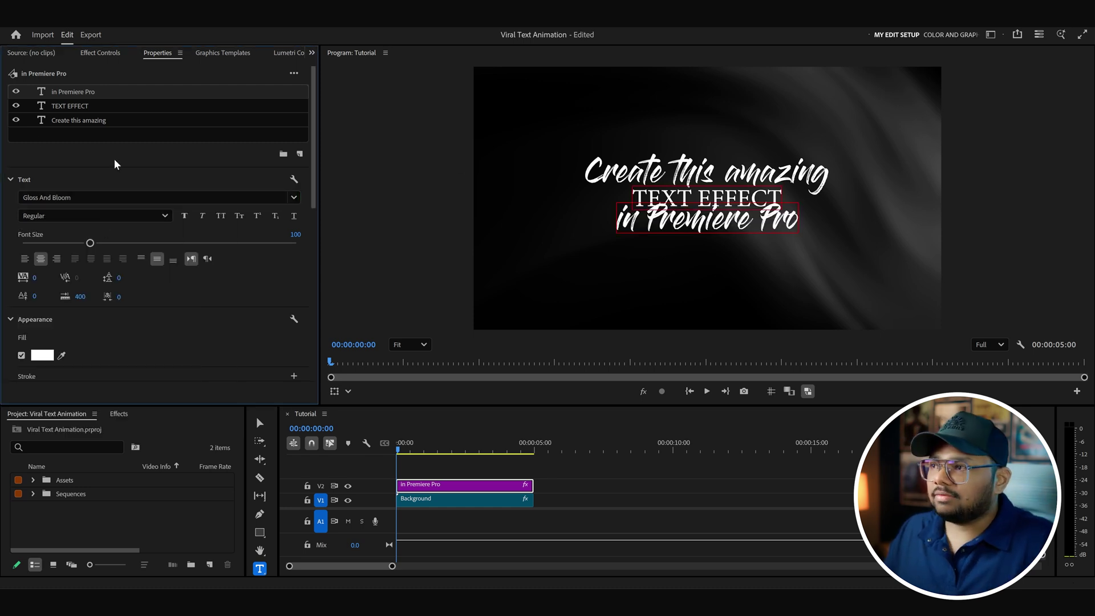
Set the font of the "TEXT EFFECT" layer to Montserrat Black
left_click(67, 105)
left_click(69, 197)
type("monts")
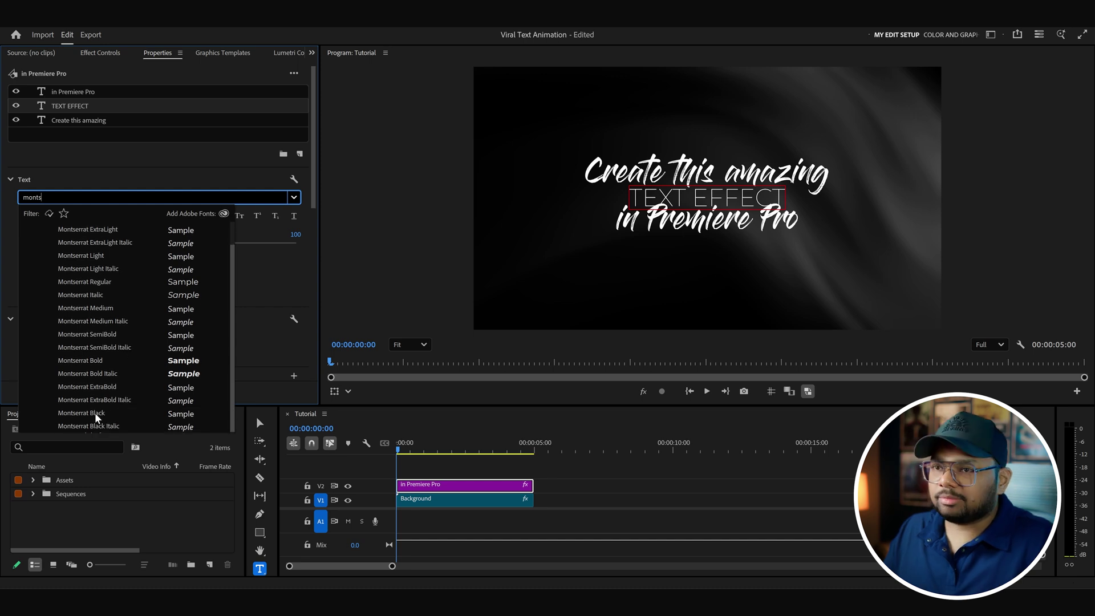
left_click(107, 411)
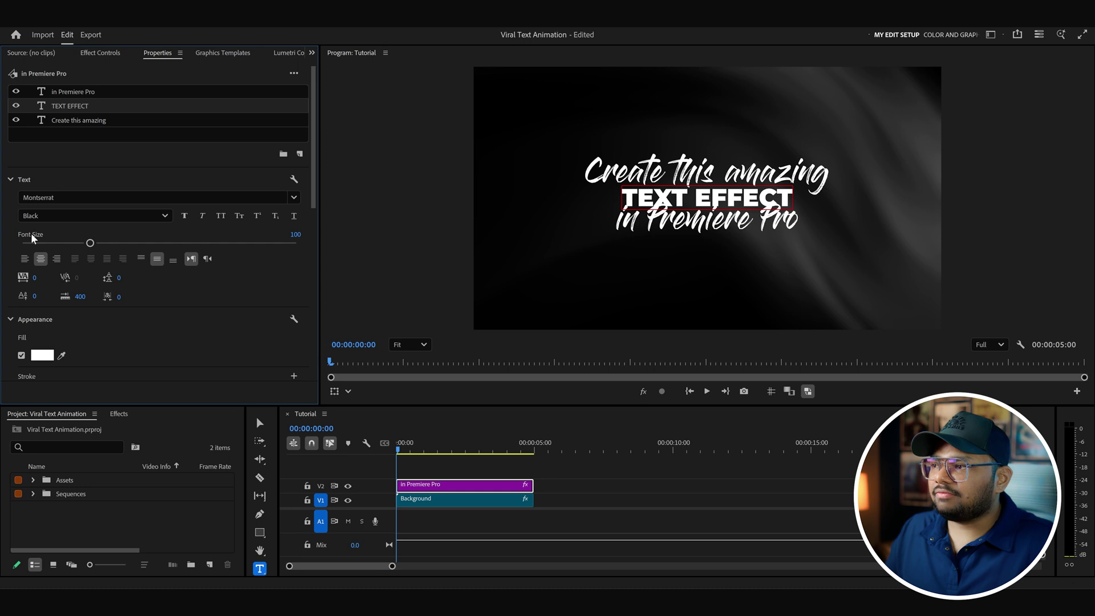
Set the font size of the "TEXT EFFECT" layer to 150
left_click_drag(89, 243, 125, 242)
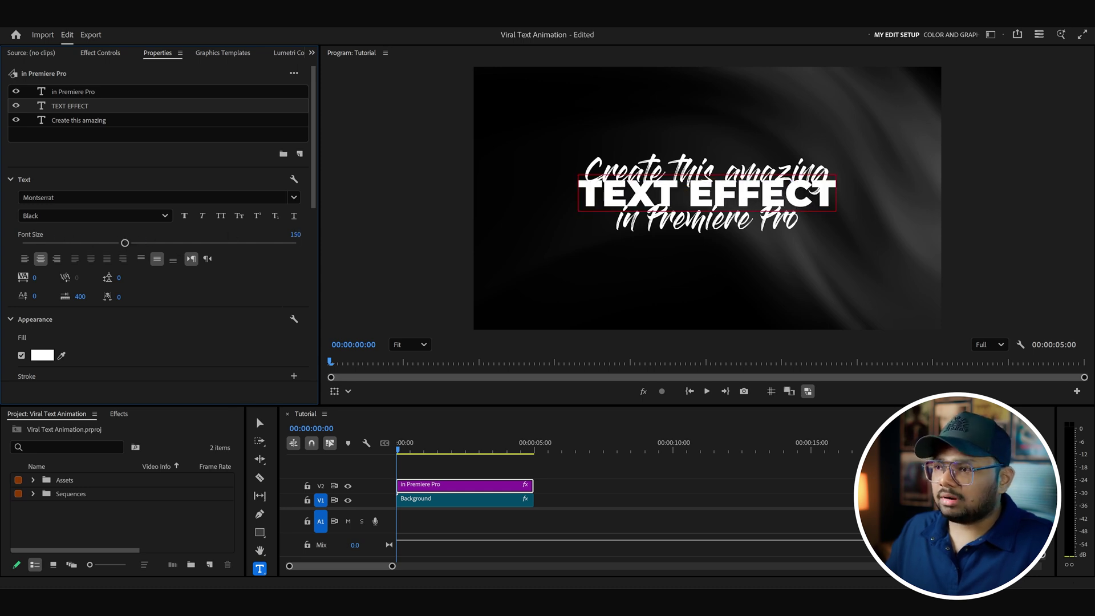
left_click(287, 229)
type("150")
key("Return")
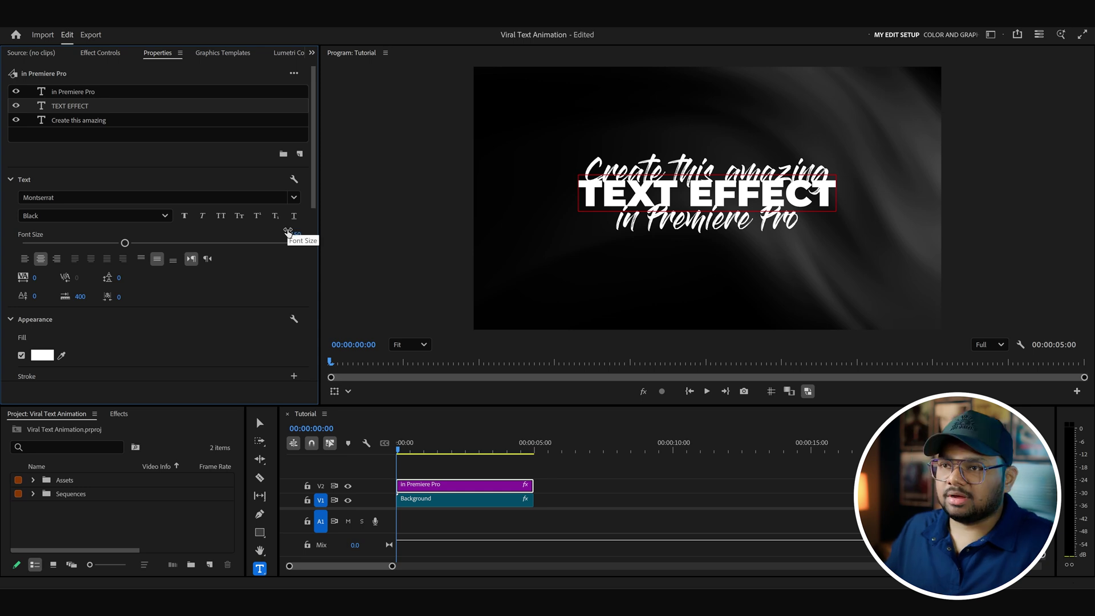
Set the font size of the "Create this amazing" and "in Premiere Pro" layers to 70 each
left_click(98, 121)
left_click_drag(90, 243, 68, 243)
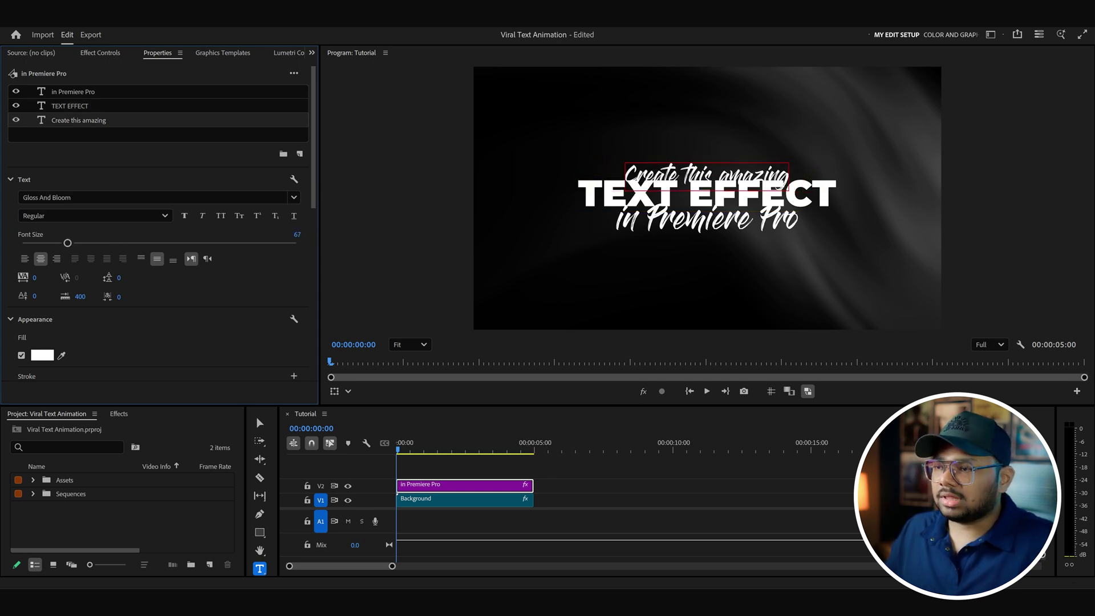
left_click(297, 235)
type("70")
key("Return")
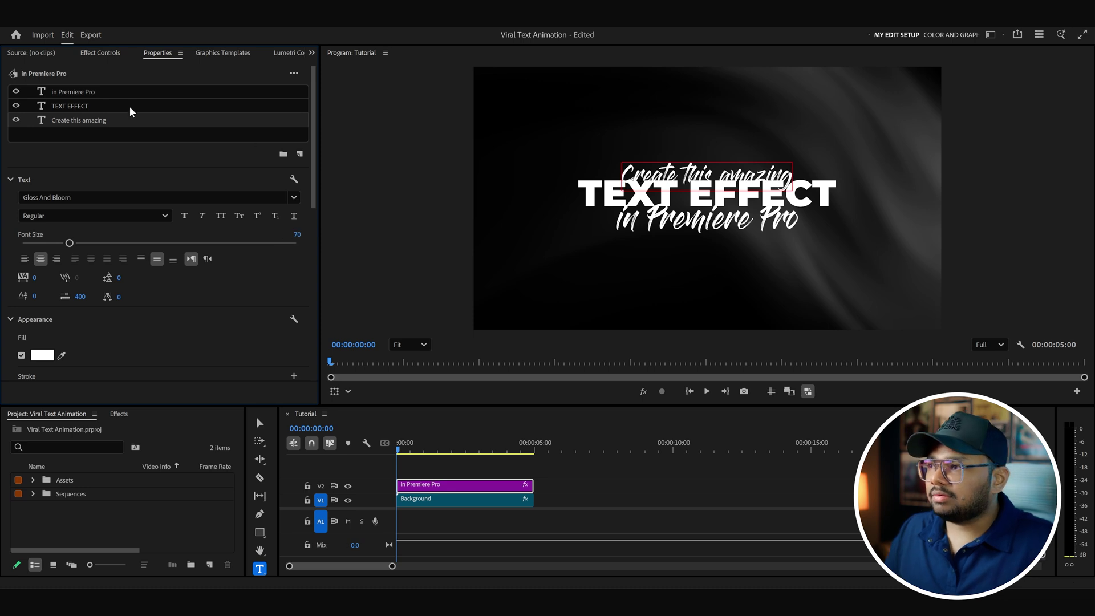
left_click(114, 92)
left_click(297, 235)
type("70")
key("Return")
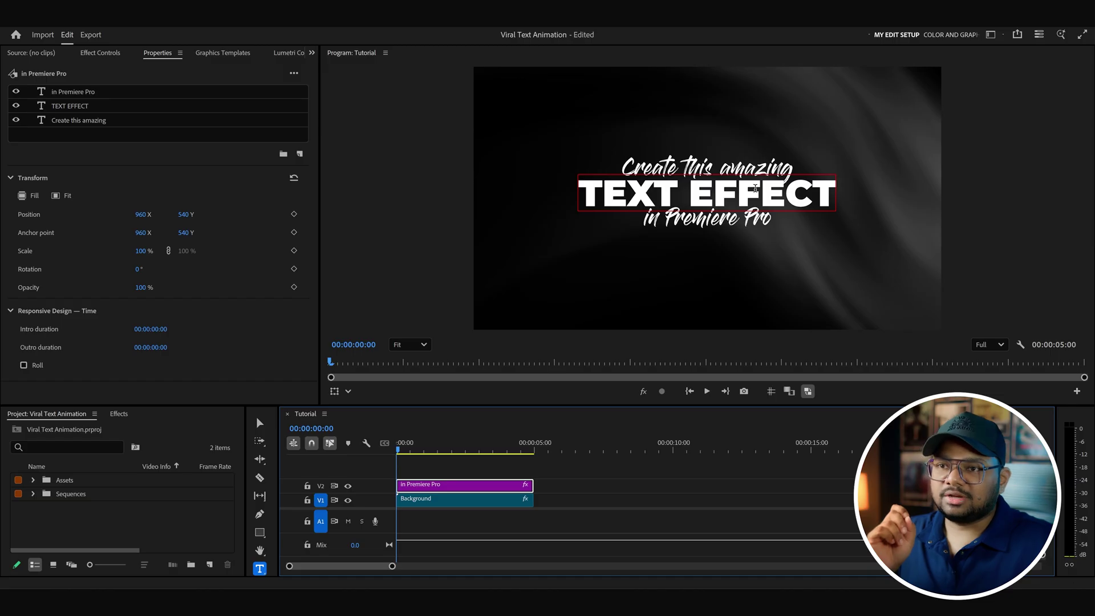
Put the "TEXT EFFECT" layer into a new group and name the group "Mid Text"
left_click(78, 105)
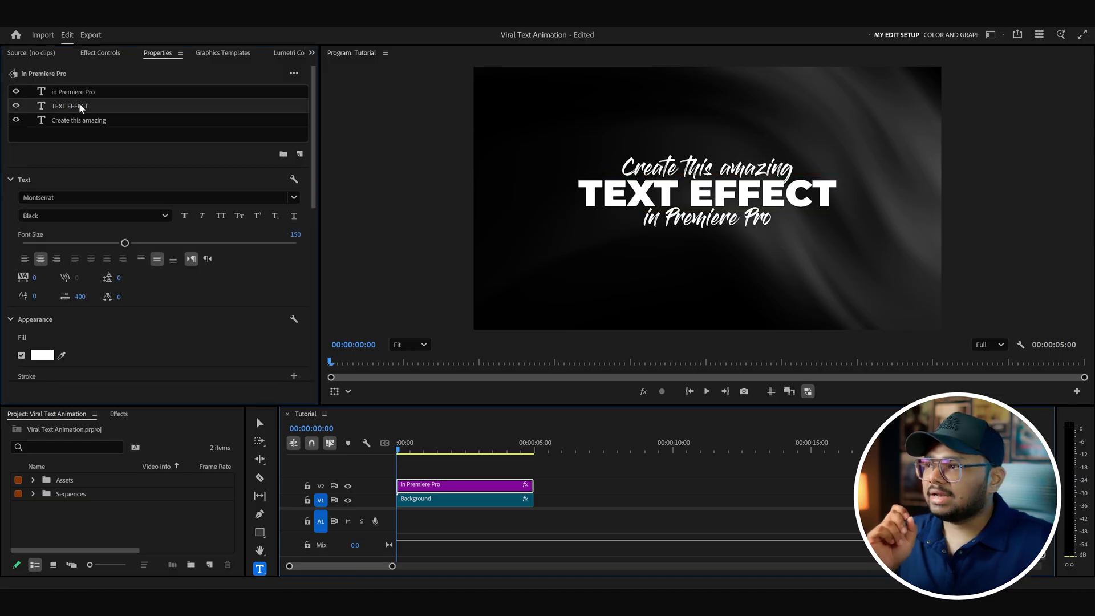
left_click(284, 154)
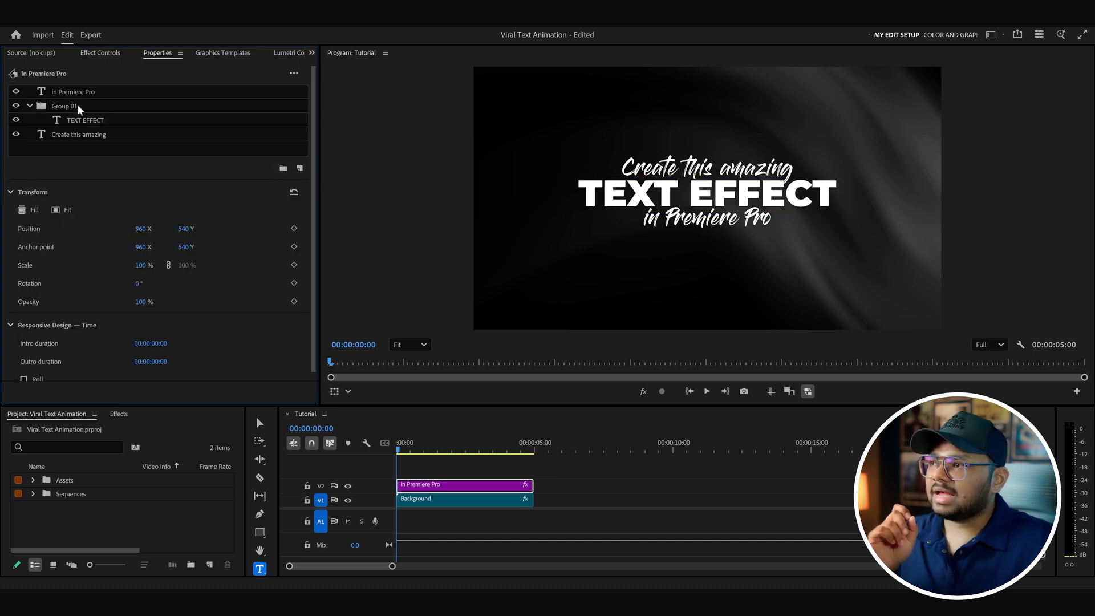
left_click(76, 106)
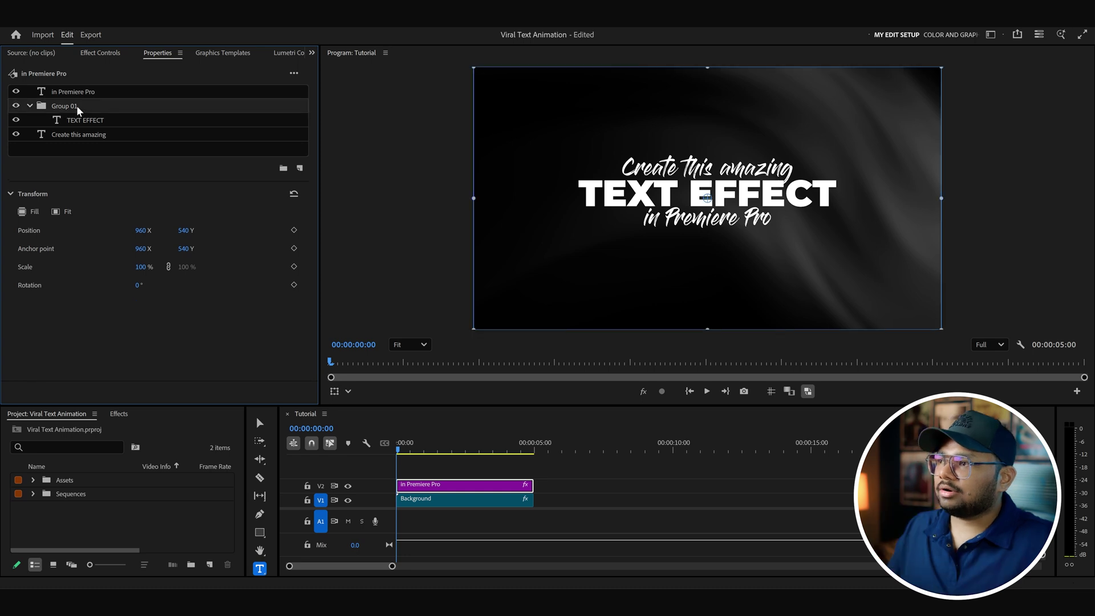
type("Mid Tex")
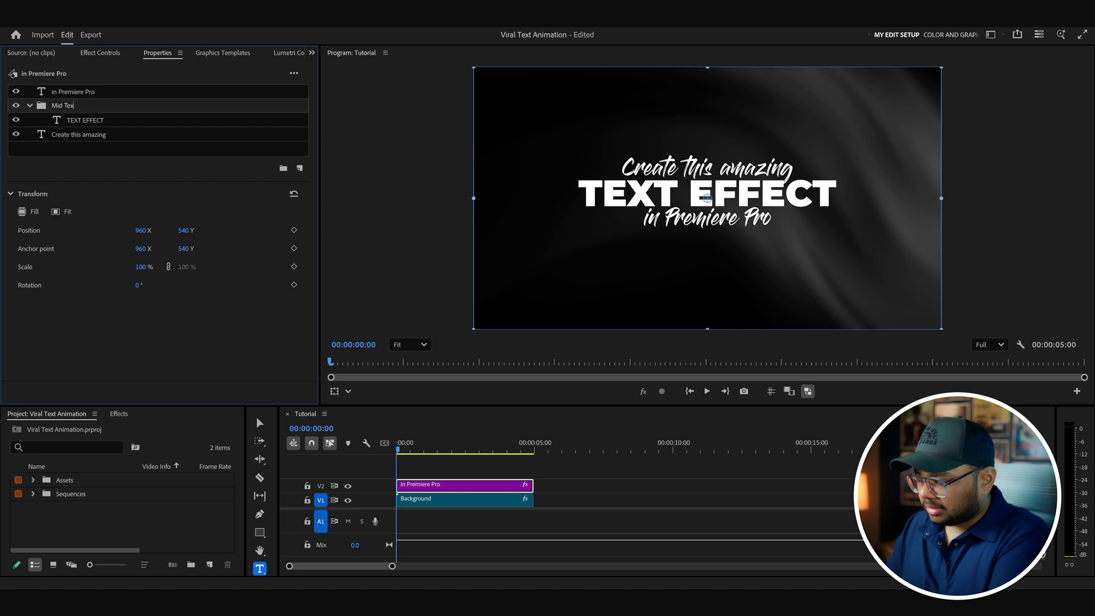
type("t")
key("Return")
Find the Drop Shadow video effect and add it inside the Mid Text group, directly above the "TEXT EFFECT" layer
left_click(123, 413)
left_click(64, 433)
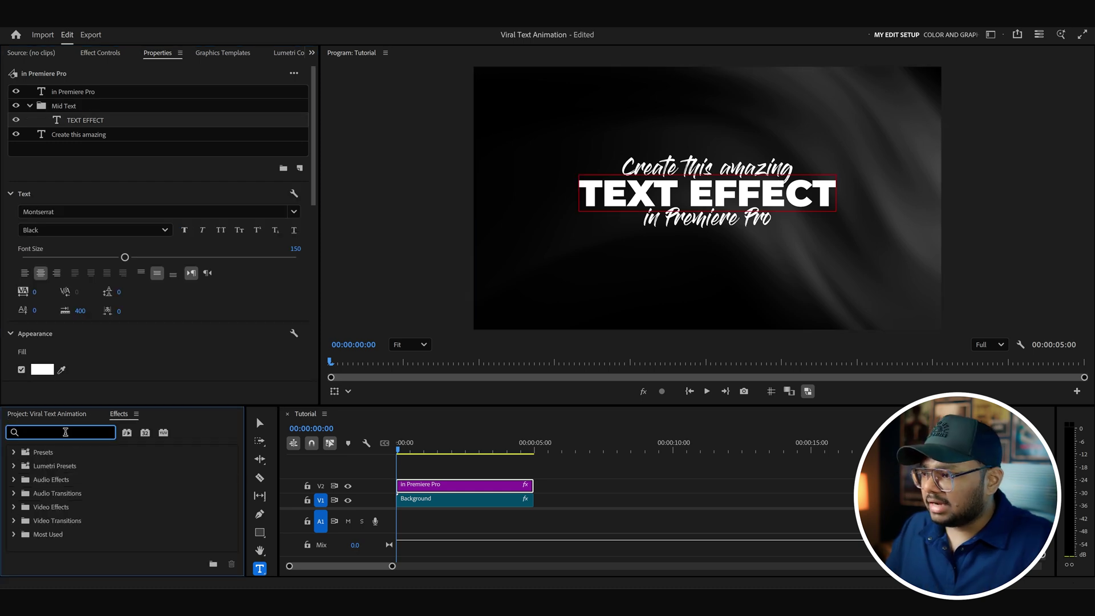
type("drop shadow")
scroll(62, 483, "down", 1)
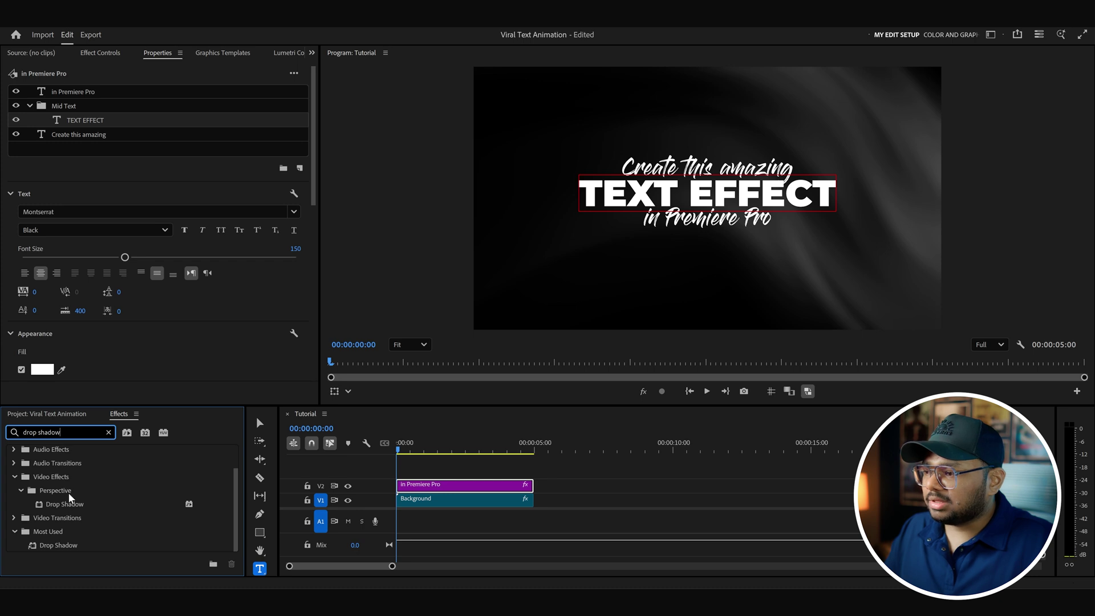
left_click_drag(71, 504, 86, 119)
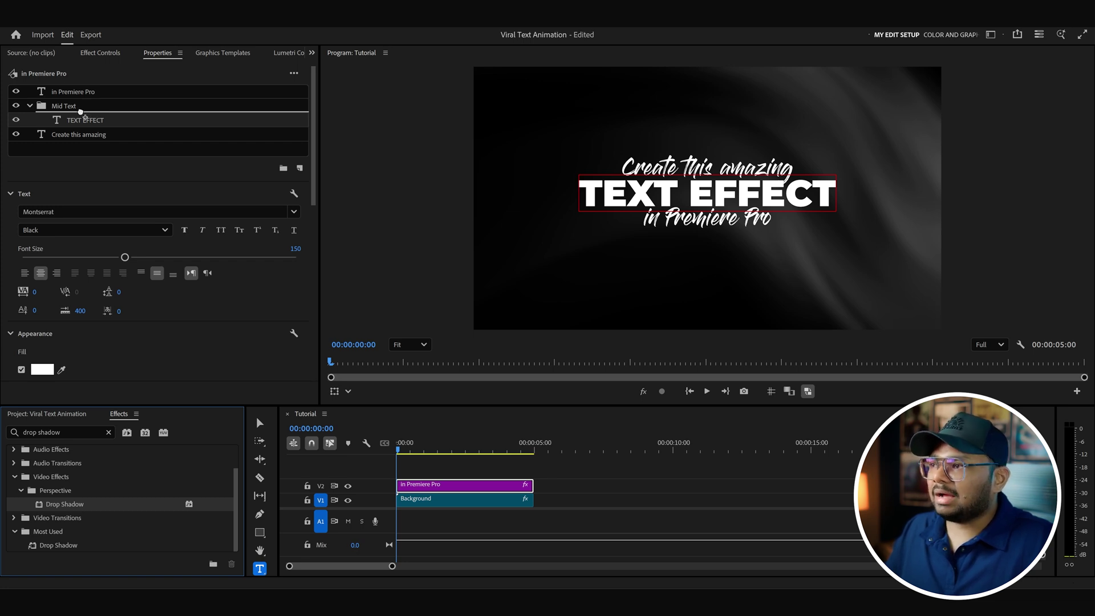
mouse_move(84, 118)
left_mouse_down()
mouse_move(101, 119)
mouse_move(87, 123)
left_mouse_up()
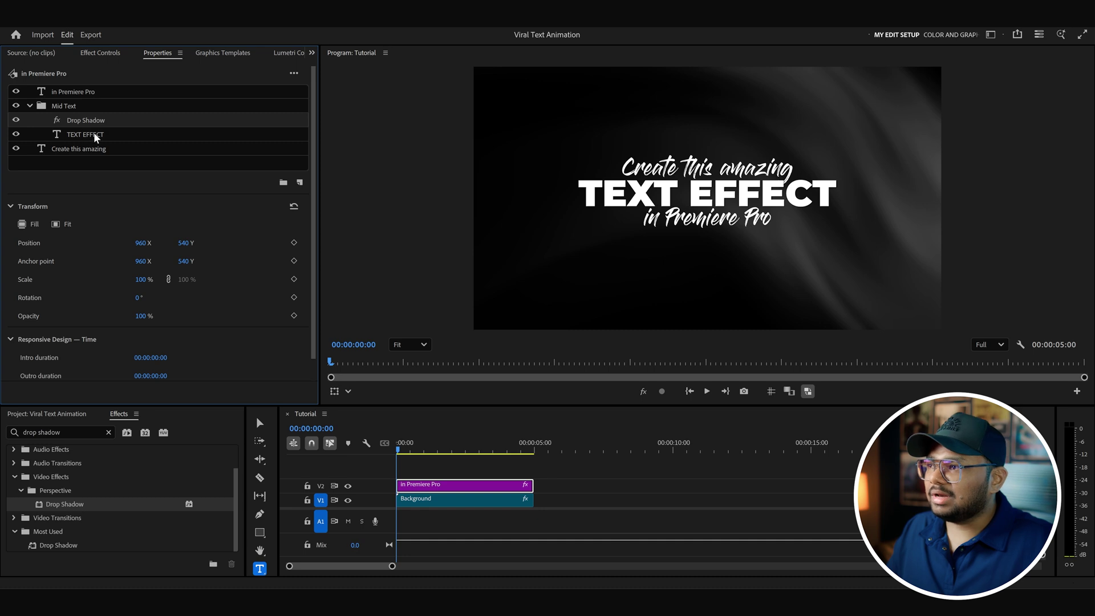
Set the shadow colour of the Mid Text group's Drop Shadow to white (FFFFFF)
left_click(101, 51)
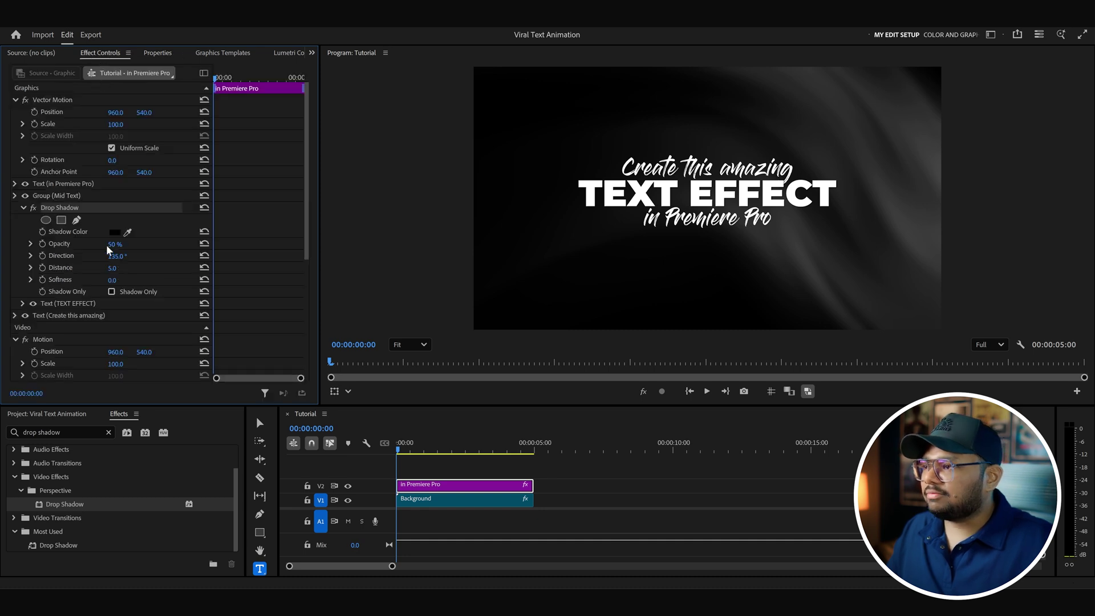
left_click(115, 232)
left_click_drag(470, 259, 399, 376)
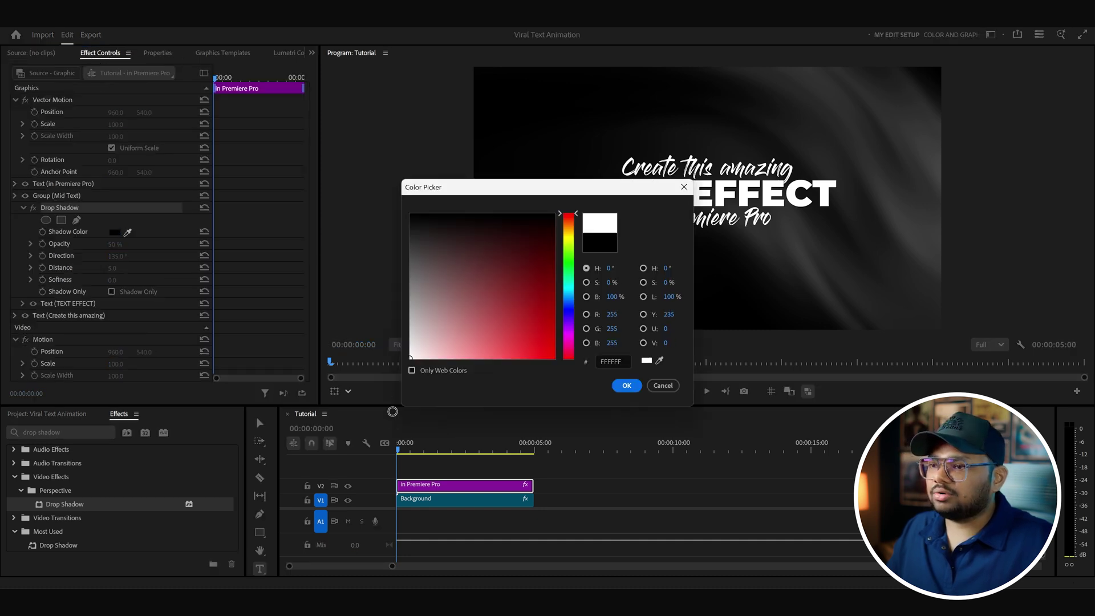
left_click(626, 385)
Set the white Drop Shadow's direction to about -133°, its distance to 0 and its softness to 25
left_click_drag(114, 273, 175, 273)
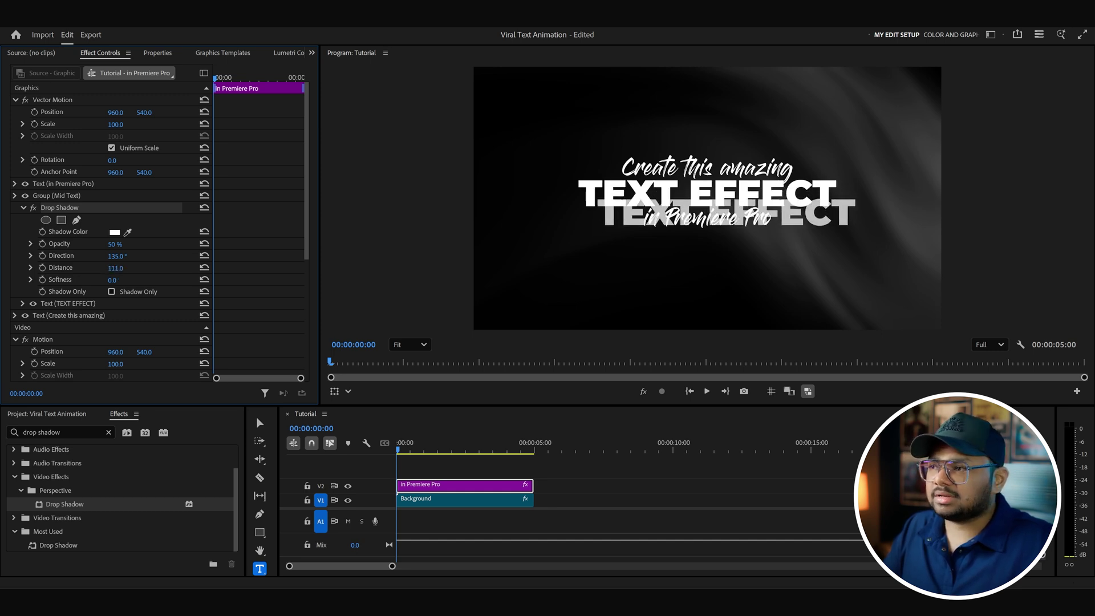
left_click_drag(117, 255, 56, 268)
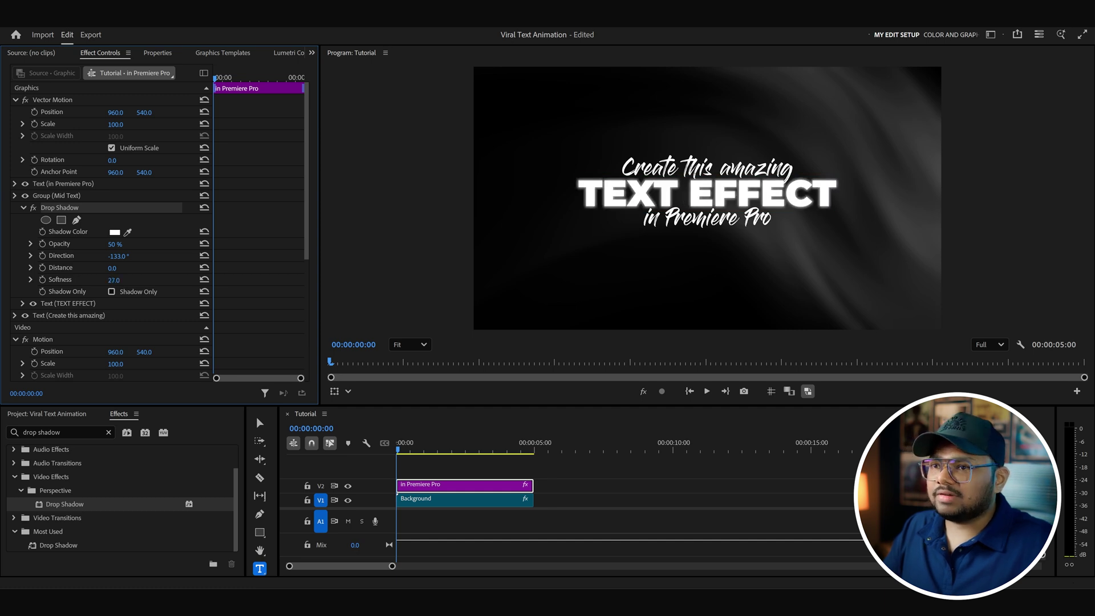
left_click(116, 280)
type("25")
key("Return")
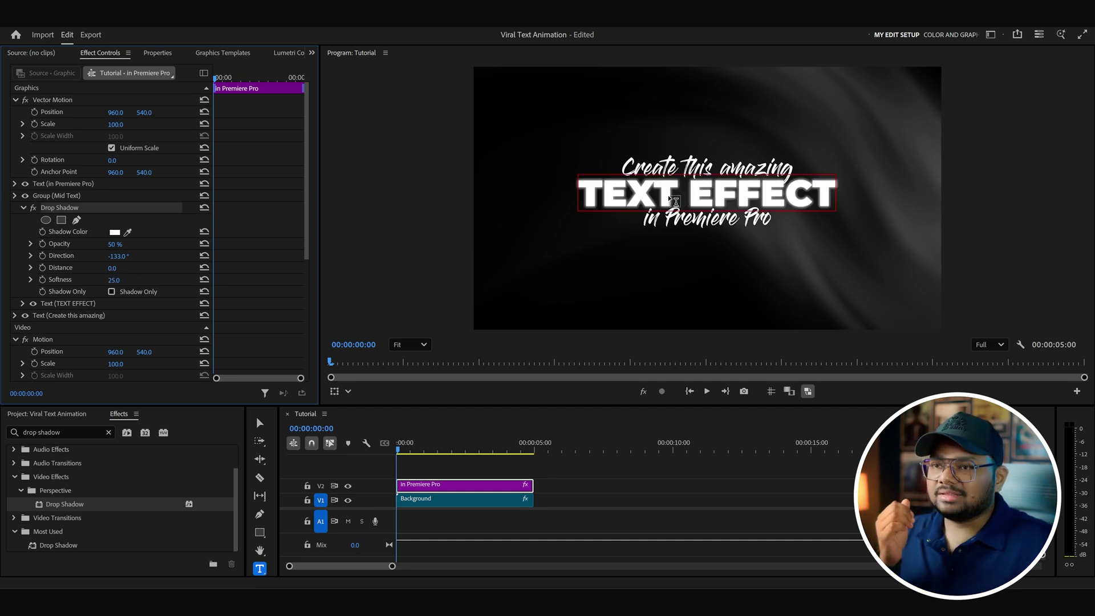
Add a second Drop Shadow above the first in the Mid Text group, with white colour, distance 0 and softness 100
left_click(157, 53)
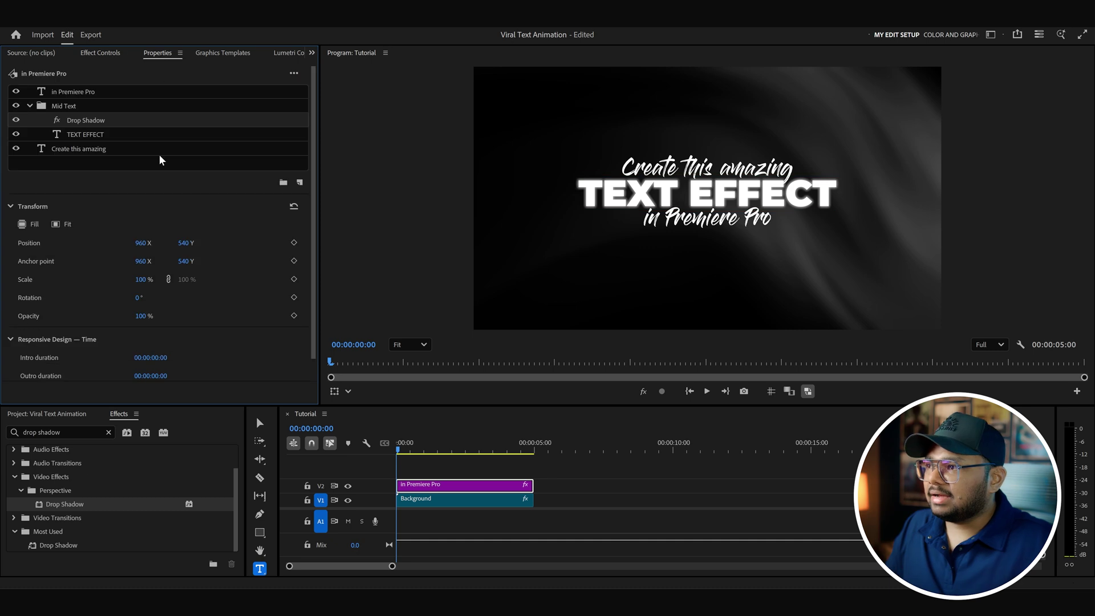
left_click_drag(70, 505, 97, 129)
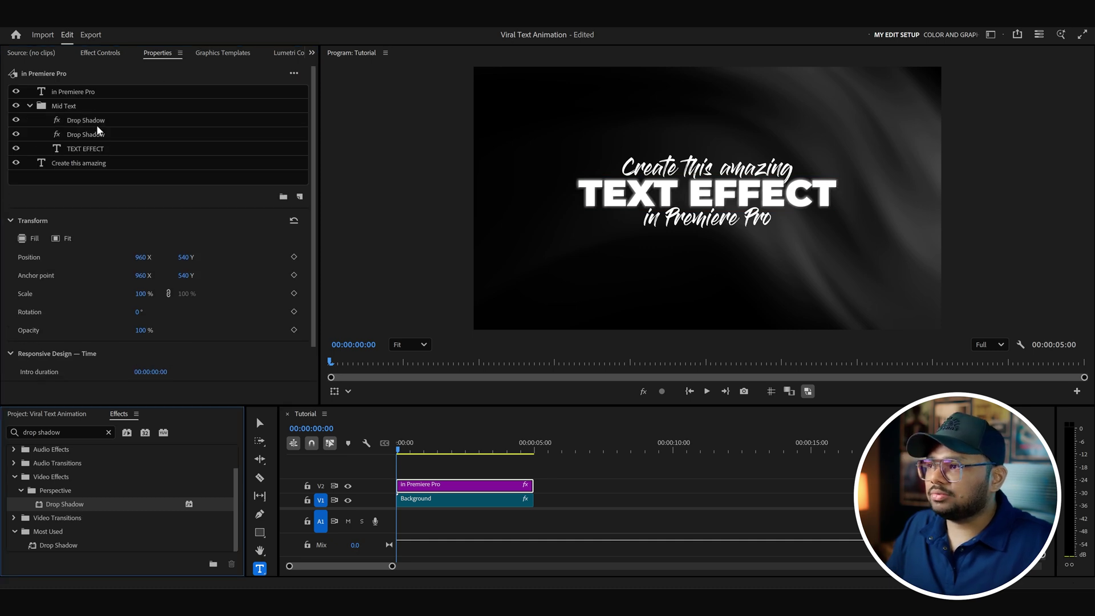
left_click(103, 53)
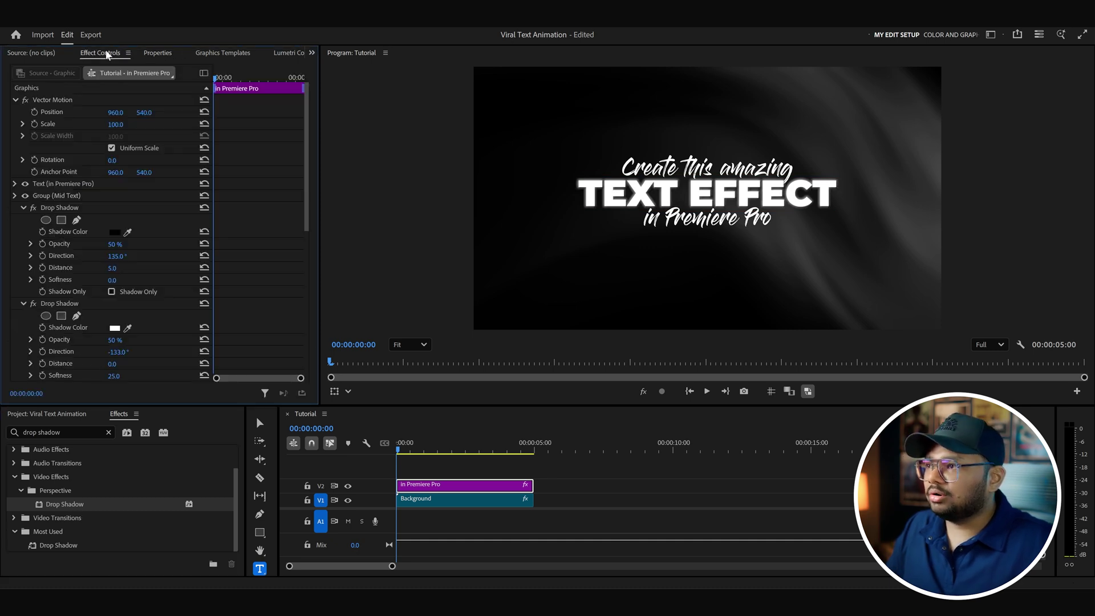
left_click(117, 234)
left_click(628, 383)
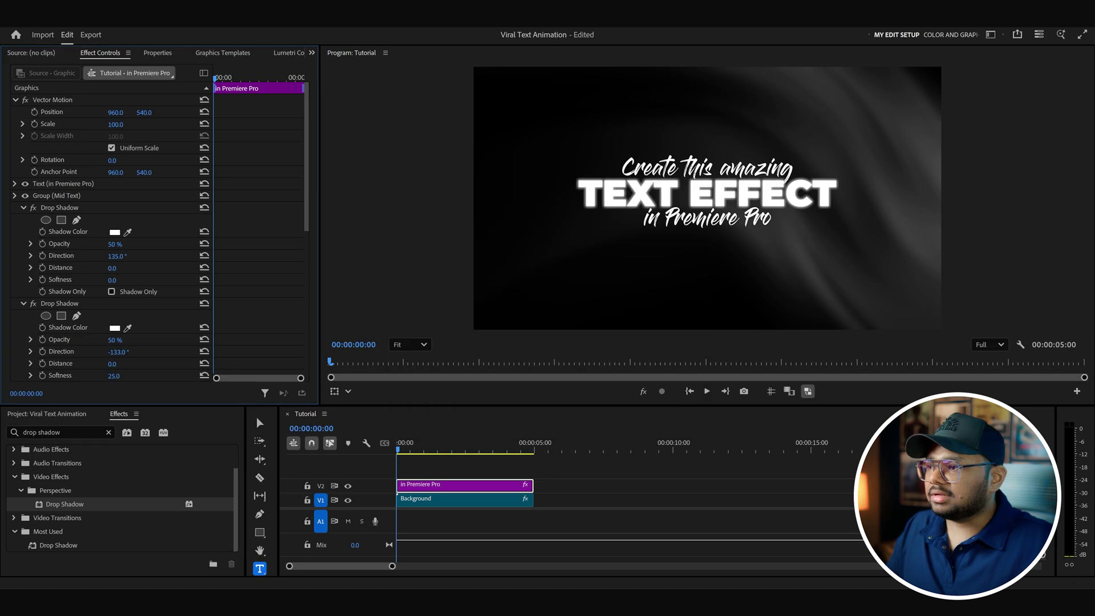
left_click(123, 279)
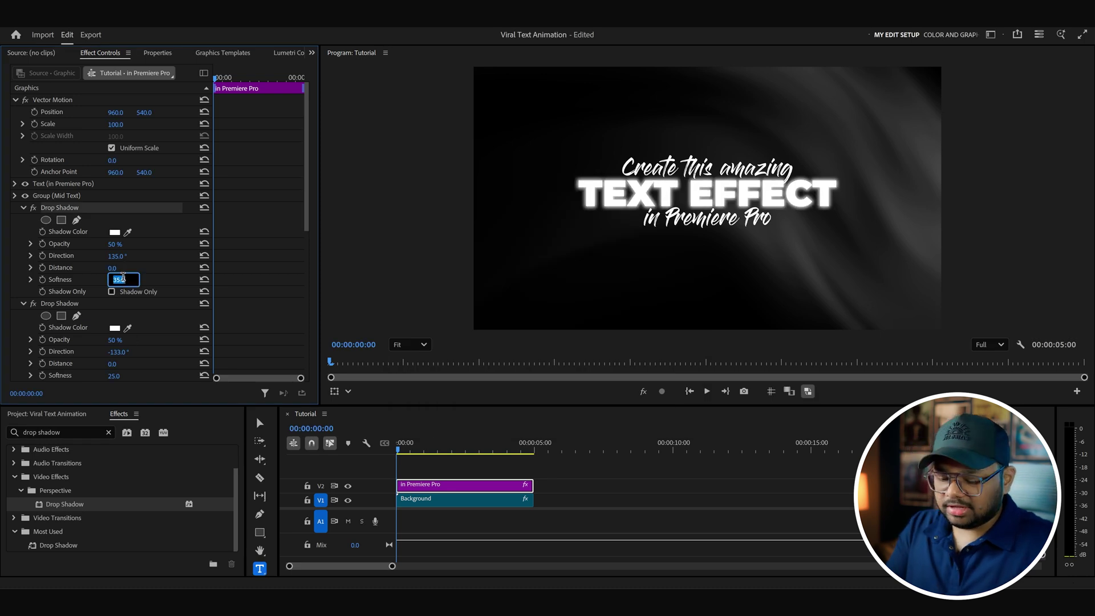
type("100")
key("Return")
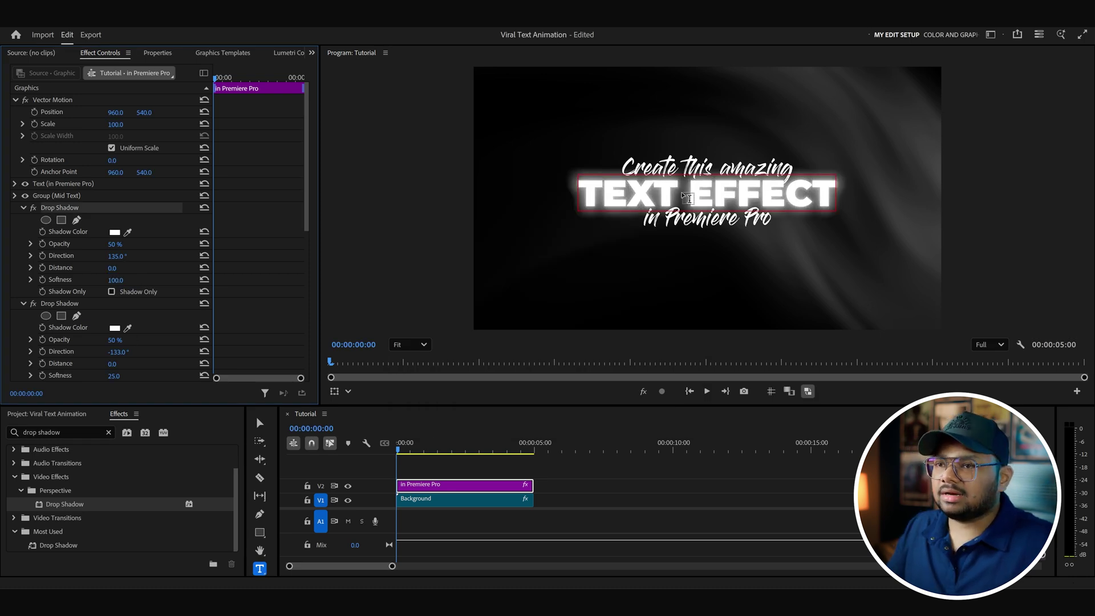
Add a third Drop Shadow at the top of the Mid Text group, with white colour, distance 0 and softness 300
left_click(158, 53)
left_click_drag(60, 506, 103, 162)
left_click(106, 54)
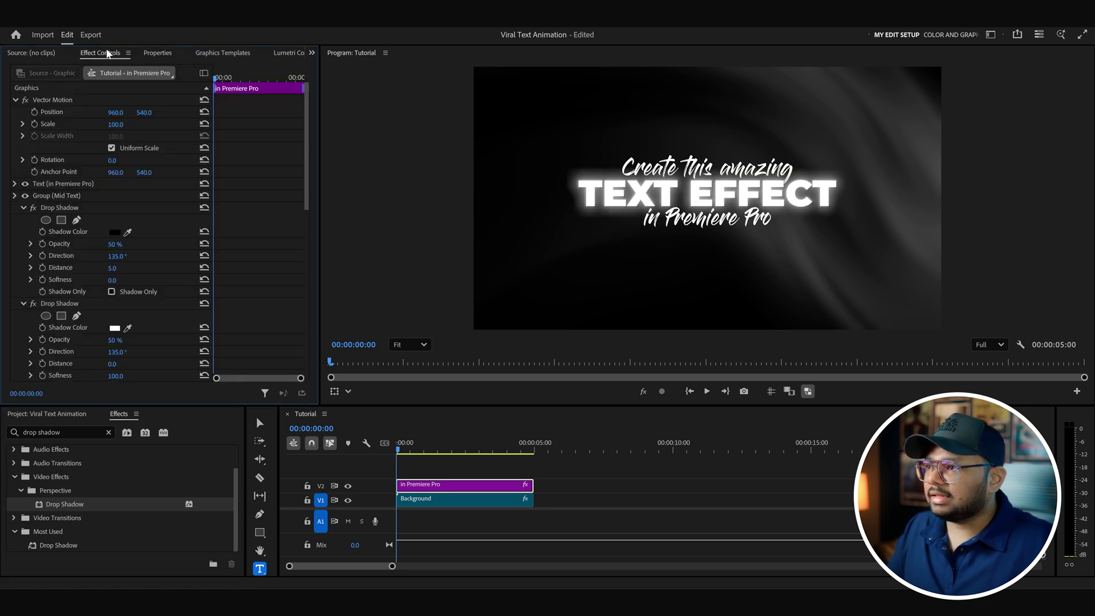
left_click(116, 232)
left_click_drag(486, 268, 406, 210)
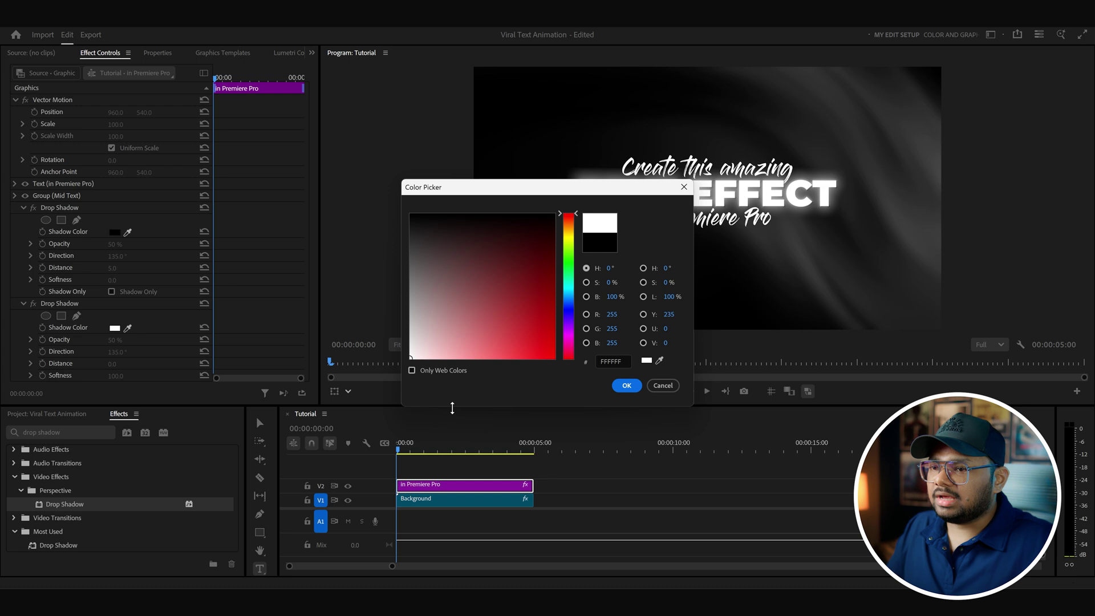
left_click(626, 385)
left_click_drag(112, 267, 92, 268)
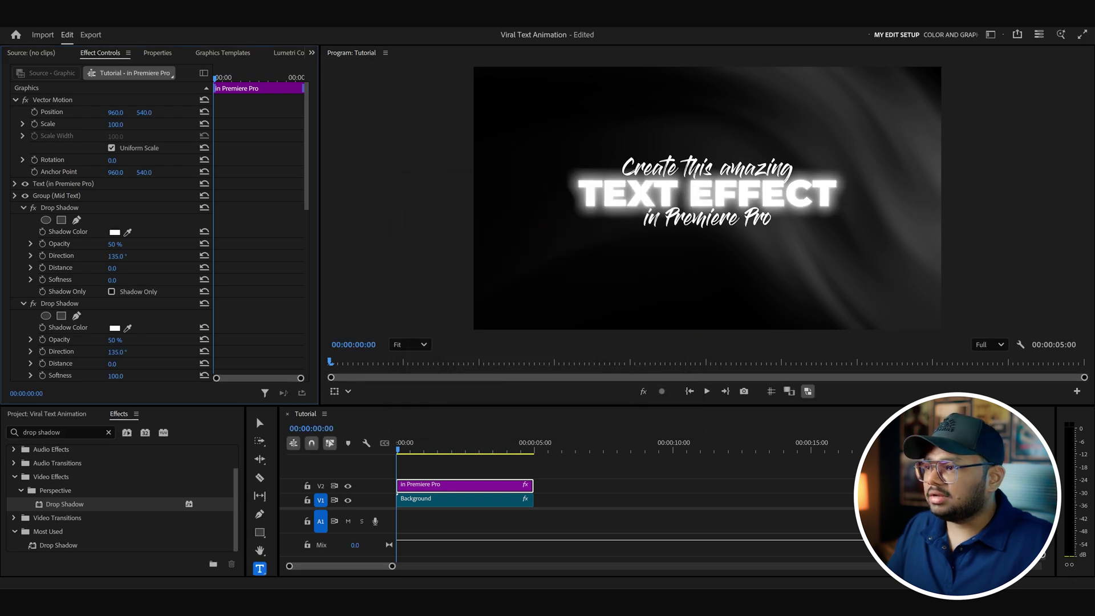
left_click(112, 280)
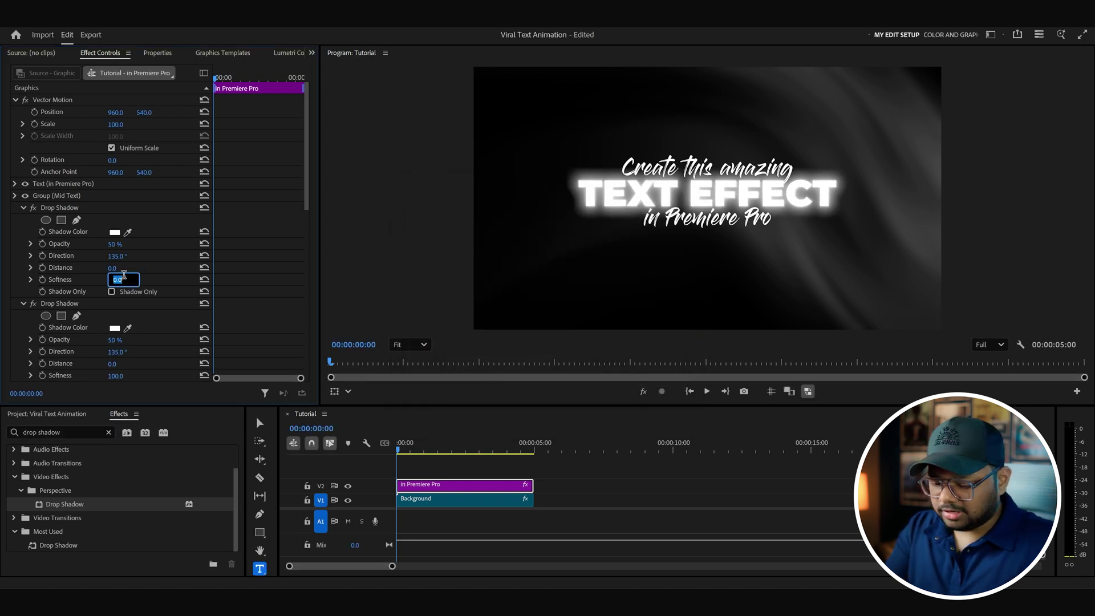
type("300")
key("Return")
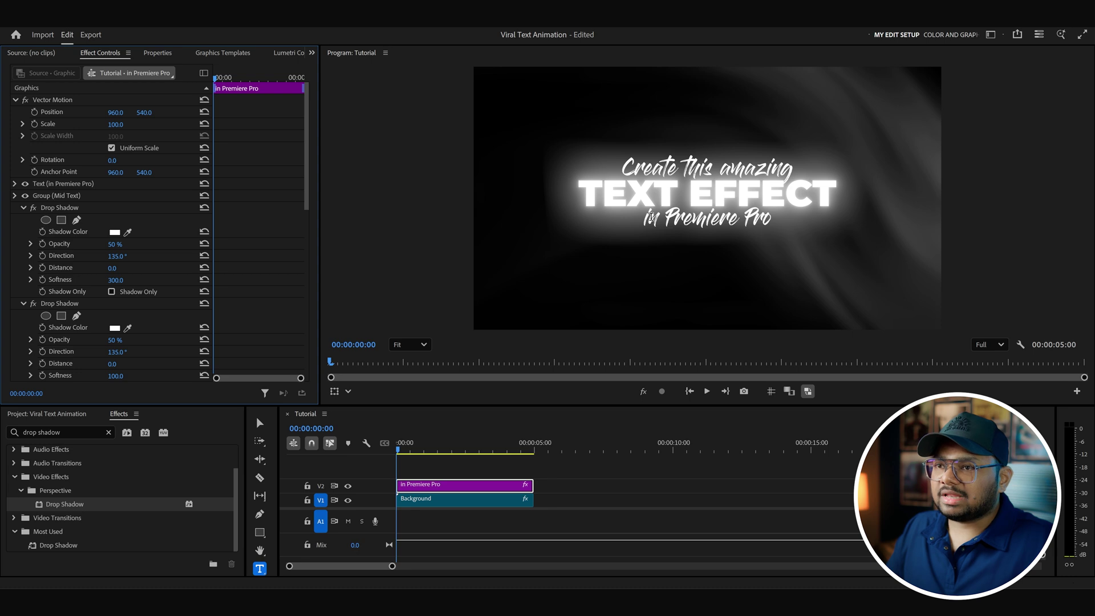
Set the opacity of the Drop Shadows to 15% for softness 300, 25% for softness 100 and 35% for softness 25
left_click(117, 244)
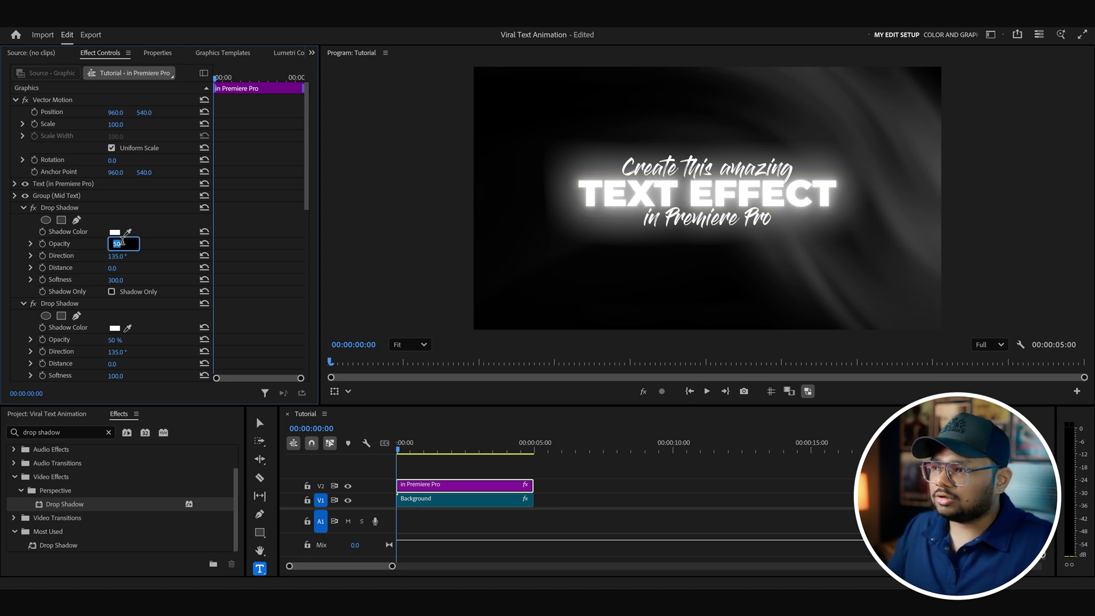
type("15")
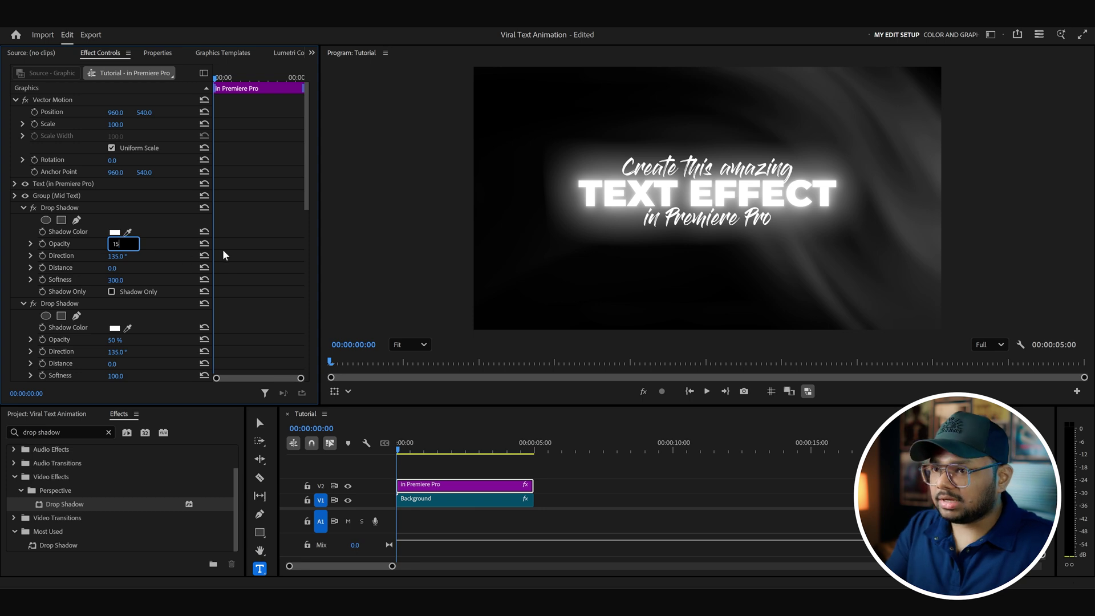
key("Return")
scroll(222, 248, "down", 3)
left_click(117, 271)
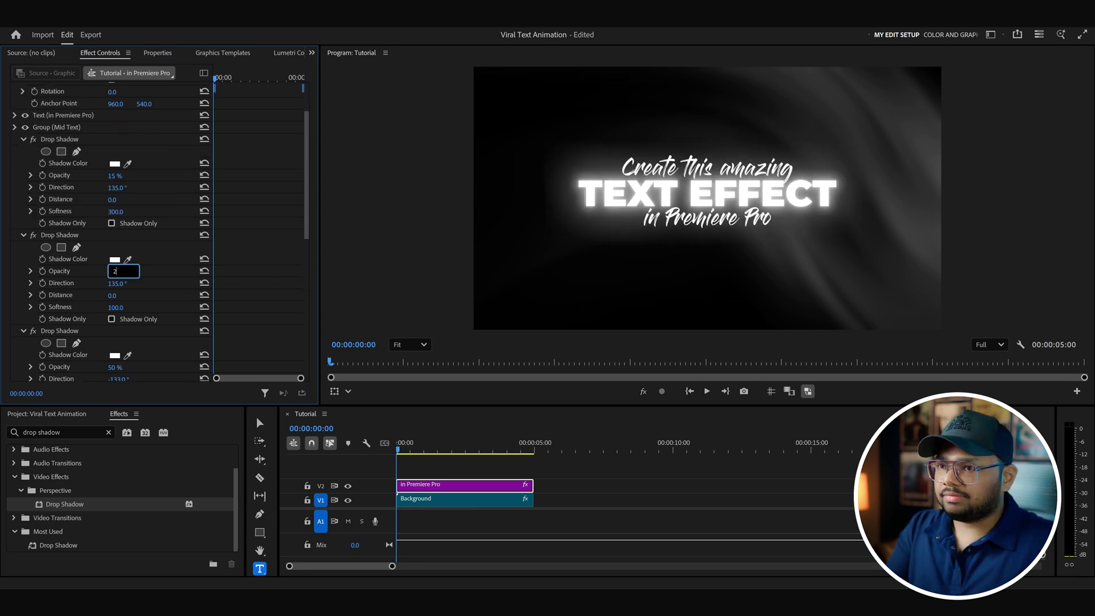
type("25")
key("Return")
scroll(108, 326, "down", 2)
left_click(123, 309)
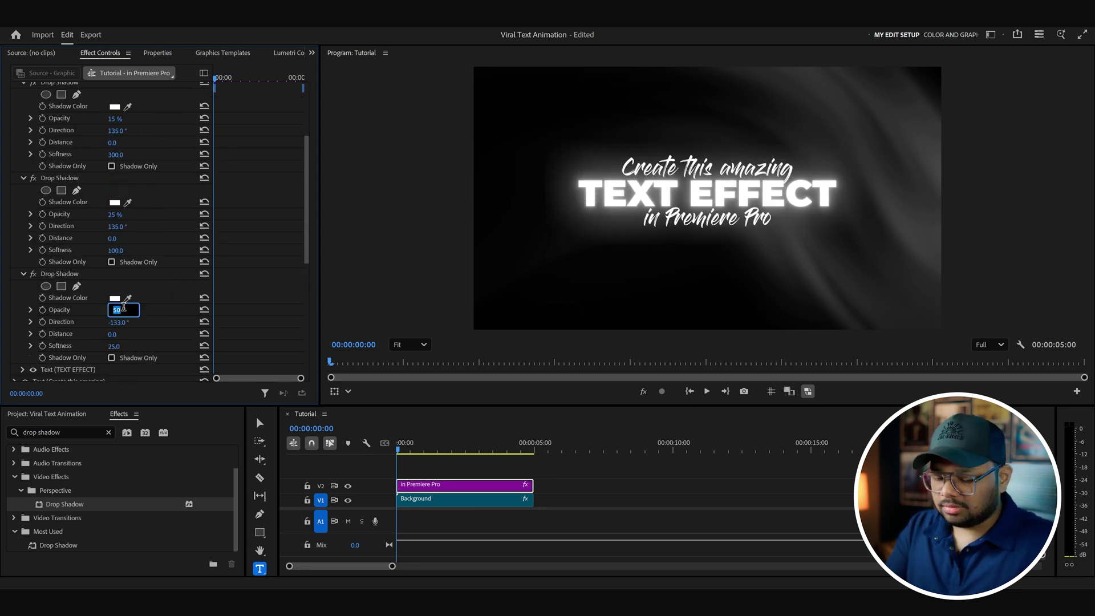
type("35")
key("Return")
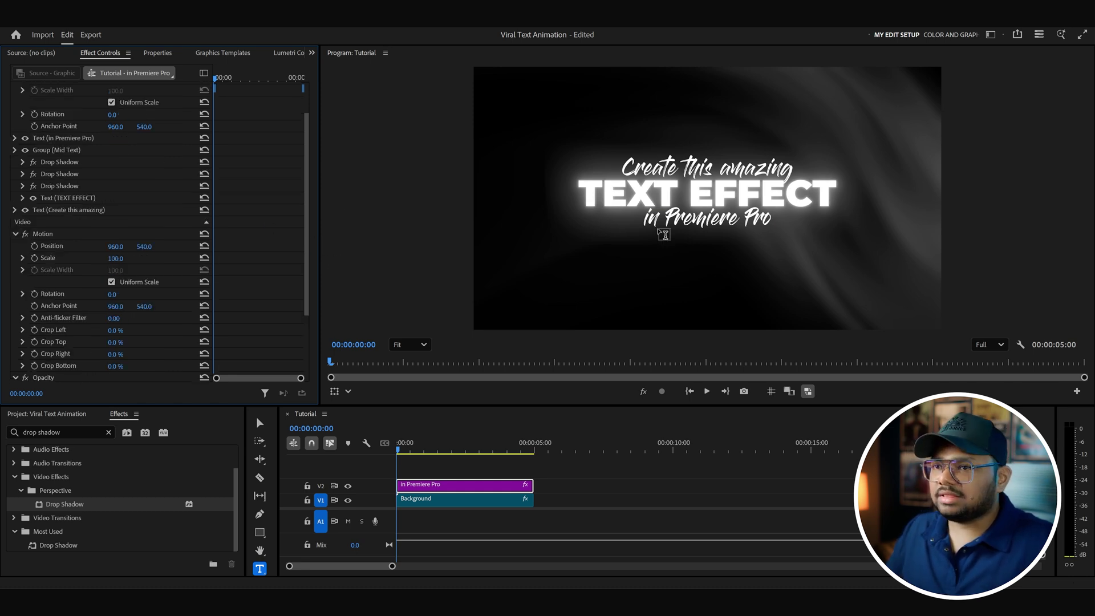
Add a Tint effect at the top of the Mid Text group, above the three Drop Shadows
left_click(57, 432)
type("tint")
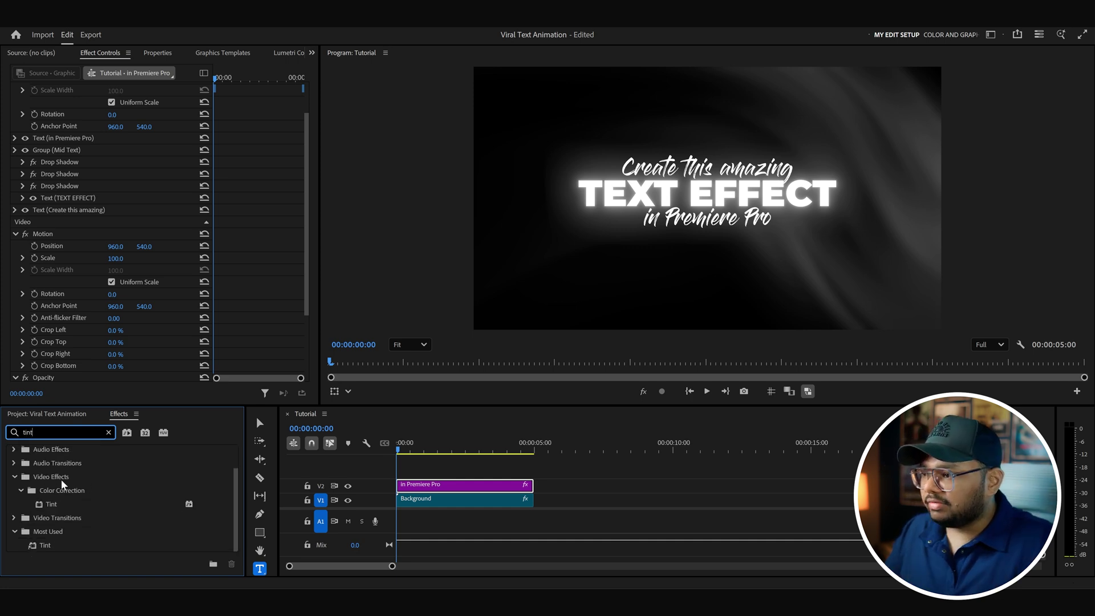
left_click(112, 499)
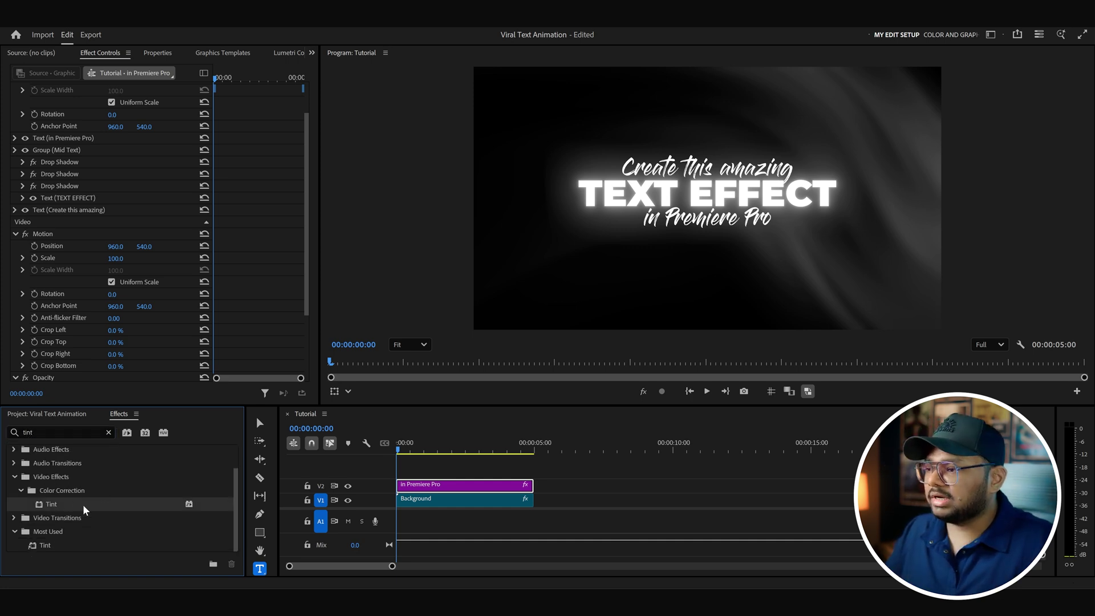
left_click(159, 53)
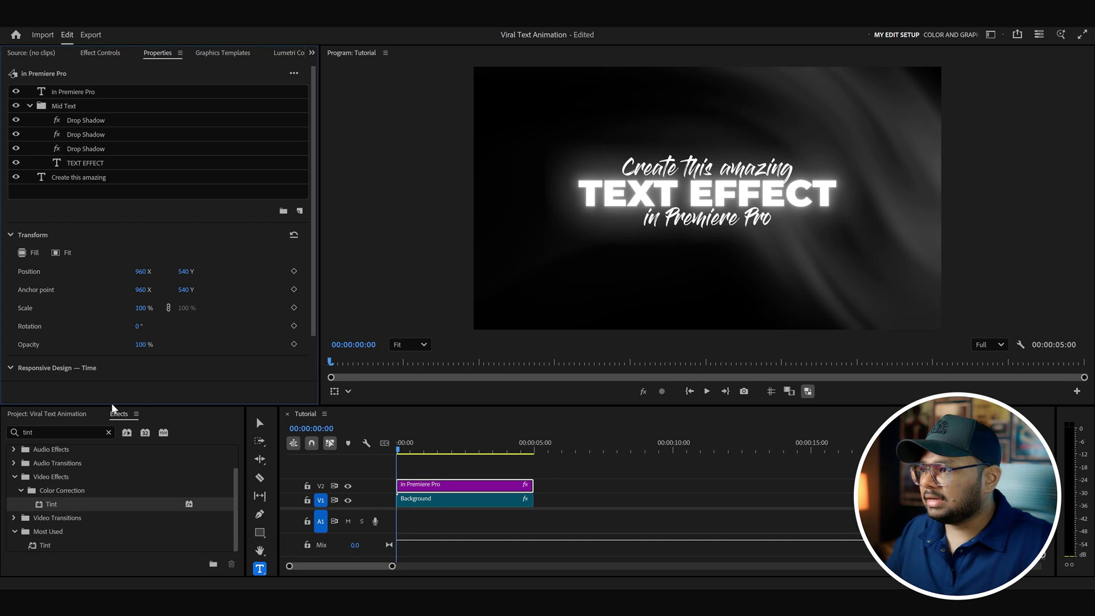
left_click_drag(43, 504, 98, 112)
left_click(114, 54)
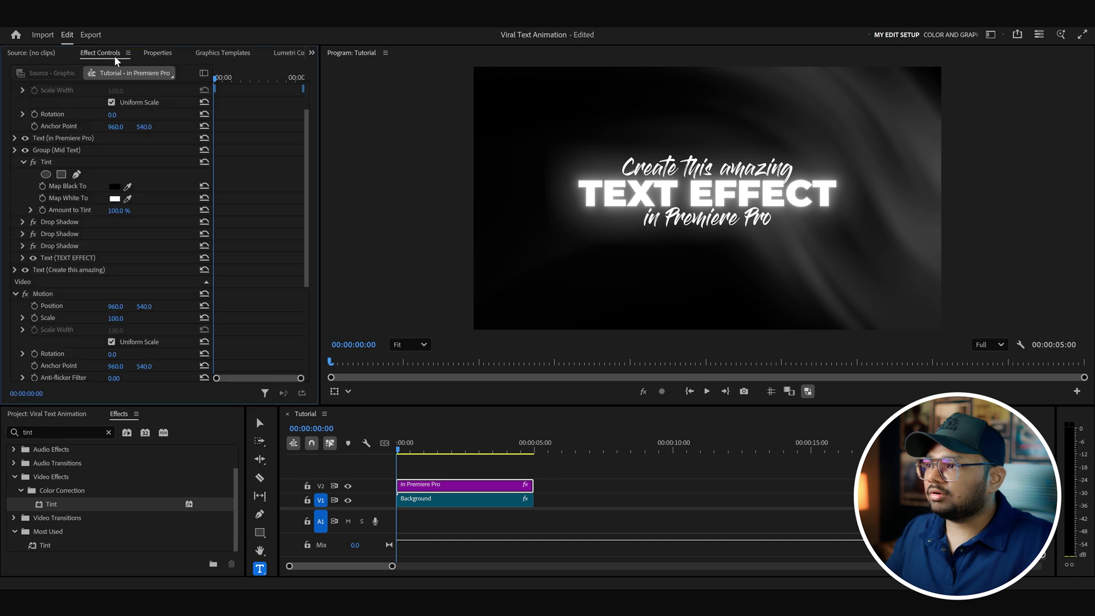
Set the Tint's Map White To colour to a fully saturated bright green with a hue of about 102°
left_click(114, 199)
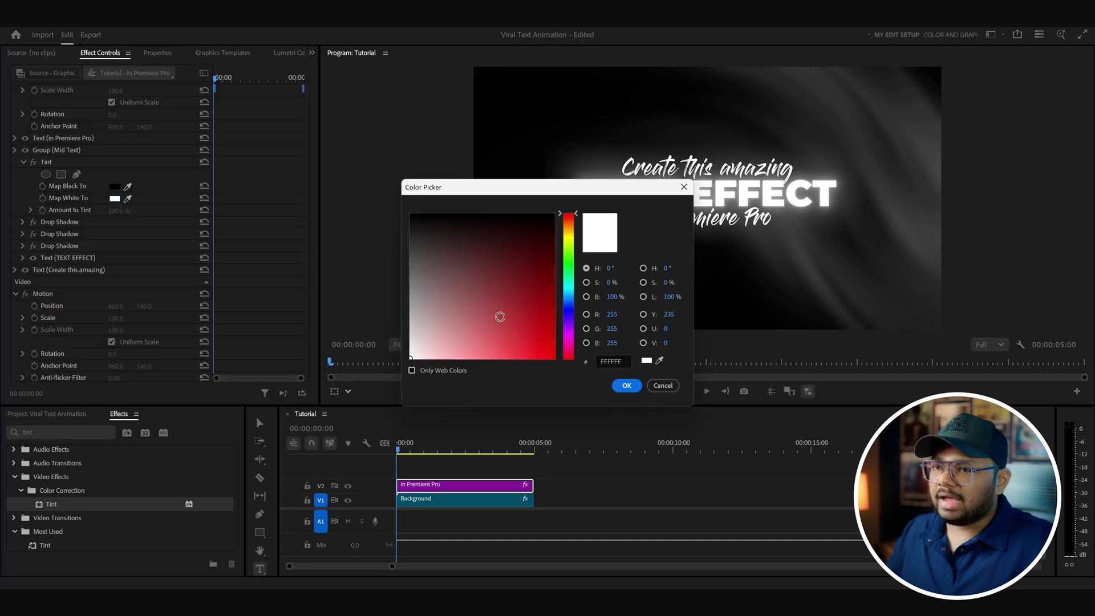
left_click_drag(500, 317, 596, 429)
left_click(568, 215)
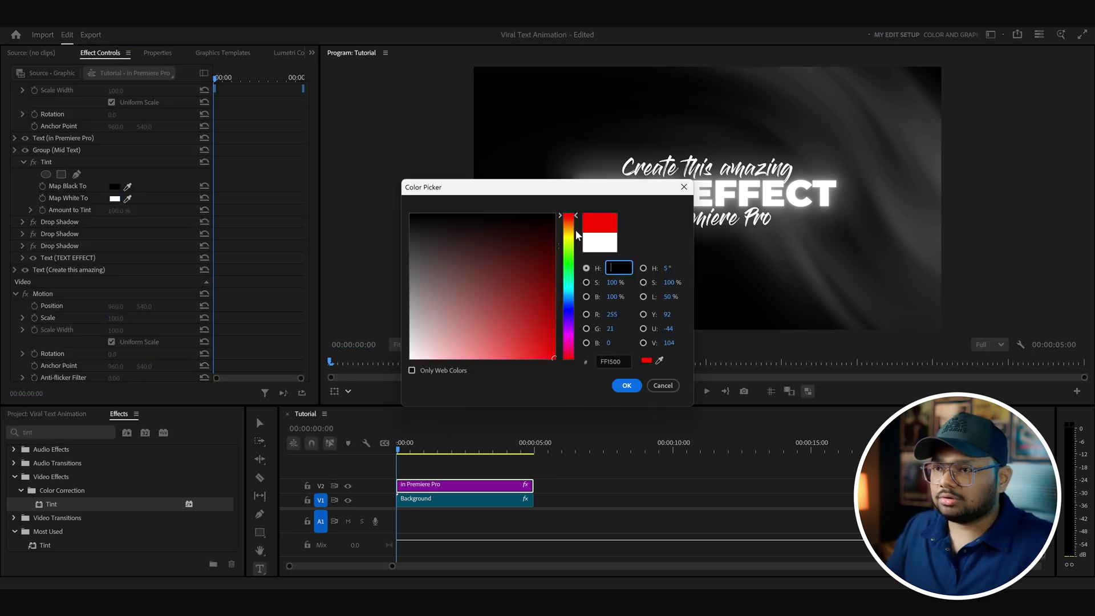
left_click_drag(581, 213, 576, 257)
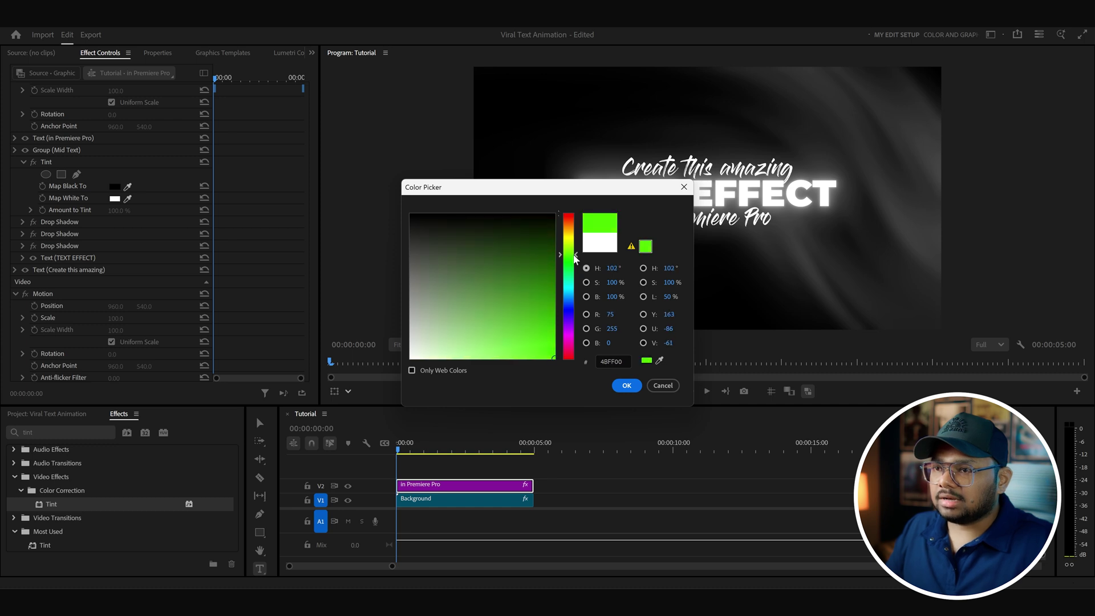
key("Return")
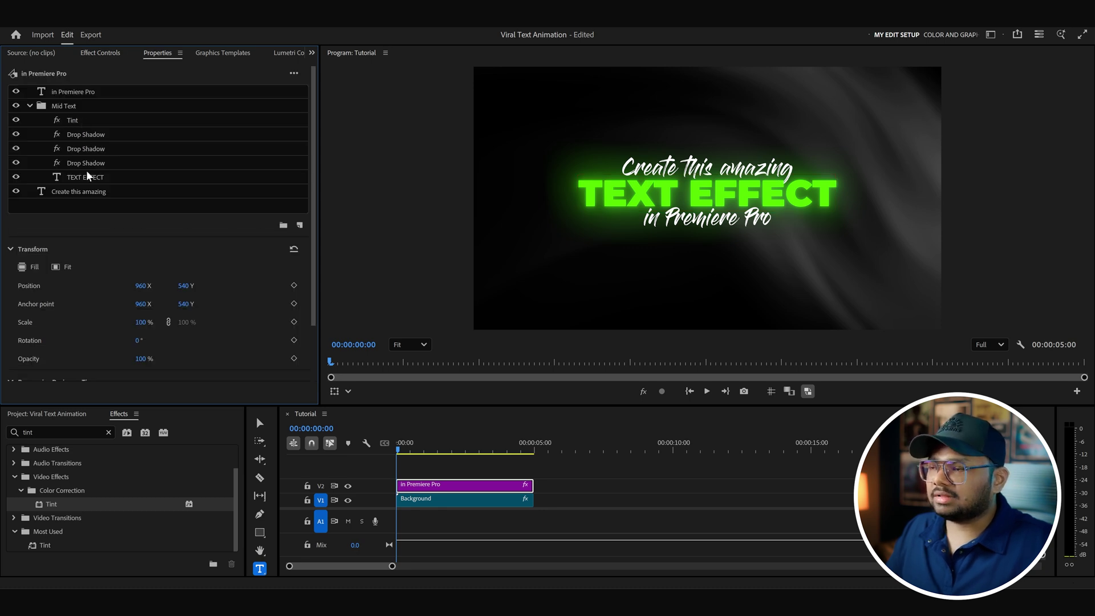
Try the Tint effect above all text layers and return it to the top of the Mid Text group
left_click_drag(77, 118, 83, 91)
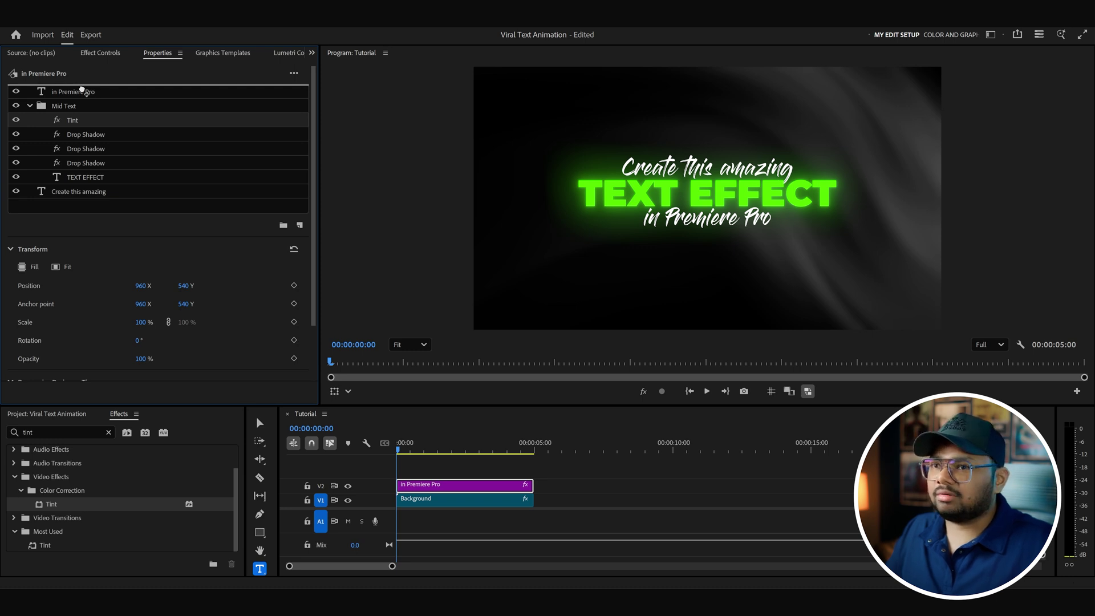
left_click_drag(83, 91, 83, 92)
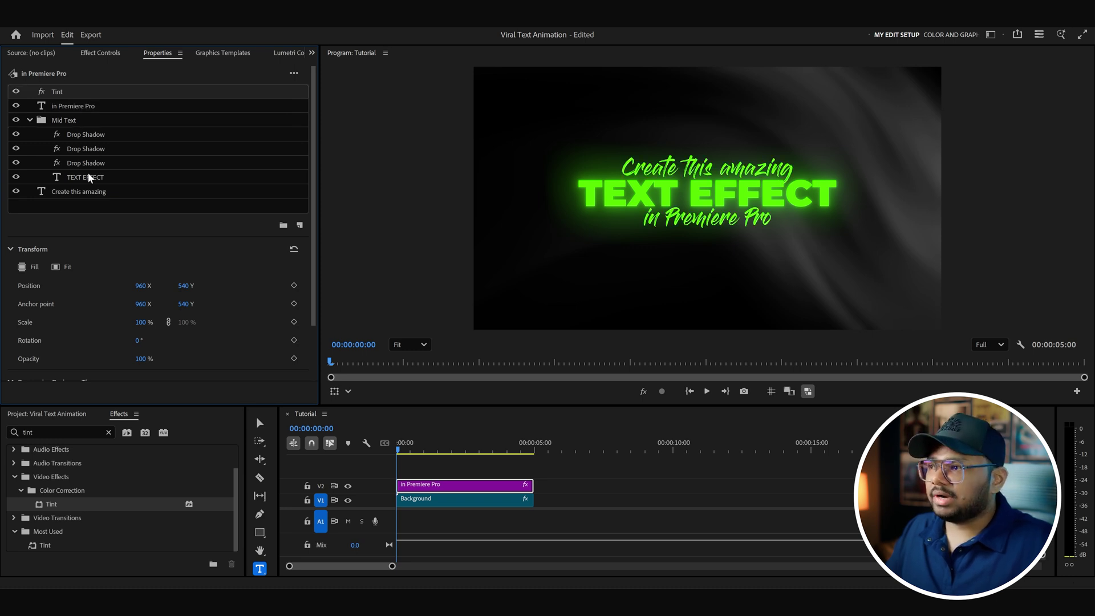
left_click_drag(84, 90, 97, 120)
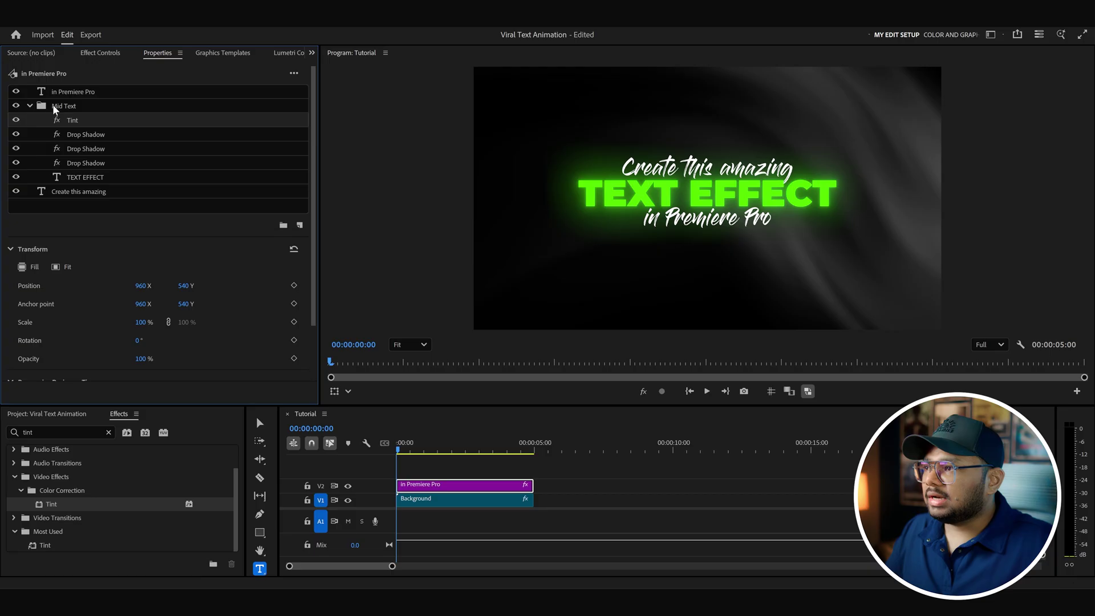
Collapse the Mid Text group, move it below the other text layers, and set the "in Premiere Pro" line's Y position to 635
left_click(29, 105)
left_click_drag(83, 106, 90, 134)
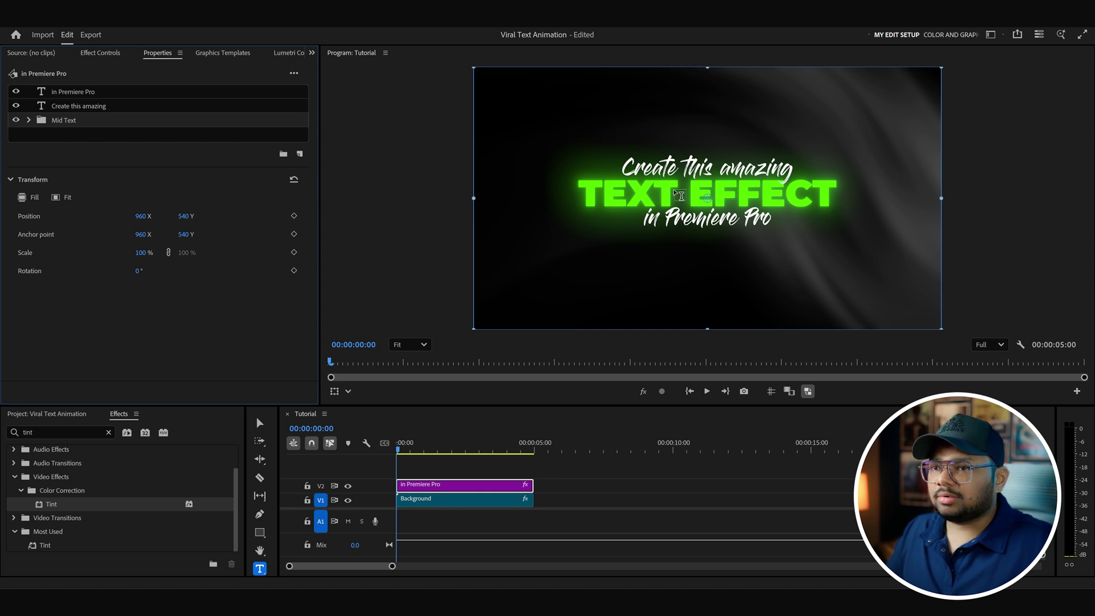
left_click(91, 90)
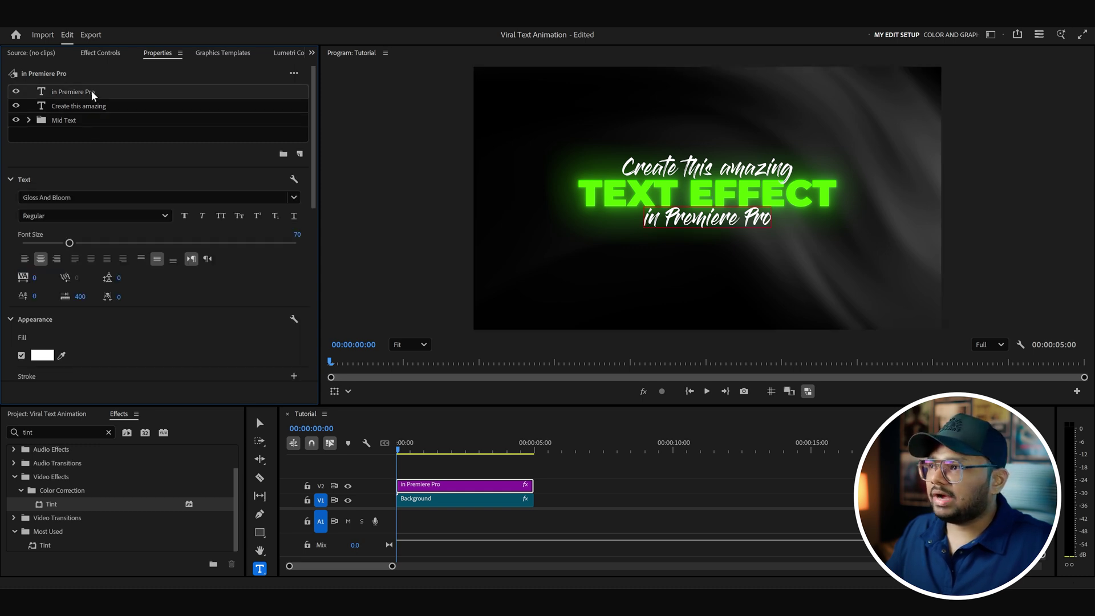
scroll(211, 276, "down", 8)
left_click_drag(183, 290, 170, 292)
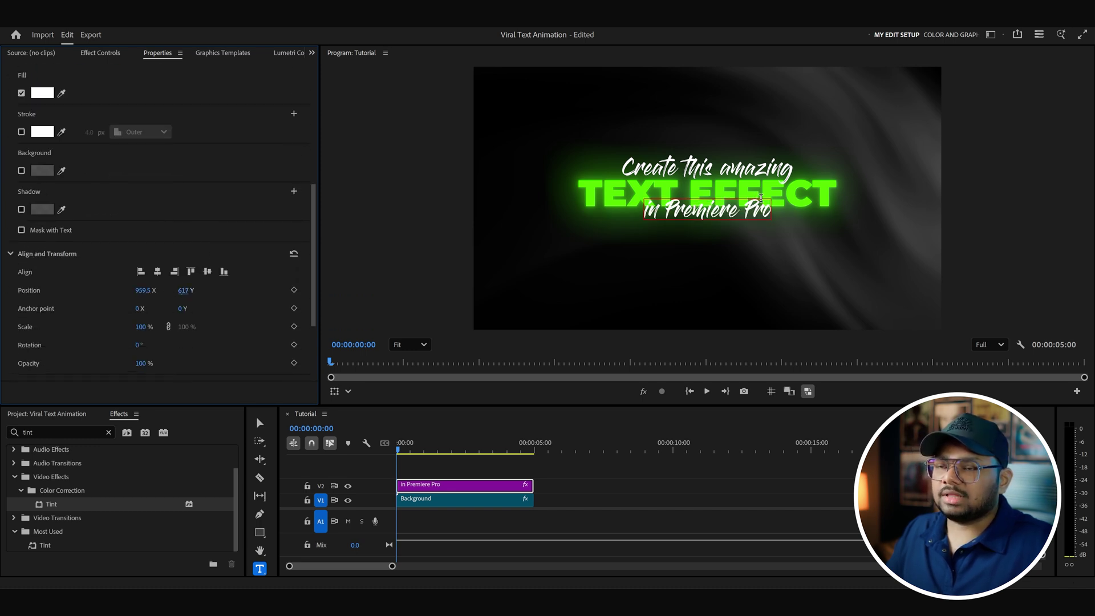
scroll(188, 188, "down", 3)
left_click_drag(183, 169, 195, 172)
left_click(187, 171)
type("635")
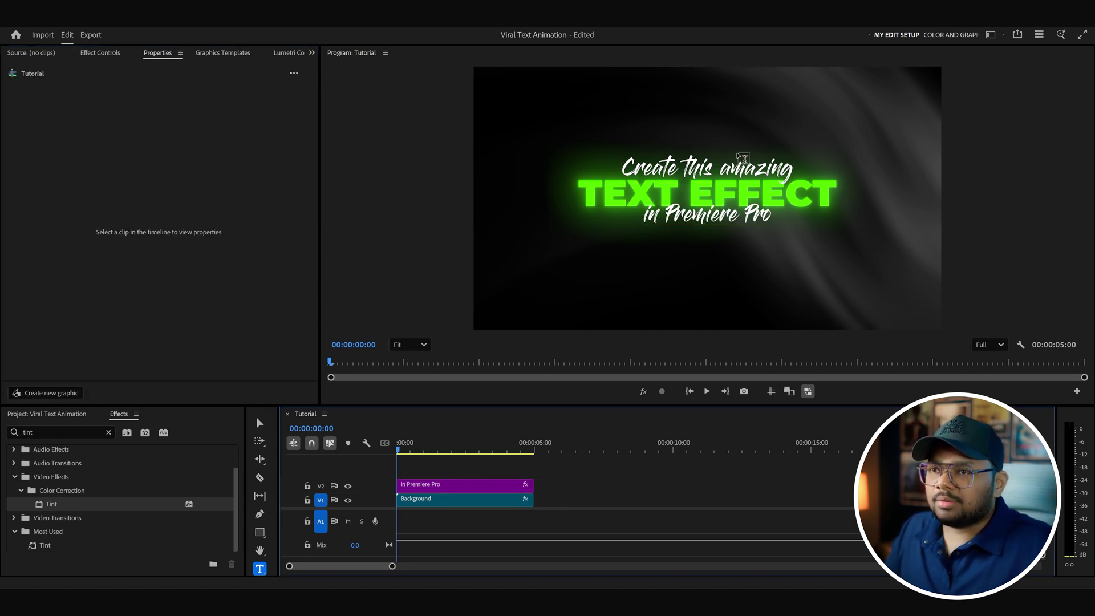
Draw a rectangle wider than the frame over the "Create this amazing" line in the title graphic and place its layer directly below that text
left_click(449, 483)
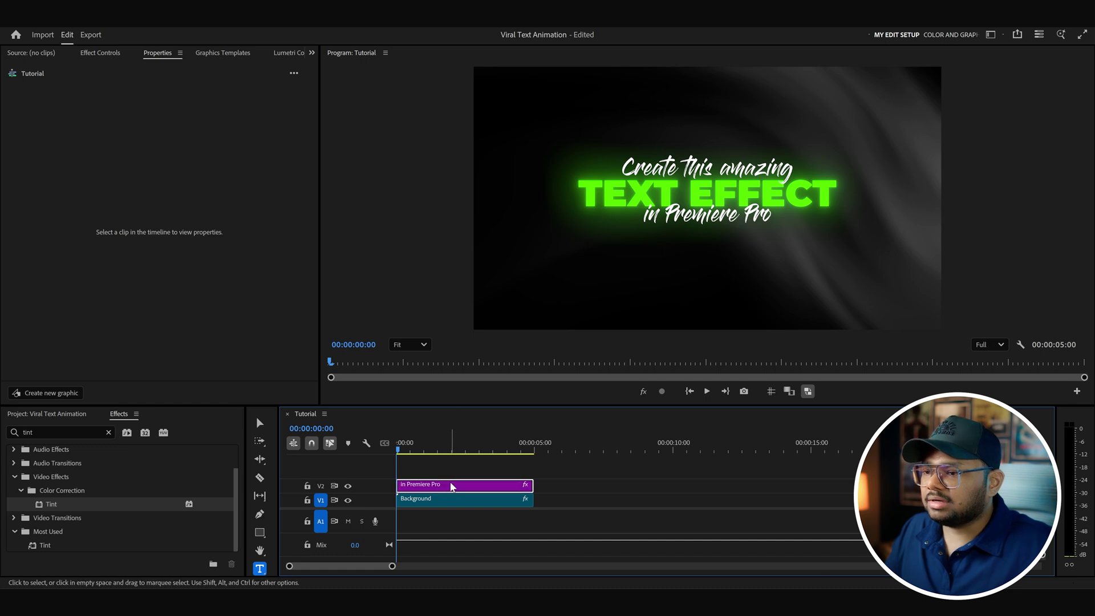
left_click(260, 532)
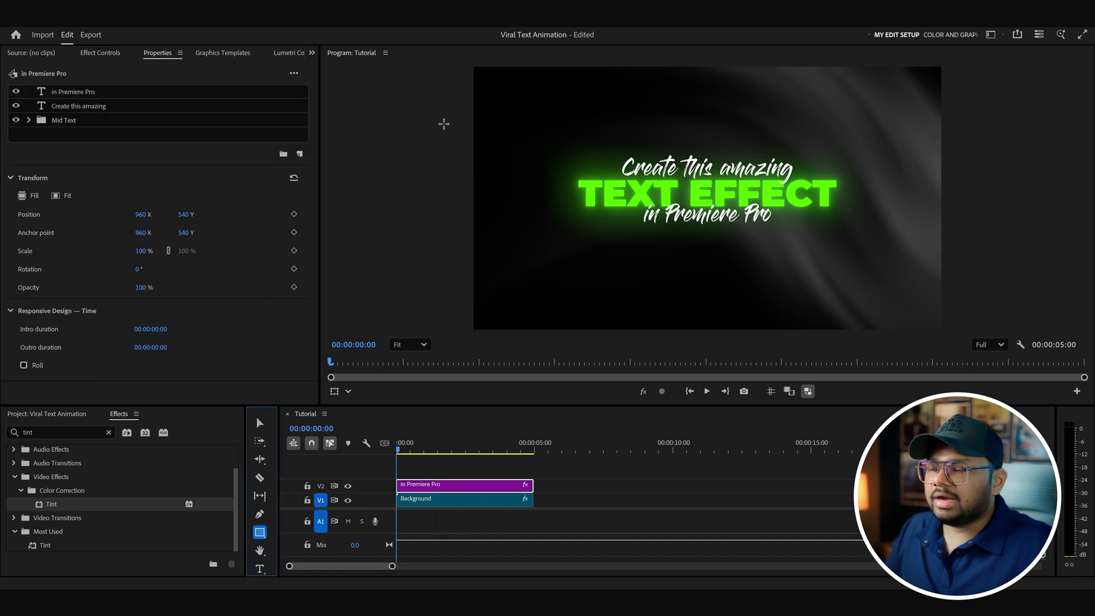
mouse_move(443, 109)
left_mouse_down()
mouse_move(796, 159)
mouse_move(957, 165)
mouse_move(962, 186)
left_mouse_up()
left_click_drag(114, 93, 116, 130)
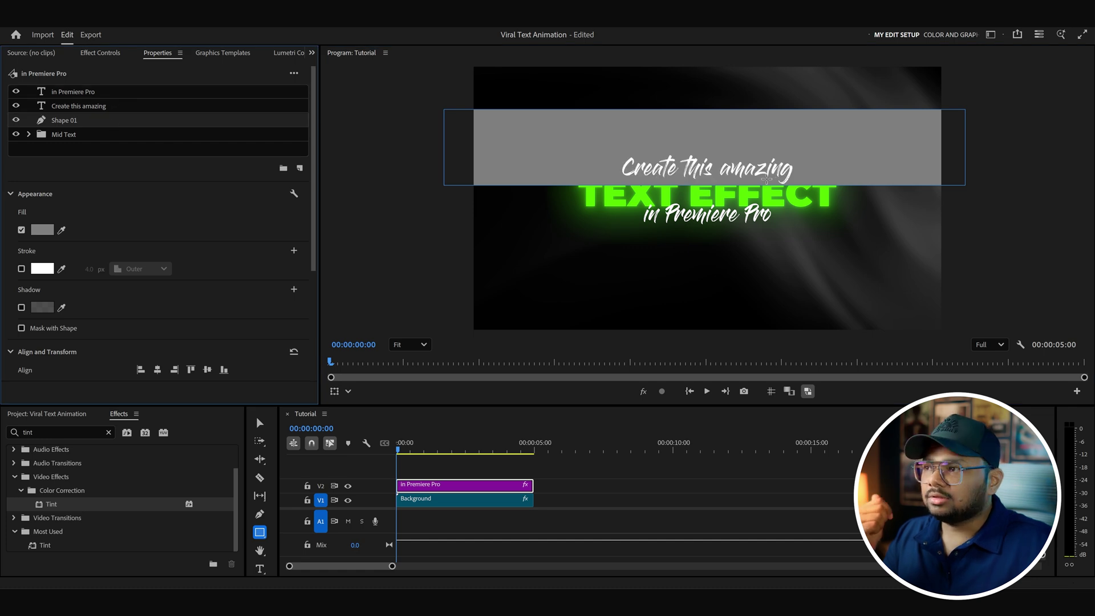
Group the "Create this amazing" text with the rectangle shape and name the group "Top Text"
left_click(70, 106)
left_click(69, 121, "shift")
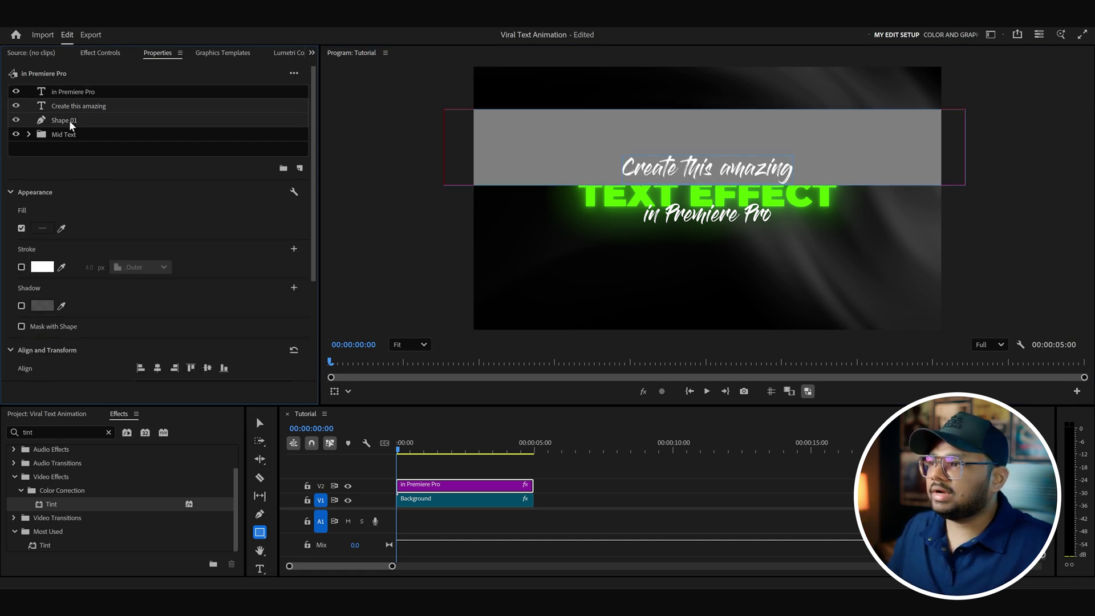
left_click(283, 169)
double_click(75, 106)
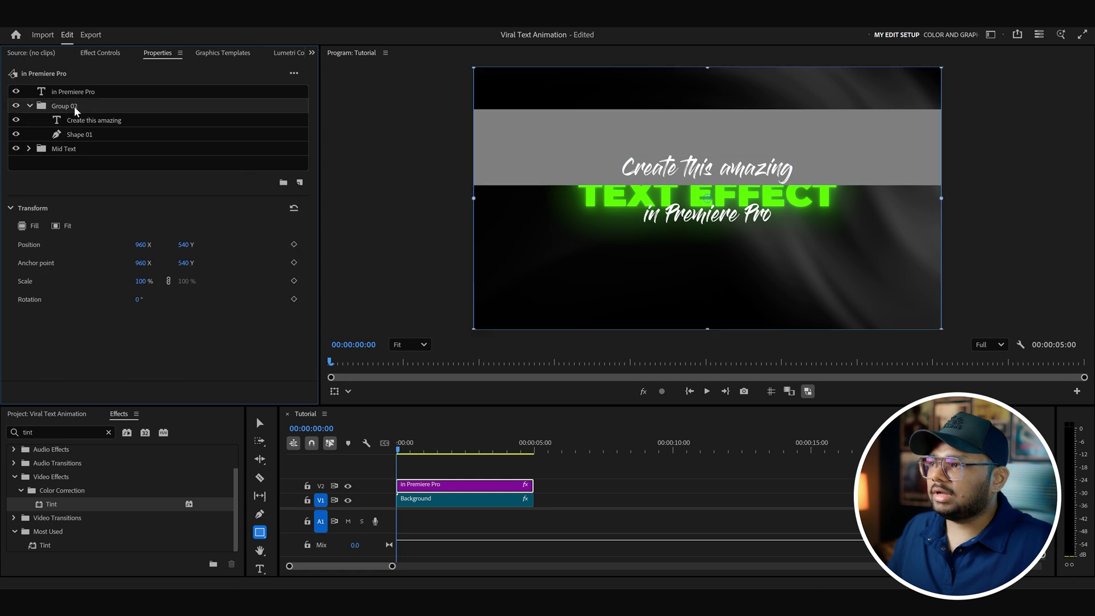
type("Top Text")
key("Return")
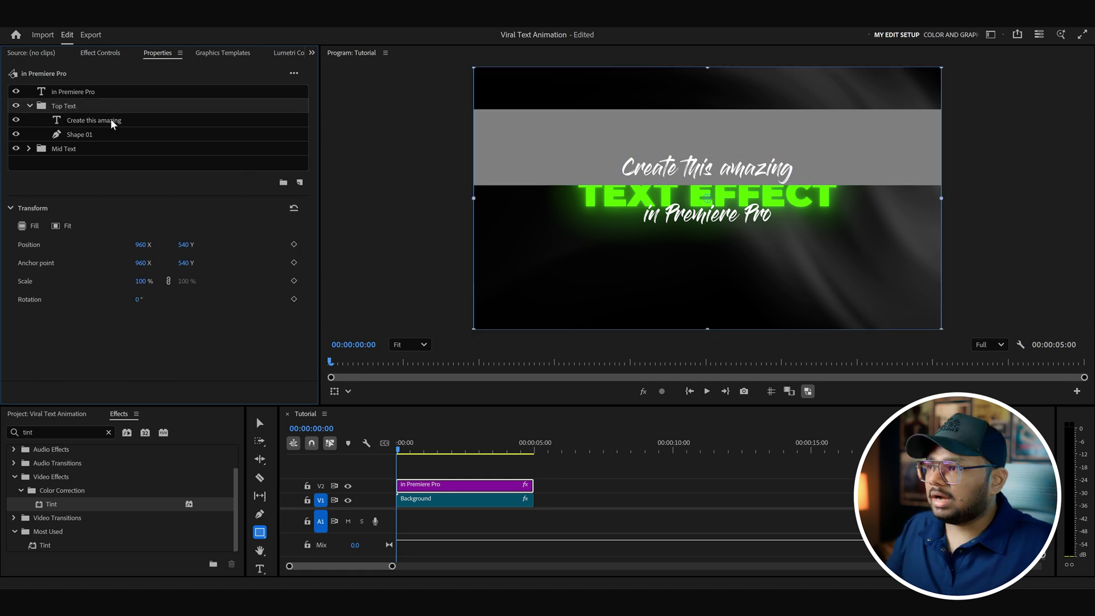
Move the rectangle above the text inside the Top Text group and enable Mask with Shape and Mask Only Fill for it
left_click(84, 133)
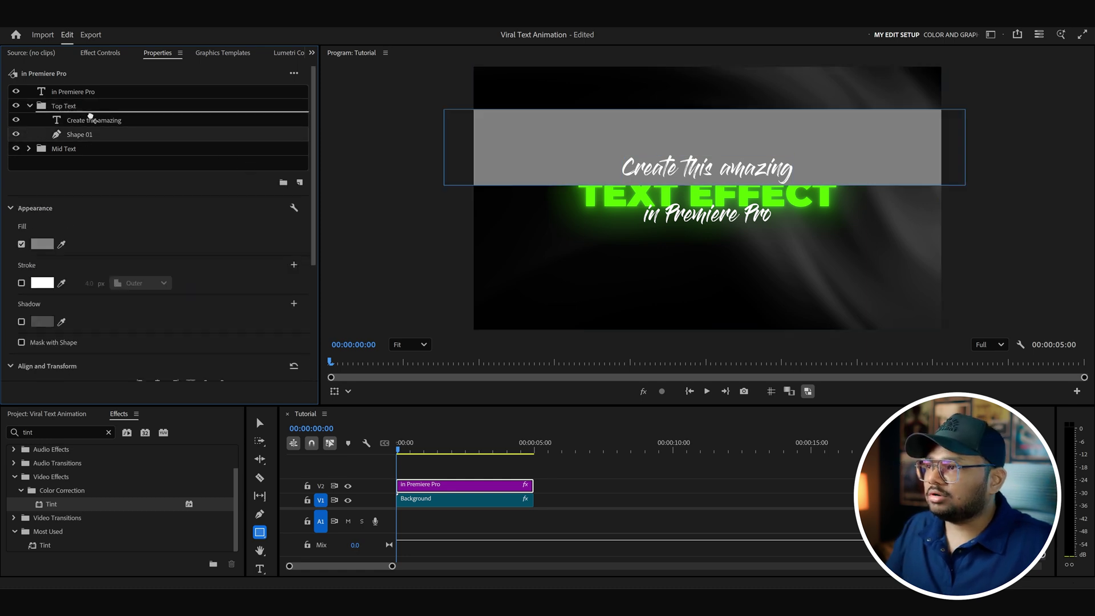
left_click_drag(117, 133, 124, 136)
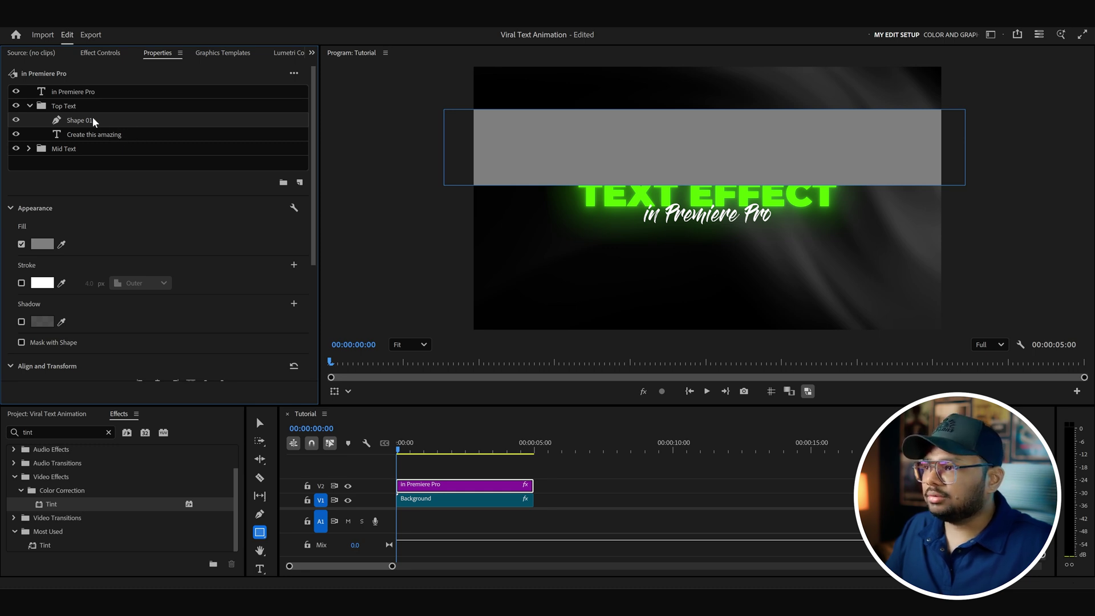
left_click(21, 342)
scroll(28, 357, "down", 1)
left_click(35, 366)
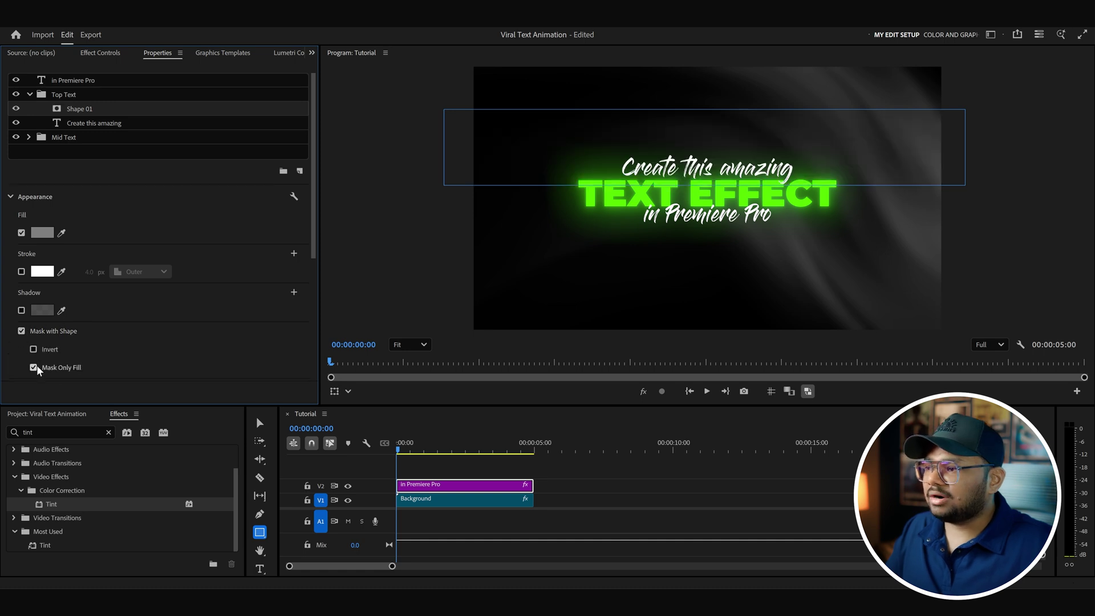
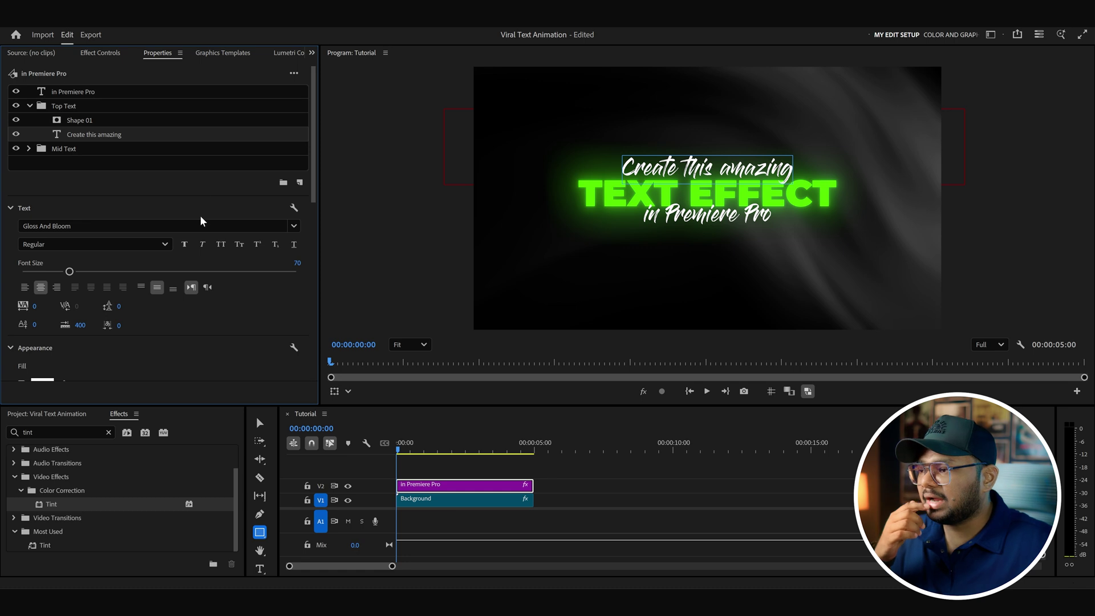
Add the Transform effect to the "Create this amazing" text inside the Top Text group and rename it "Transform_Top Text"
double_click(93, 429)
type("transform")
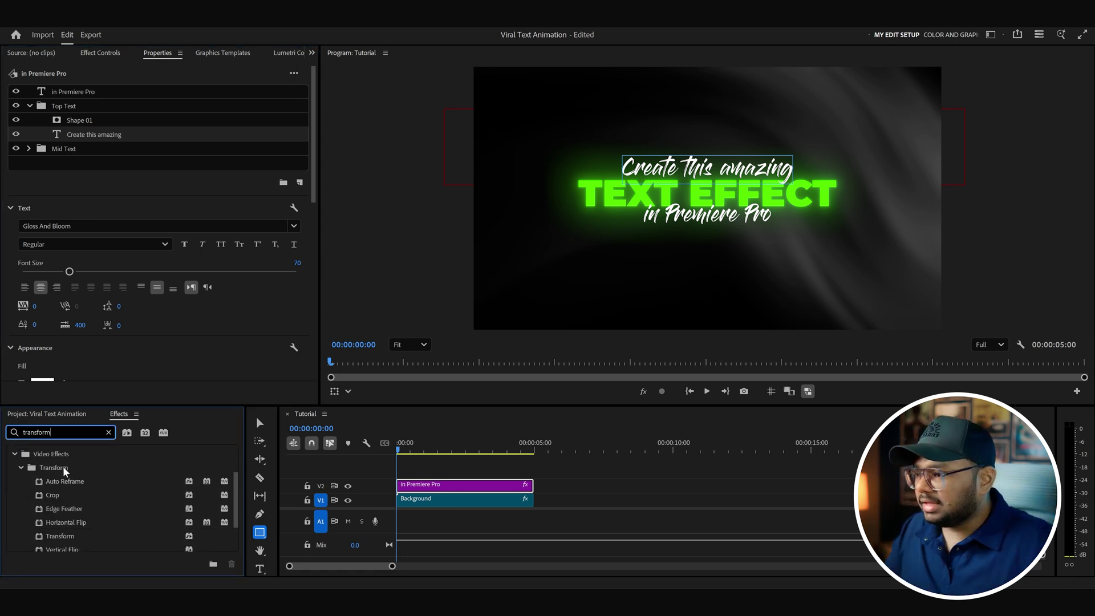
scroll(76, 521, "down", 2)
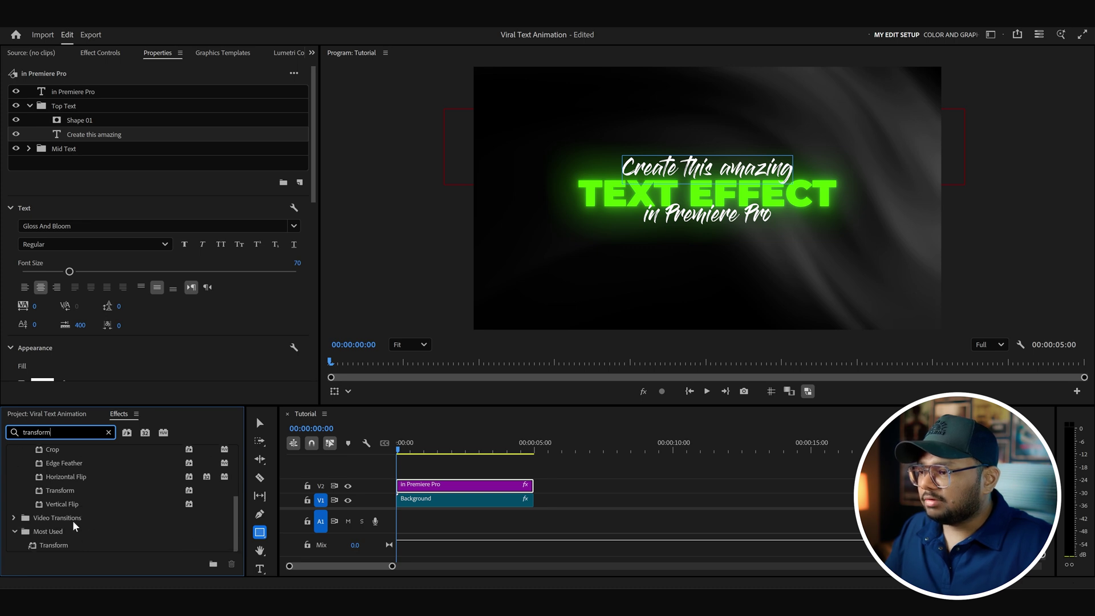
left_click_drag(64, 488, 85, 126)
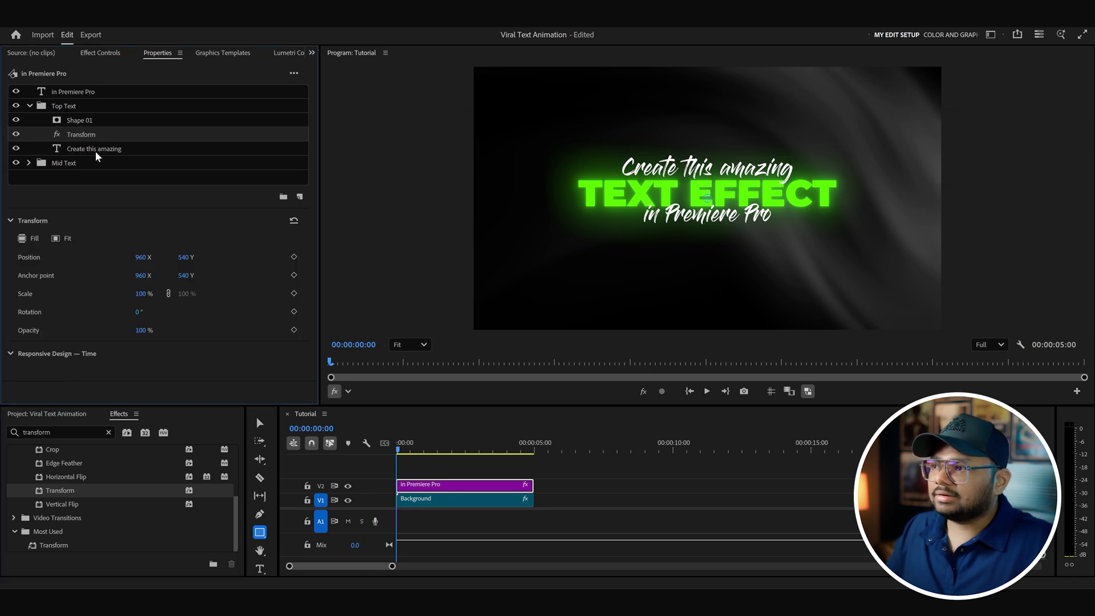
type("_T")
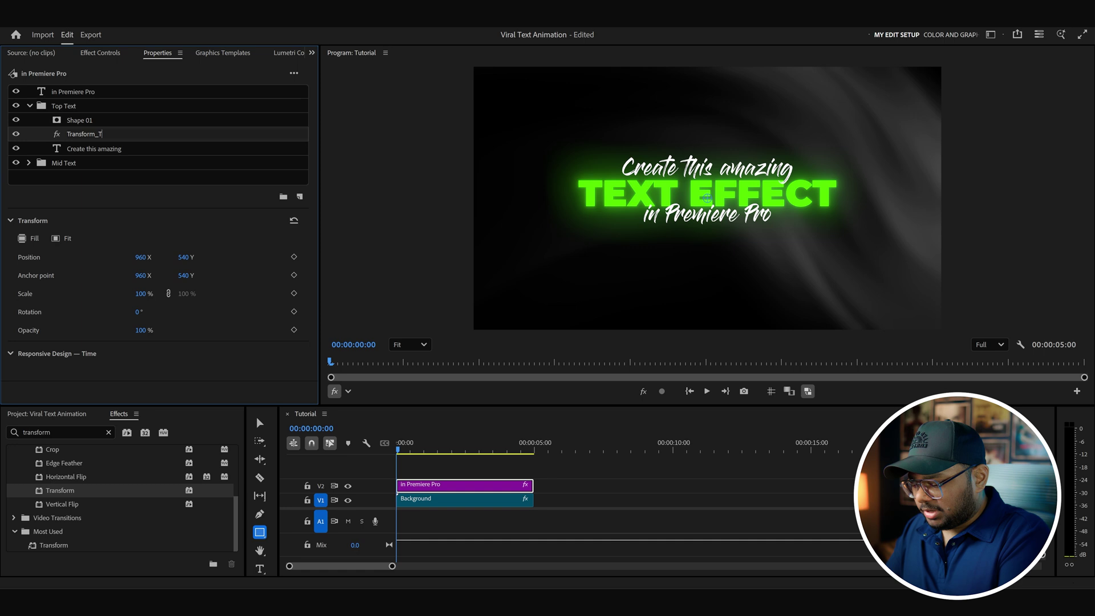
type("op Text")
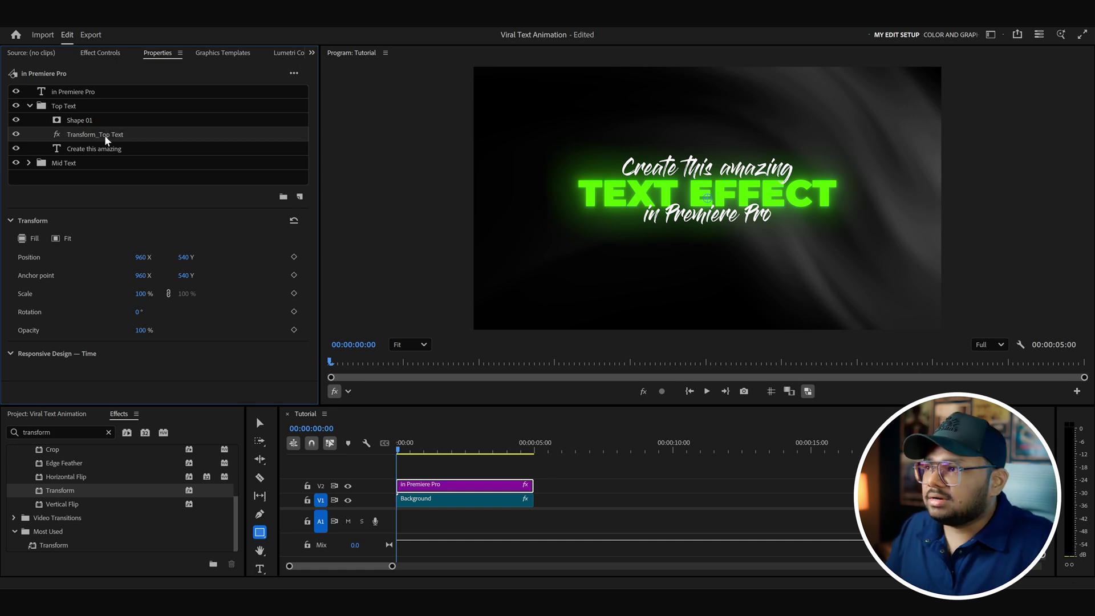
Disable Use Composition's Shutter Angle for the Transform_Top Text effect and set its Shutter Angle to 180
left_click(103, 53)
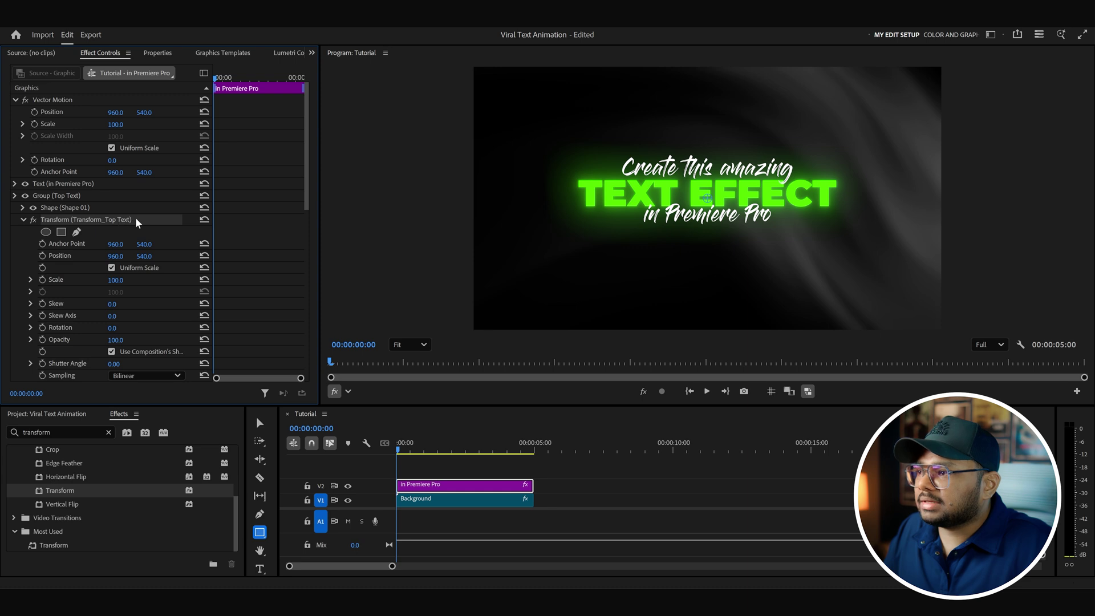
scroll(162, 216, "down", 3)
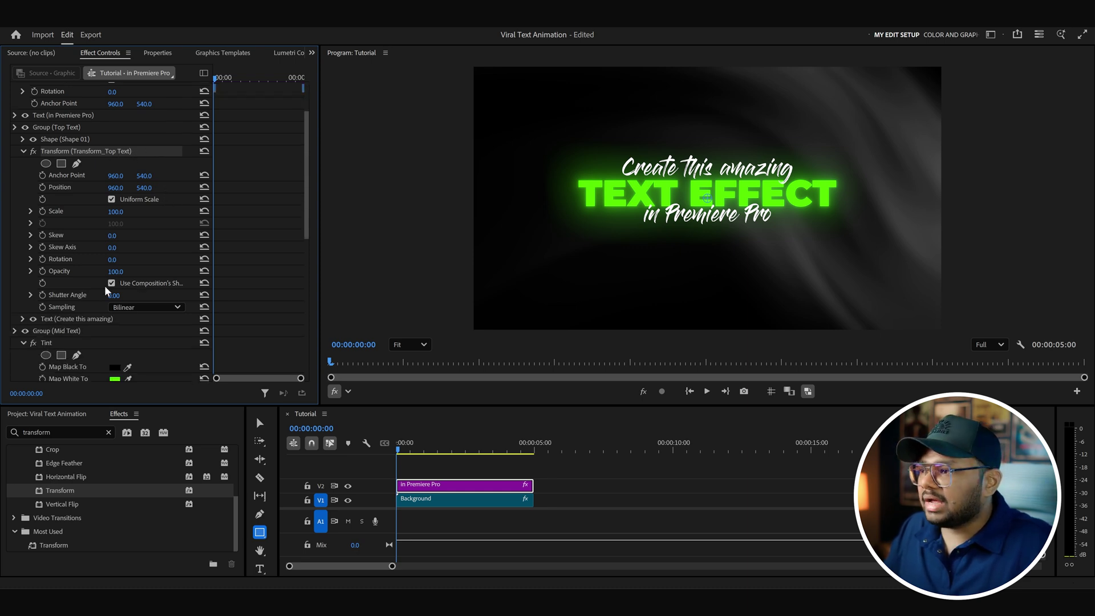
left_click(112, 283)
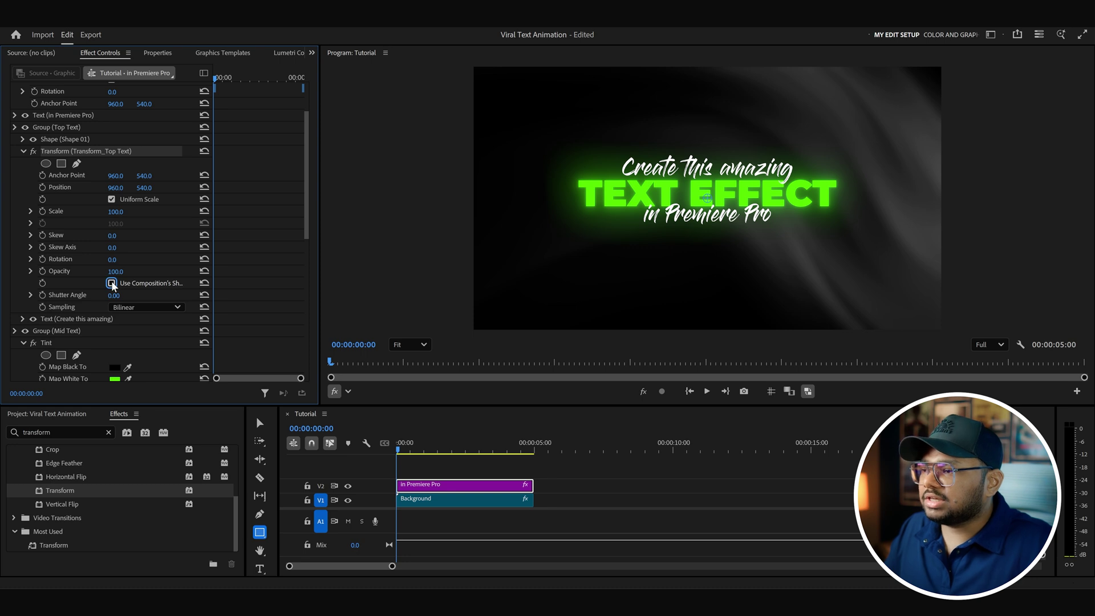
left_click(123, 294)
type("180")
key("Return")
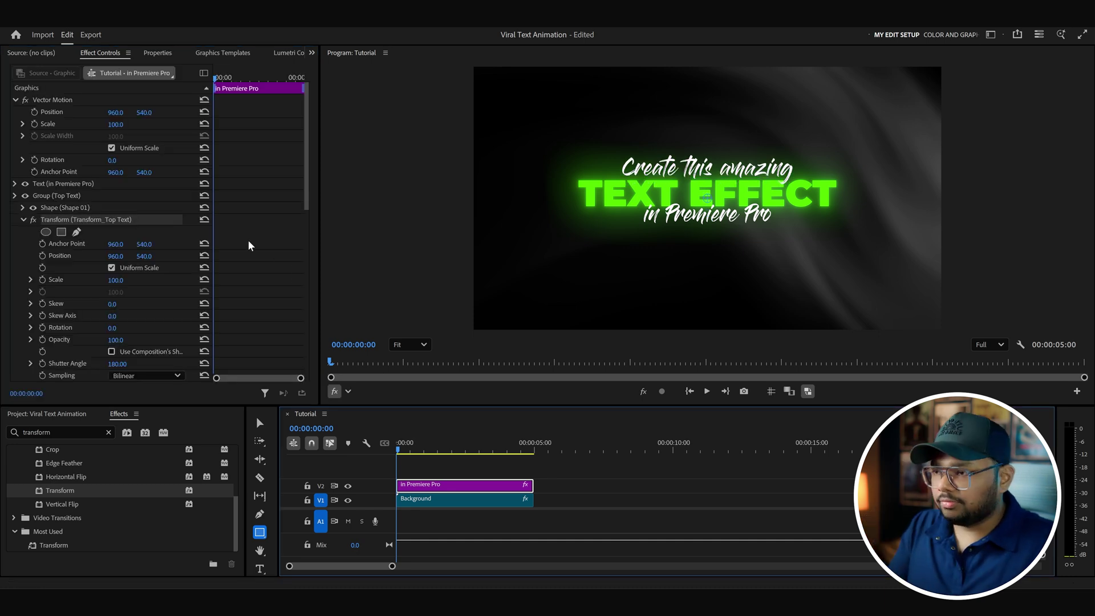
Keyframe the Transform_Top Text Position at frame 5, and at frame 0 lower the text to Y 693
key("Right")
key("Right")
key("Right")
key("Right")
key("Right")
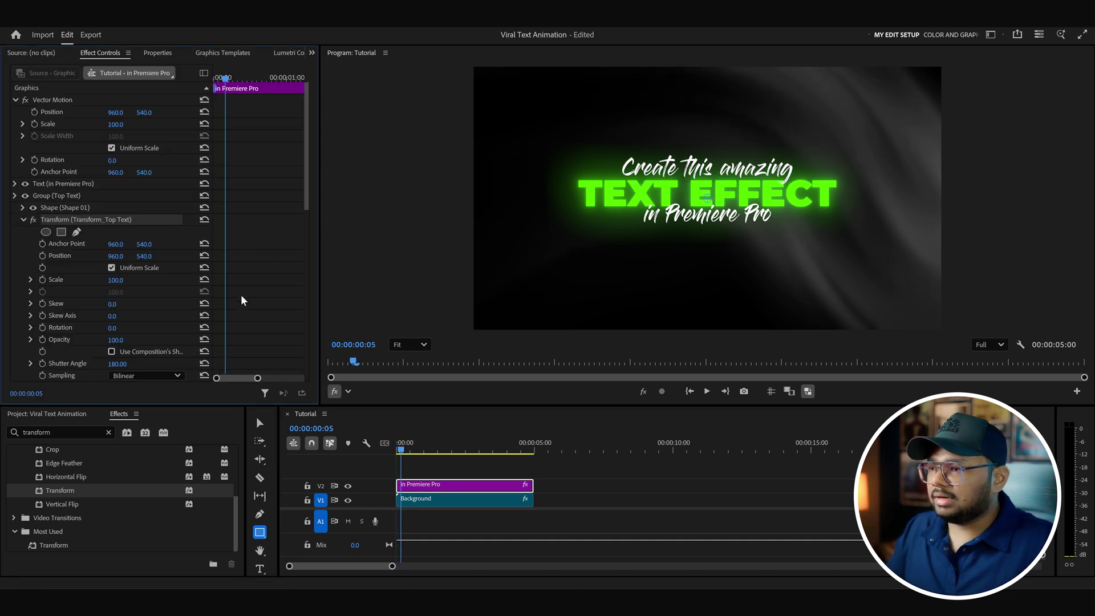
left_click(41, 255)
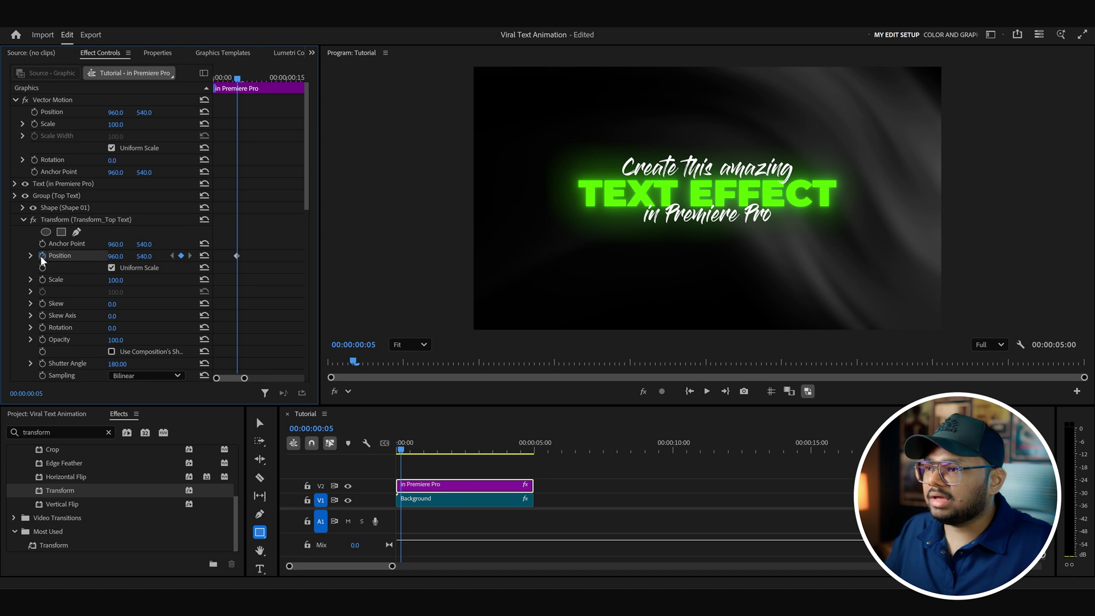
left_click_drag(235, 77, 207, 82)
left_click_drag(144, 256, 232, 256)
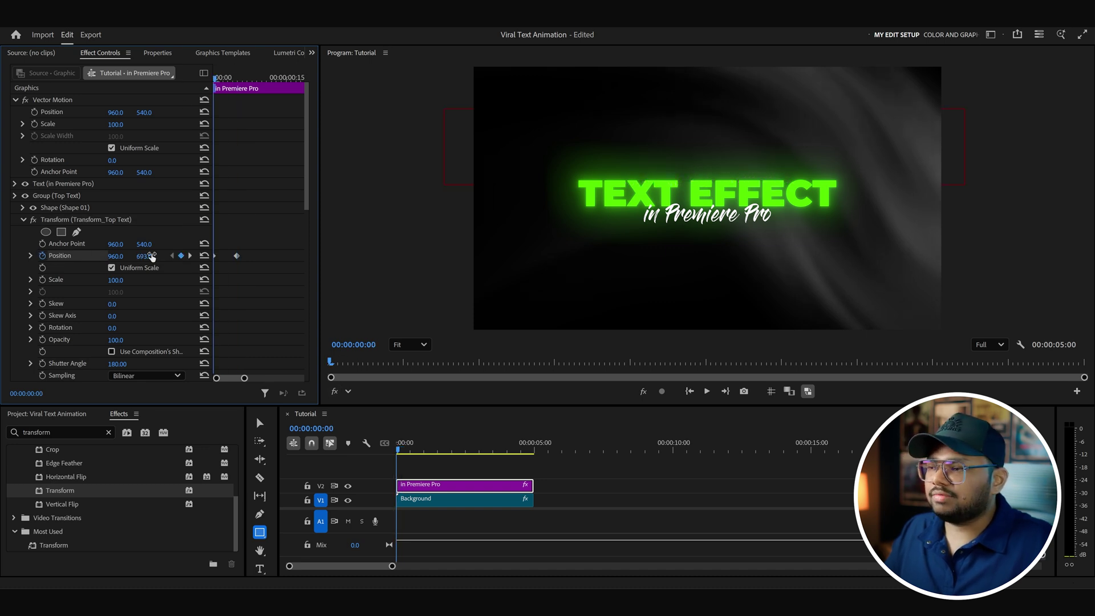
Ease the Transform_Top Text Position keyframes into a fast-start velocity curve and set the starting Y position to 770
left_click(30, 255)
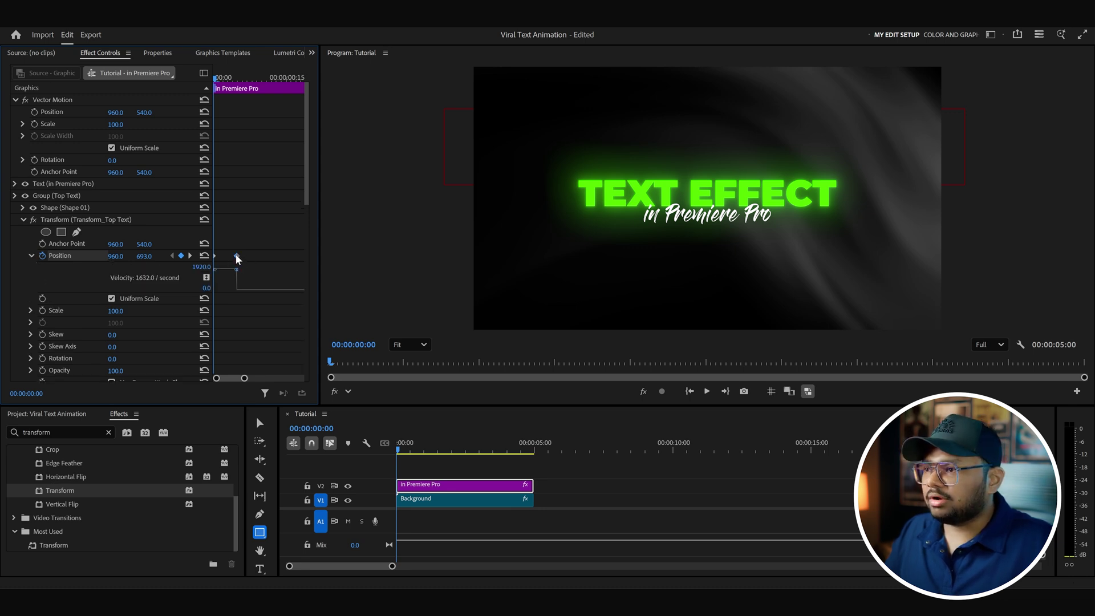
left_click_drag(236, 270, 215, 291)
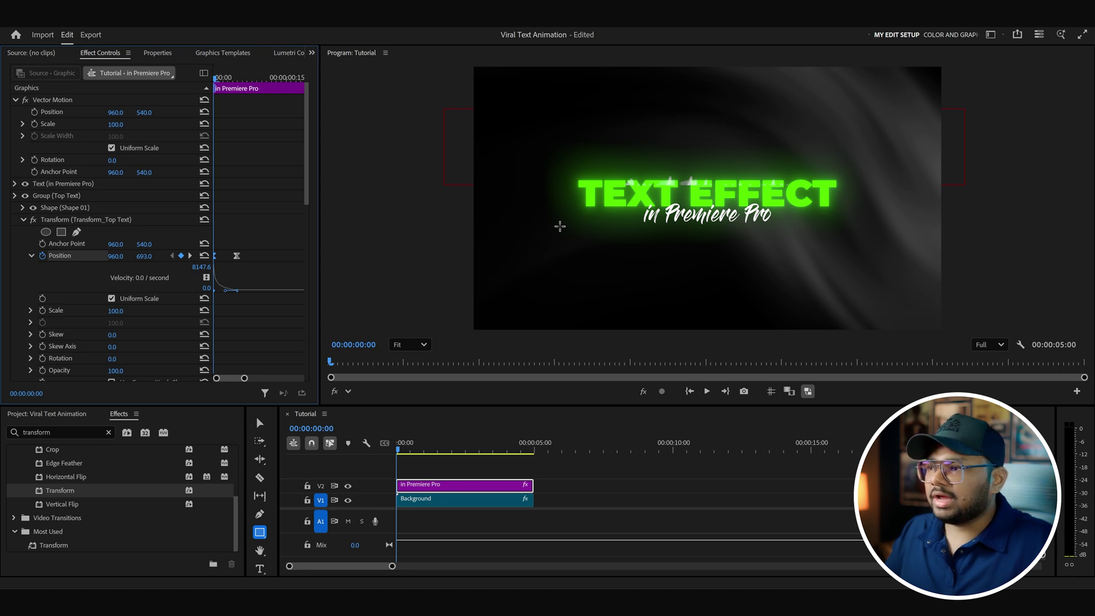
left_click_drag(146, 258, 154, 260)
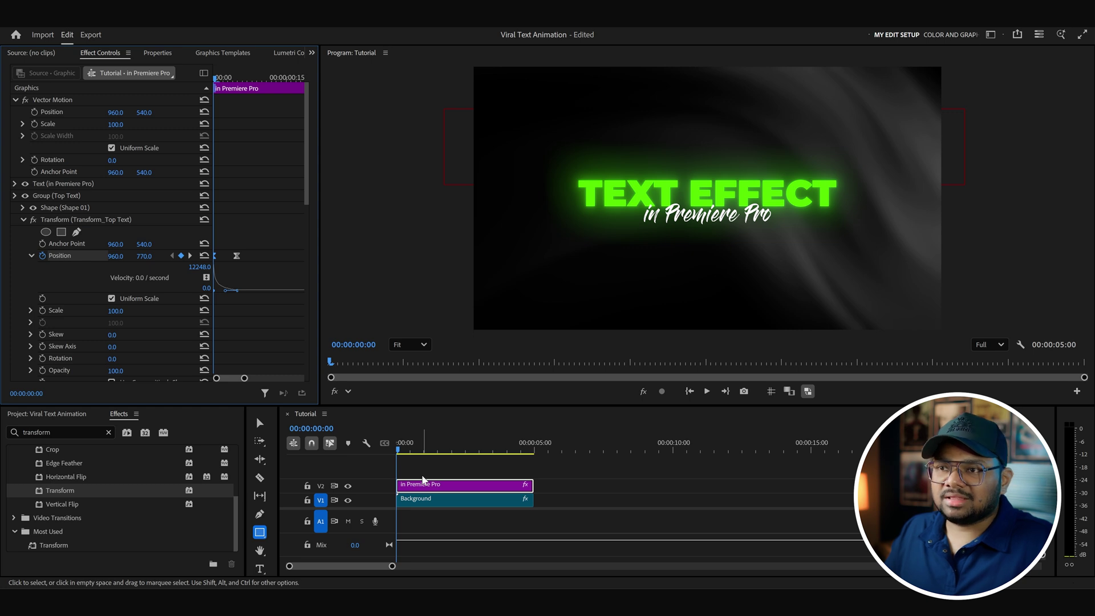
Move the ending Position keyframe of Transform_Top Text to about frame 7 and play back the top line's reveal
key("space")
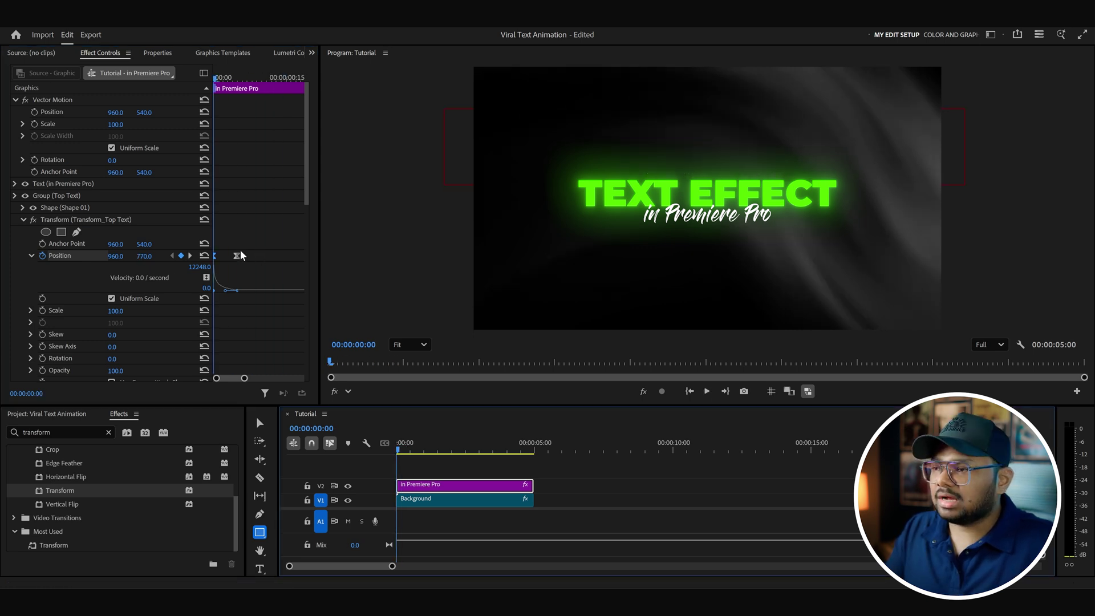
key("space")
key("Right")
key("Right")
key("Right")
left_click_drag(237, 256, 246, 256)
left_click_drag(402, 450, 347, 440)
key("space")
key("space")
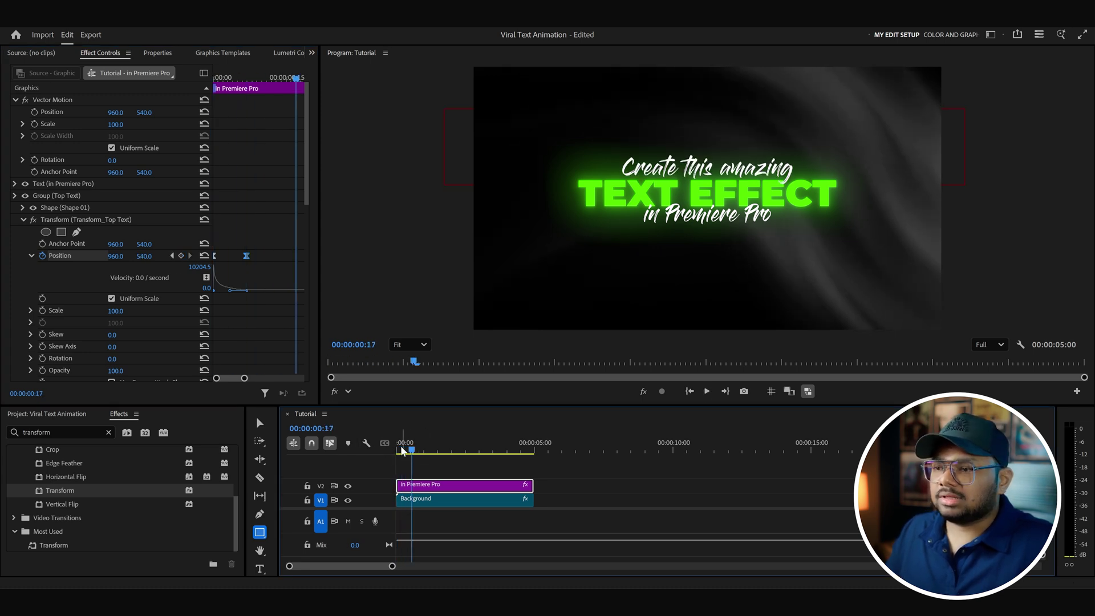
key("space")
key("space")
key("space")
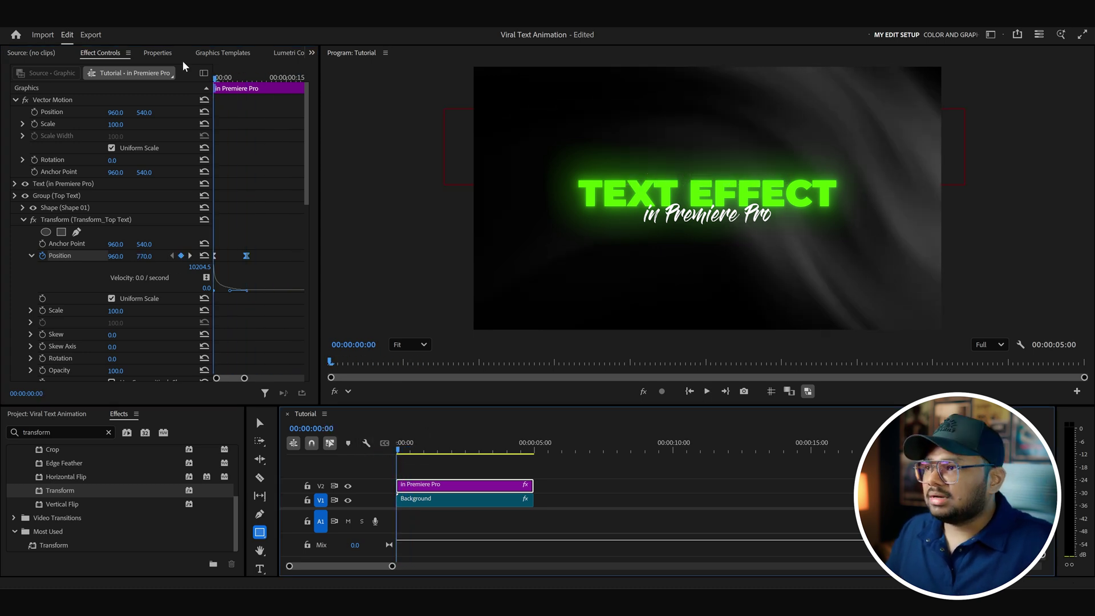
Save the project and add Position and Opacity keyframes to the TEXT EFFECT text layer at frame 2
left_click(160, 51)
left_click(91, 234)
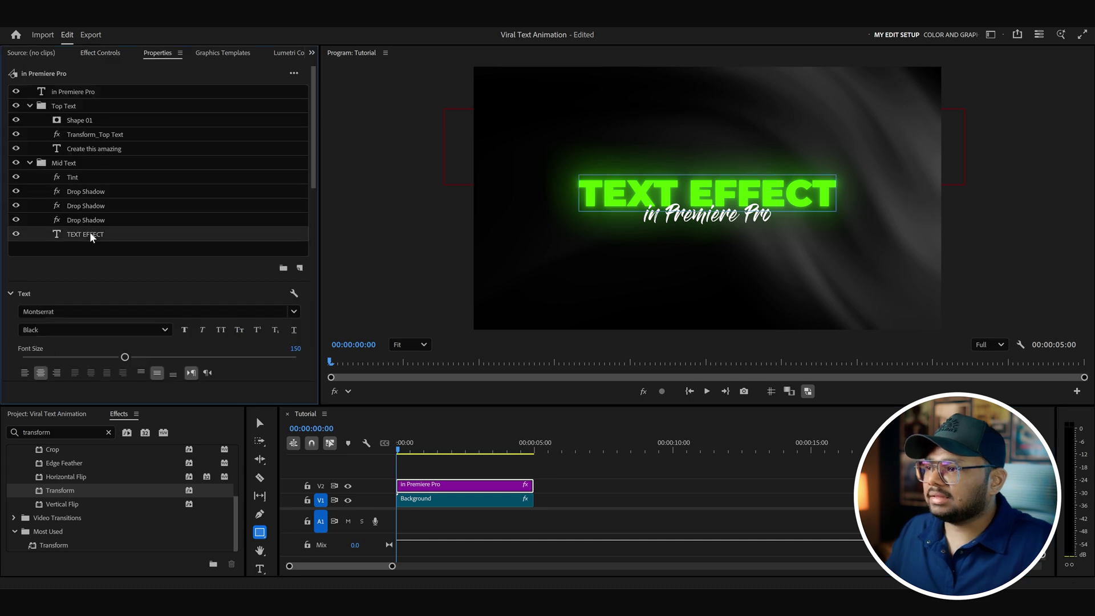
left_click(423, 487)
key("Right")
key("Right")
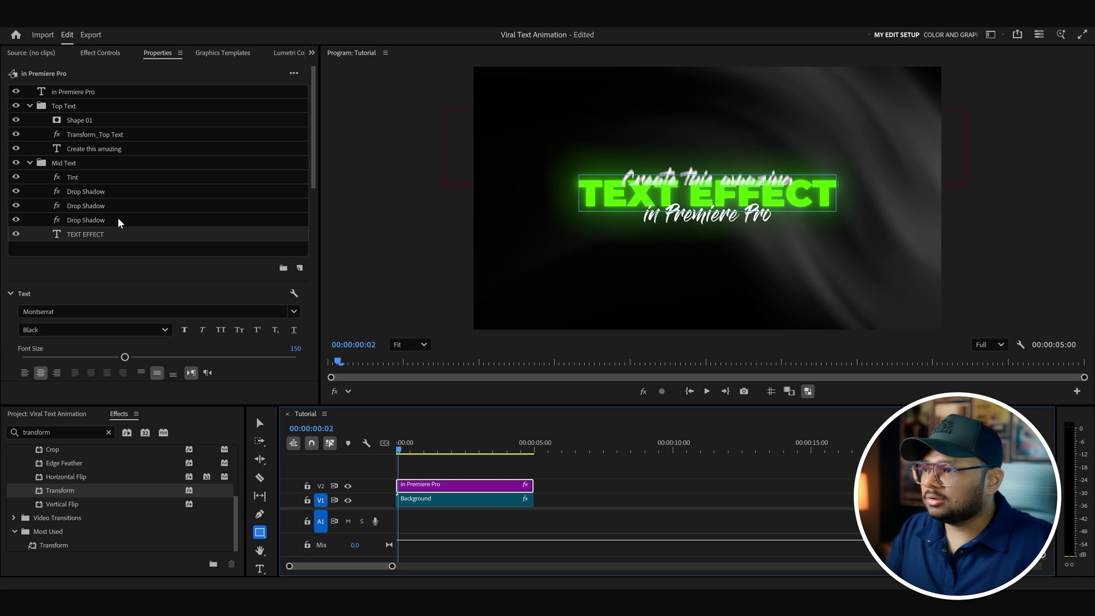
scroll(217, 337, "down", 5)
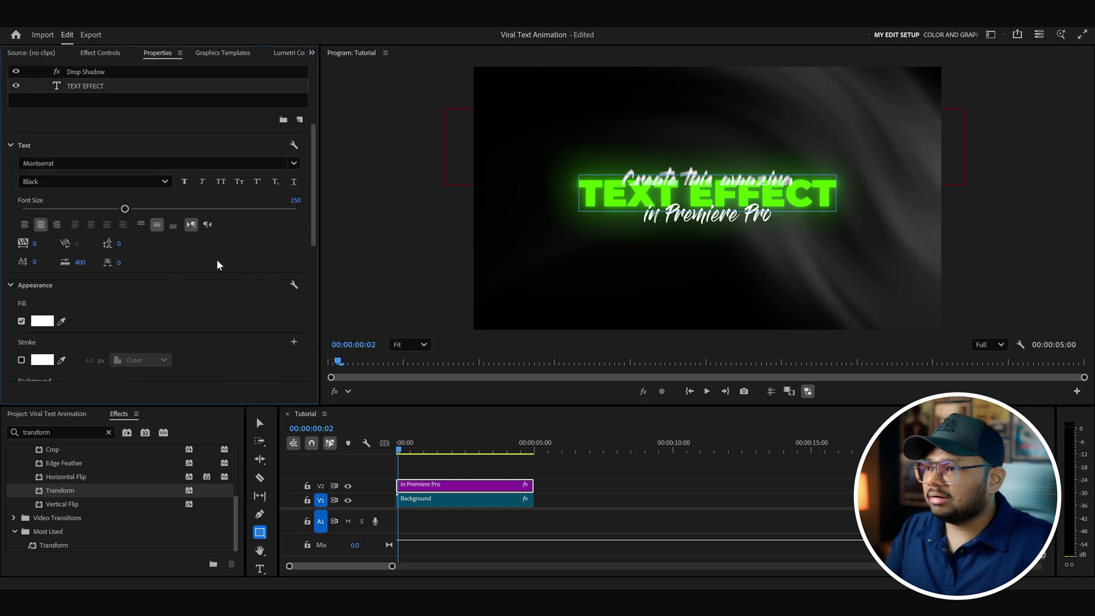
scroll(217, 264, "down", 12)
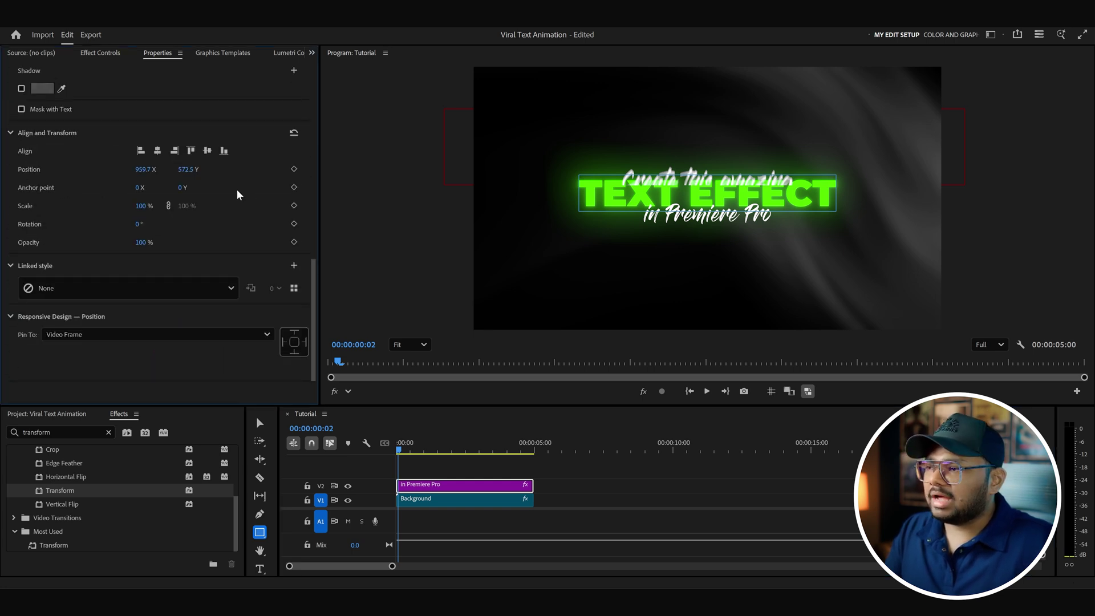
key("ctrl+s")
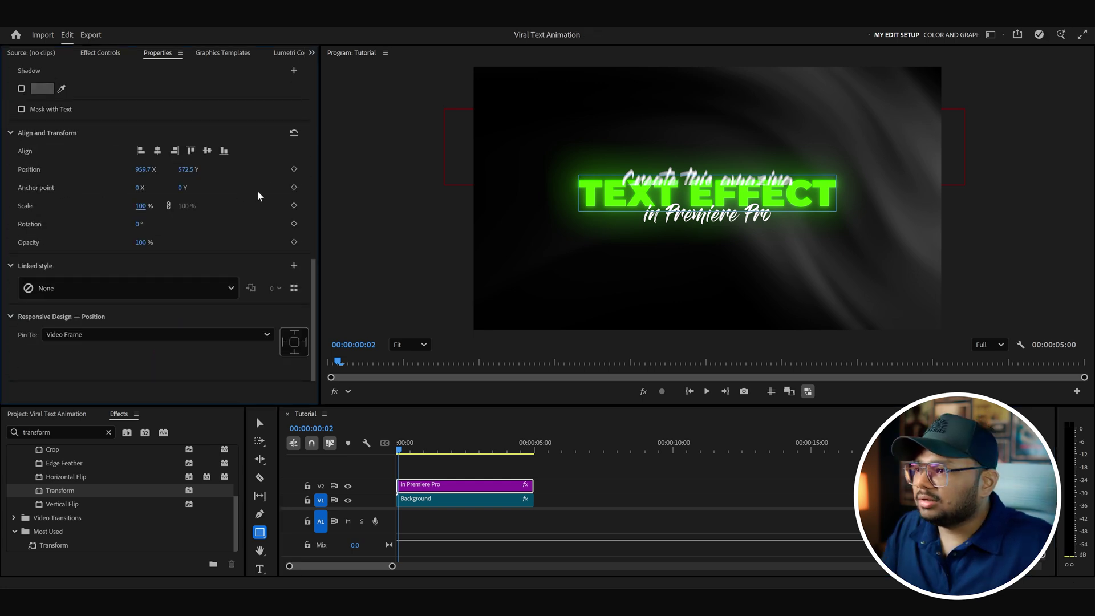
left_click(294, 168)
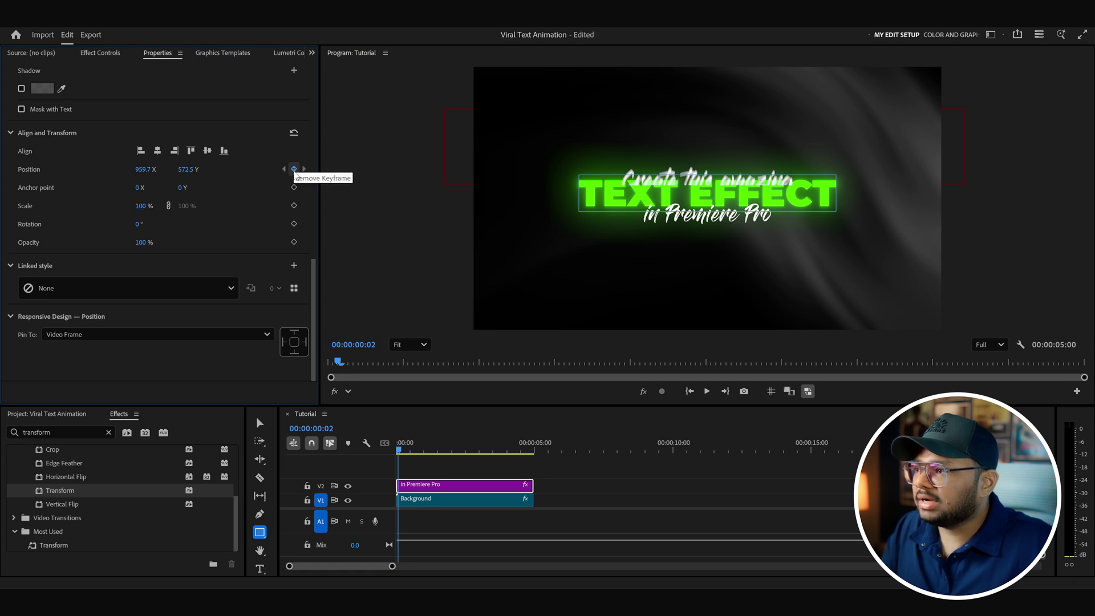
left_click(294, 242)
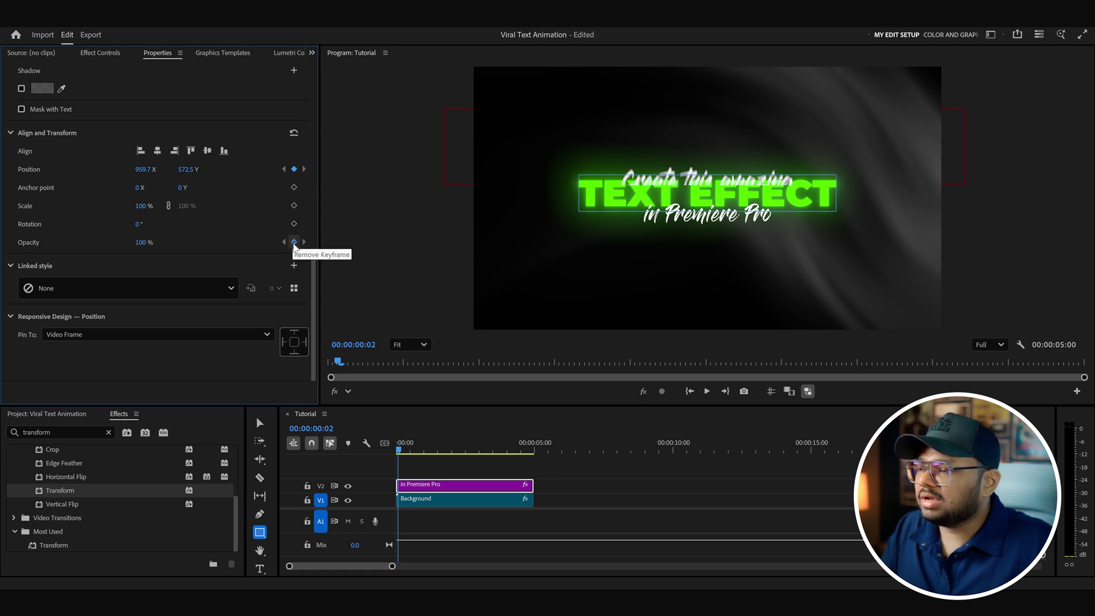
Add matching Opacity and Position keyframes to the TEXT EFFECT text layer at frame 9
left_click(107, 55)
scroll(111, 152, "up", 4)
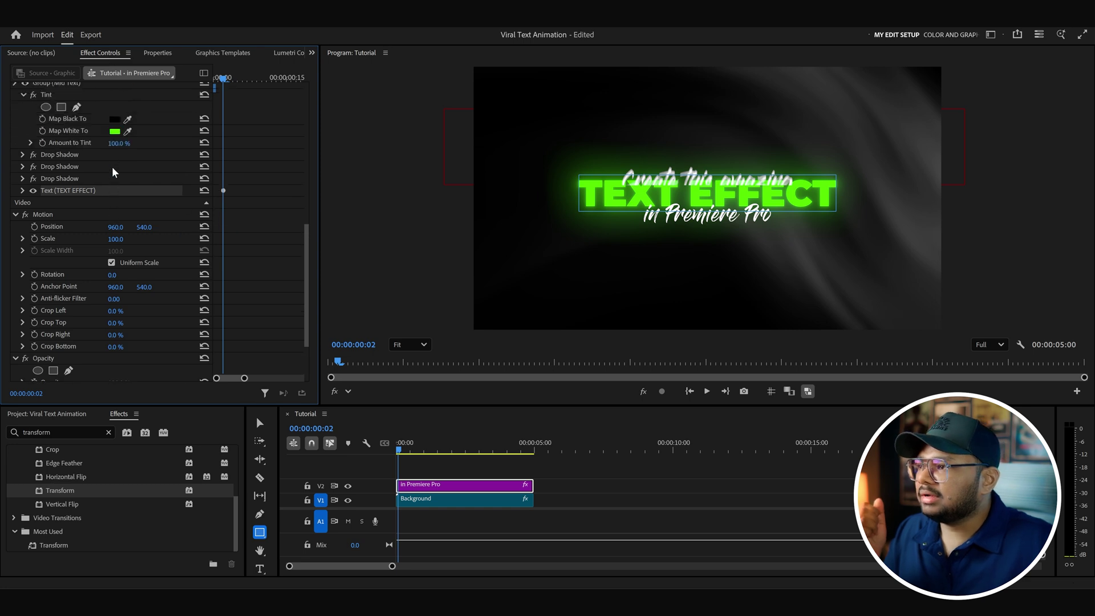
left_click(22, 268)
scroll(231, 276, "down", 4)
scroll(230, 273, "down", 10)
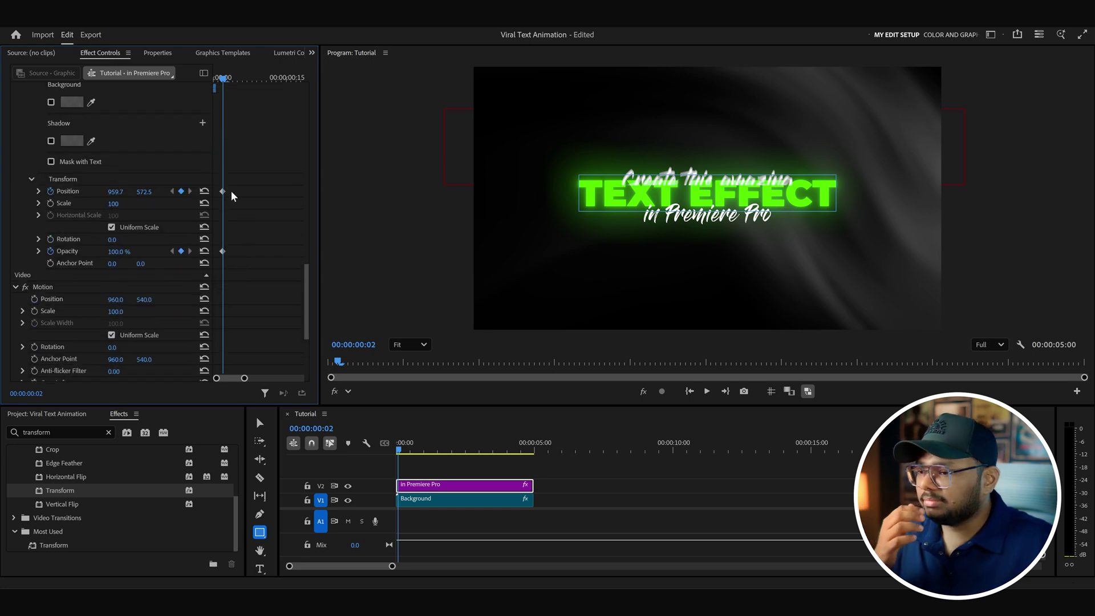
key("Right")
key("Right")
key("Right")
key("Right")
key("Right")
key("Right")
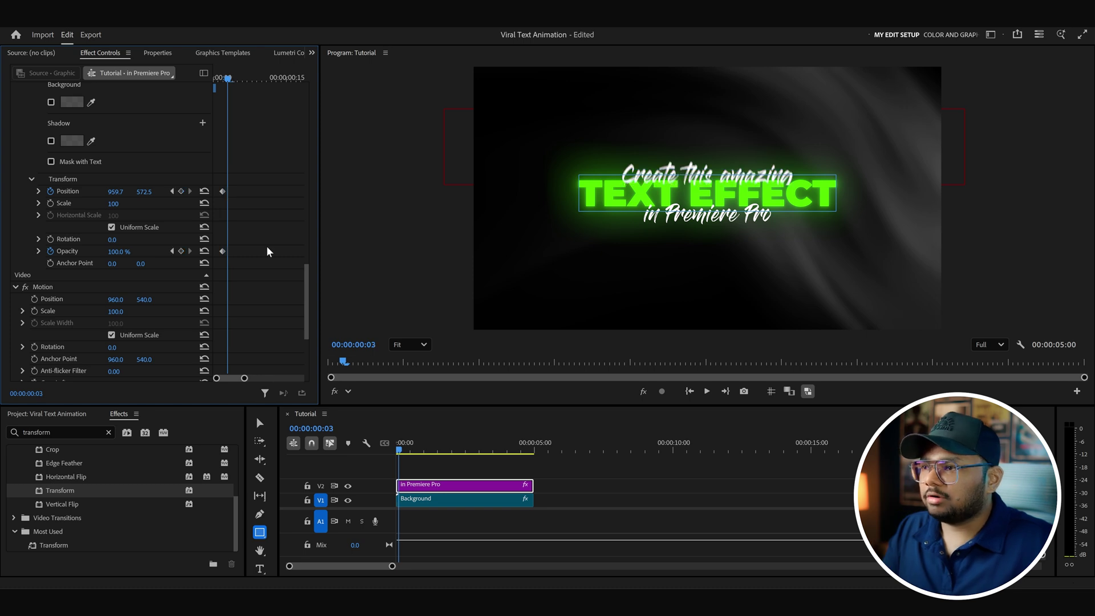
key("Right")
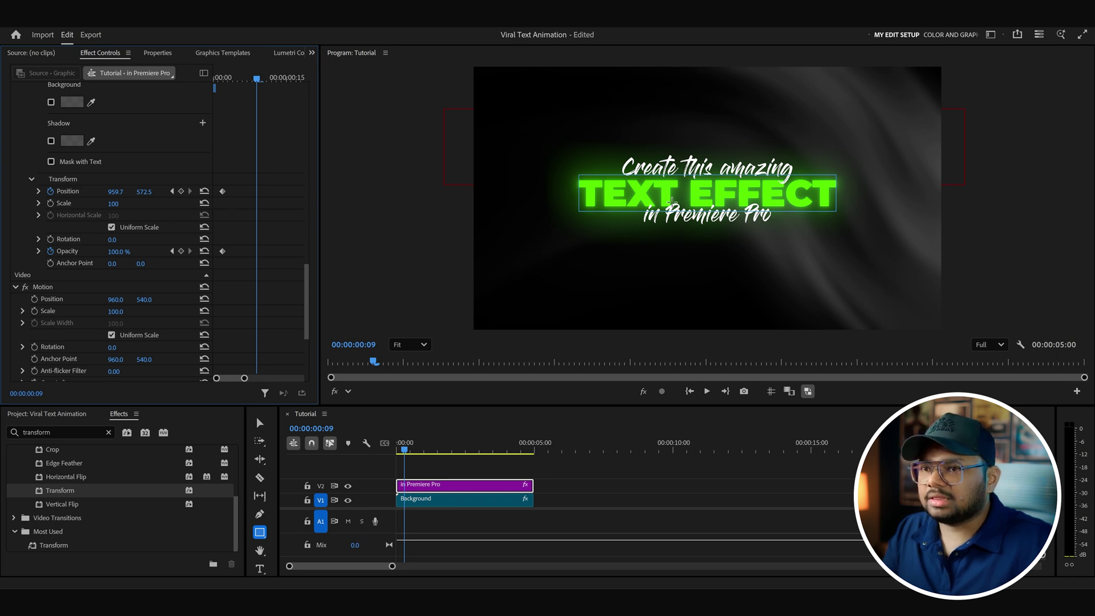
left_click(181, 251)
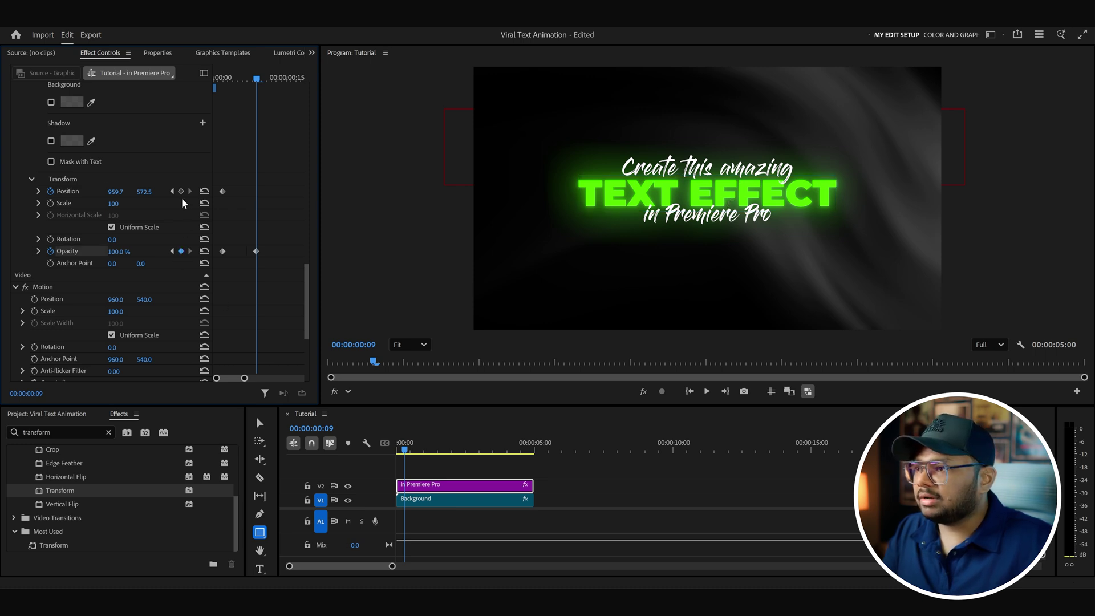
left_click(181, 191)
At the TEXT EFFECT layer's frame 2 keyframes, set Position Y to 690.5 and Opacity to 0%
left_click(172, 251)
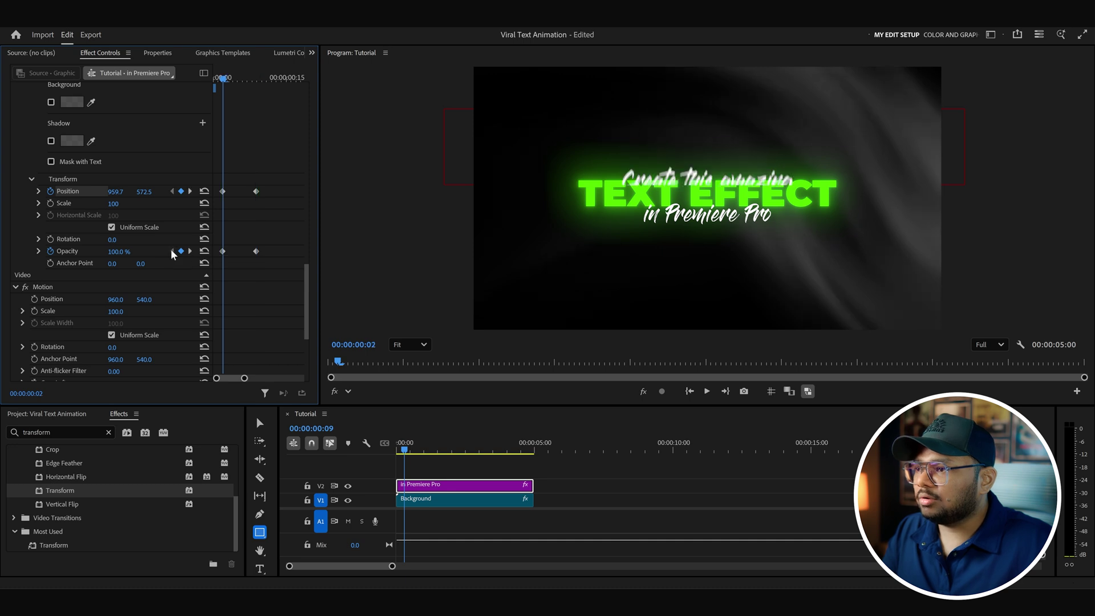
left_click(143, 192)
type("690.5")
key("Return")
left_click(119, 251)
type("0")
key("Return")
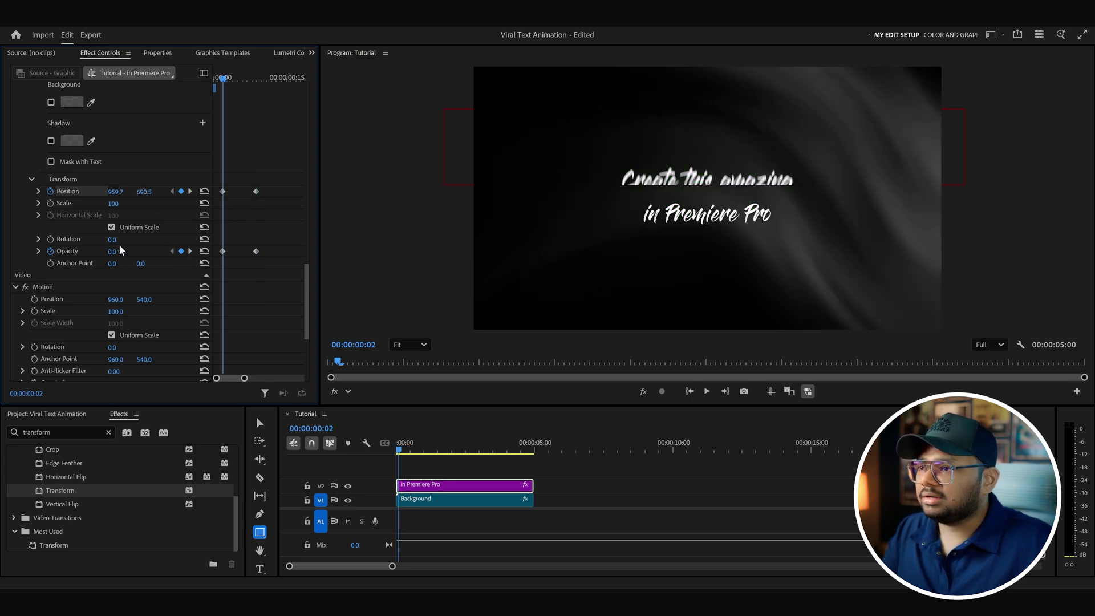
Ease the TEXT EFFECT Position keyframes and shape their velocity graph into a sharp early peak with a gradual slowdown
left_click(38, 192)
left_click(255, 190)
left_click_drag(224, 214, 222, 232)
Apply Ease In to the ending TEXT EFFECT Opacity keyframe and Ease Out to the starting one, and play back the animation
left_click(261, 249)
right_click(257, 282)
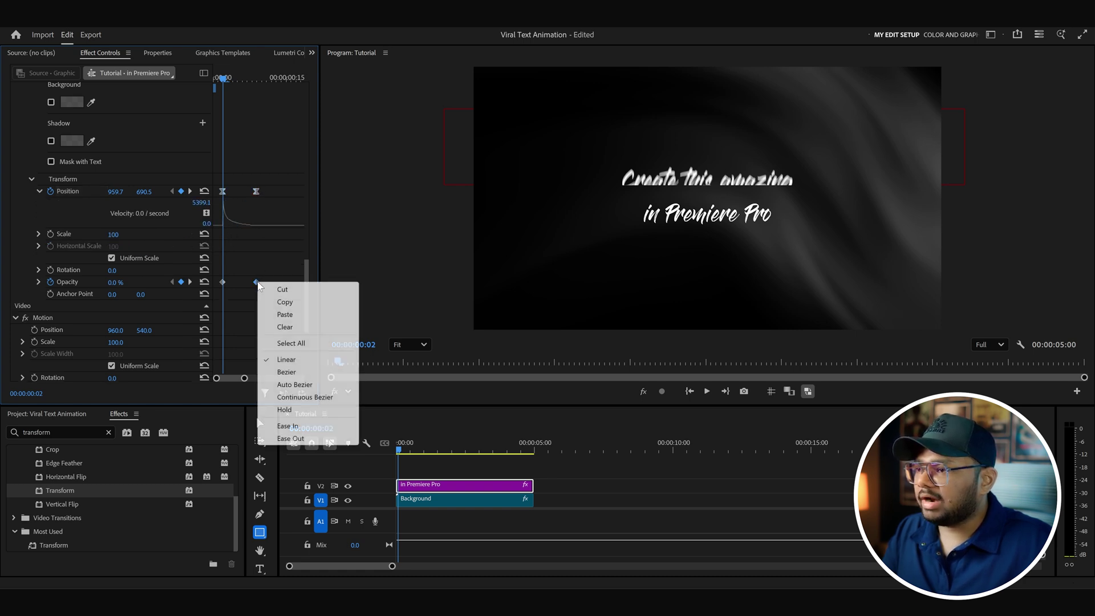
left_click(298, 427)
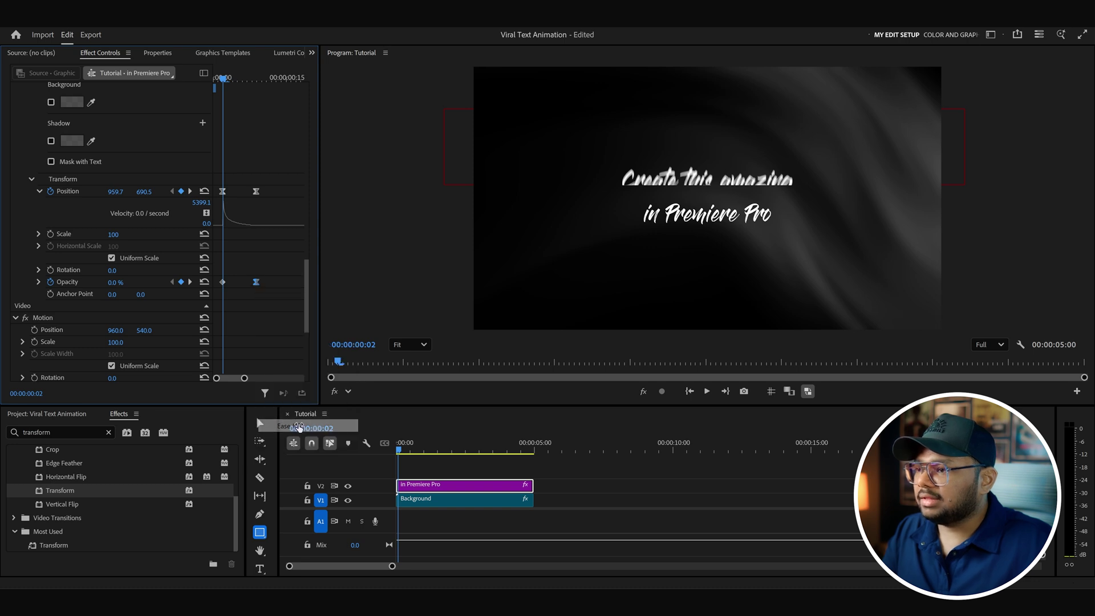
right_click(221, 282)
left_click(254, 440)
key("space")
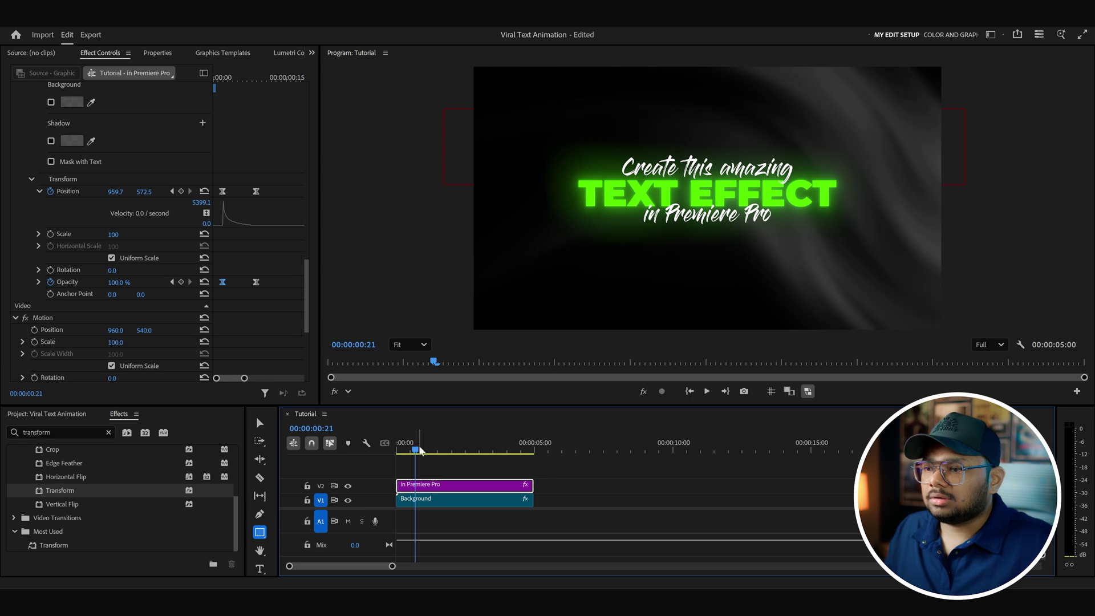
key("space")
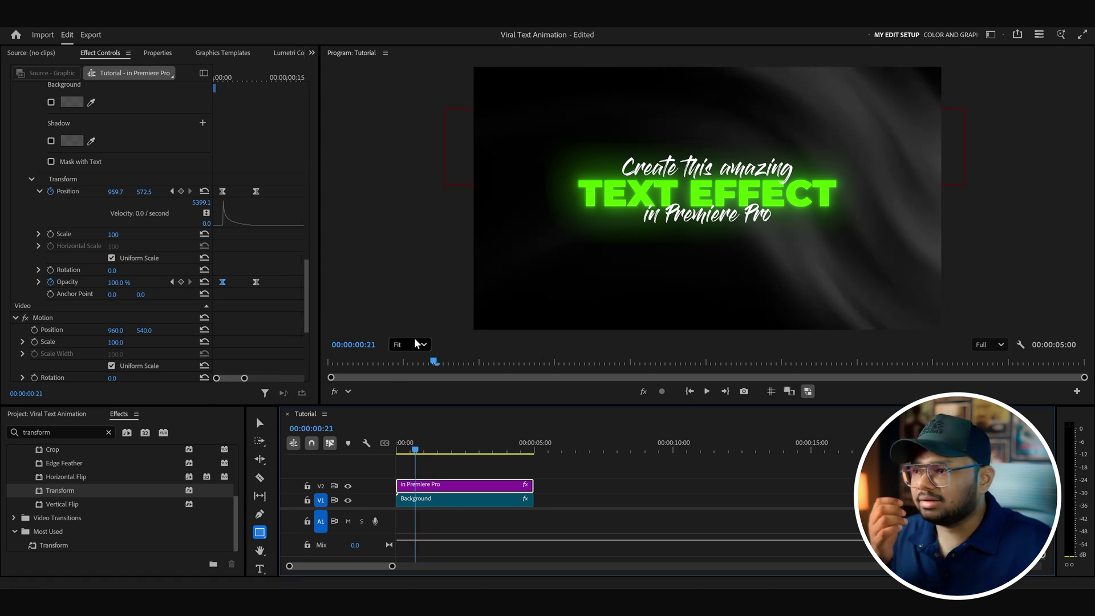
key("Right")
key("Right")
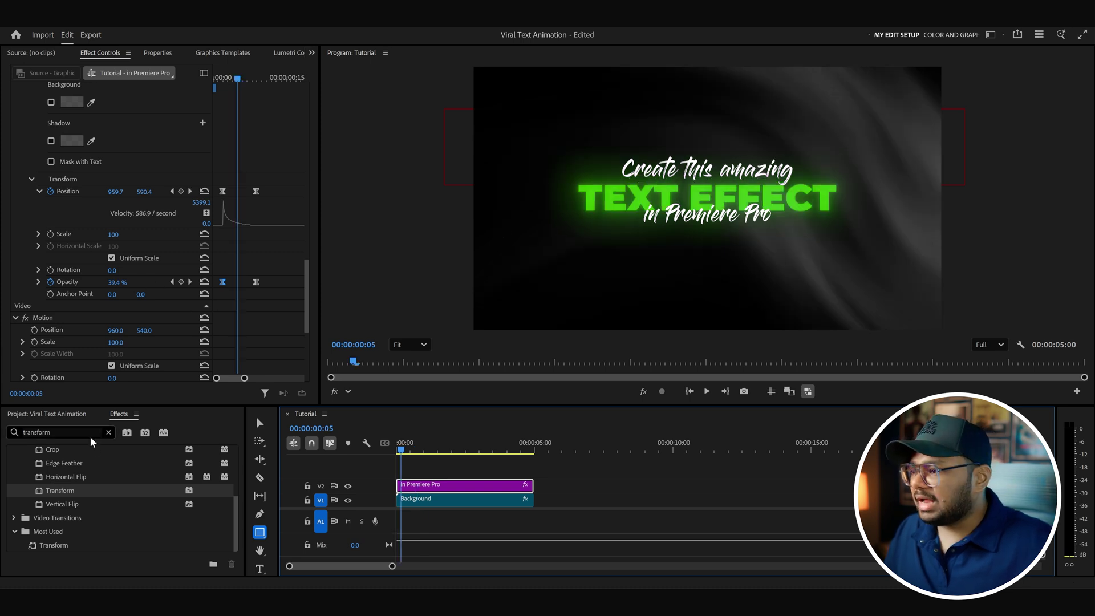
Find the Directional Blur effect and add it to the Mid Text group above Tint
left_click(11, 431)
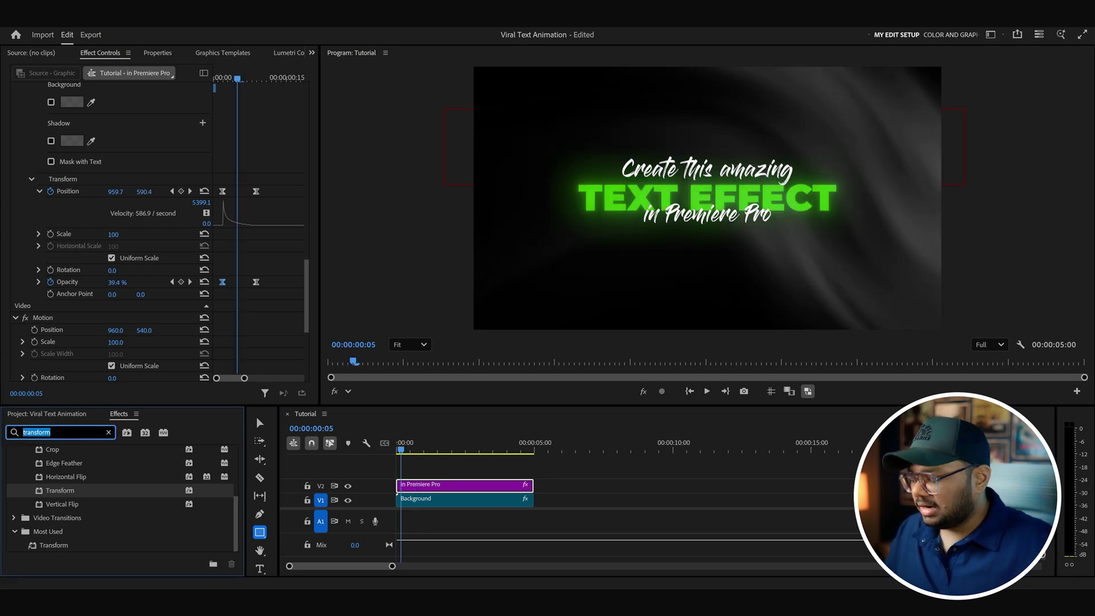
type("directional blur")
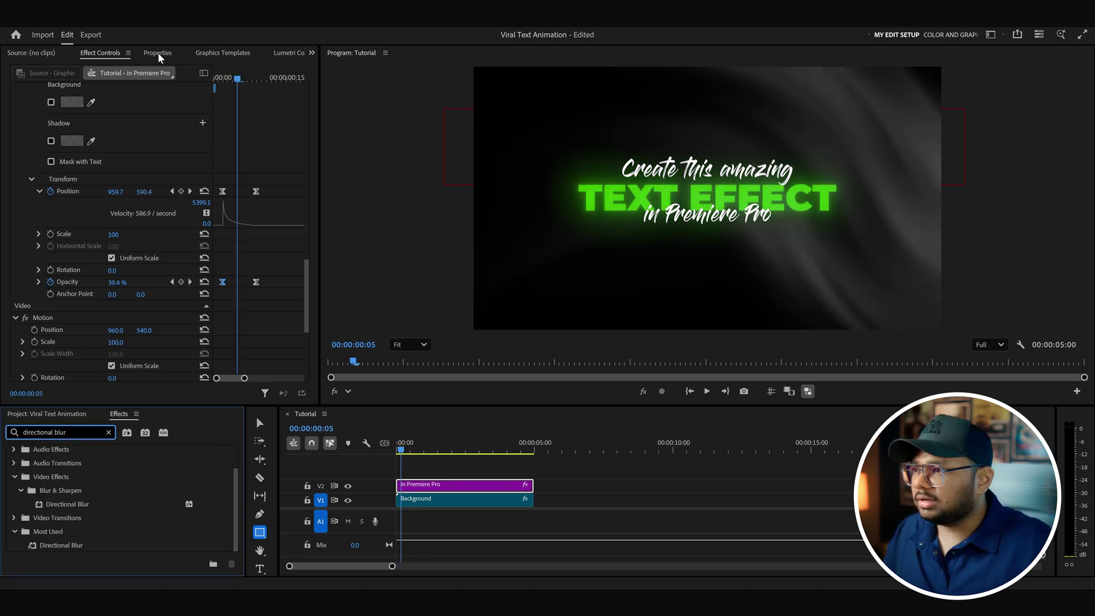
left_click(159, 53)
left_click_drag(70, 504, 97, 175)
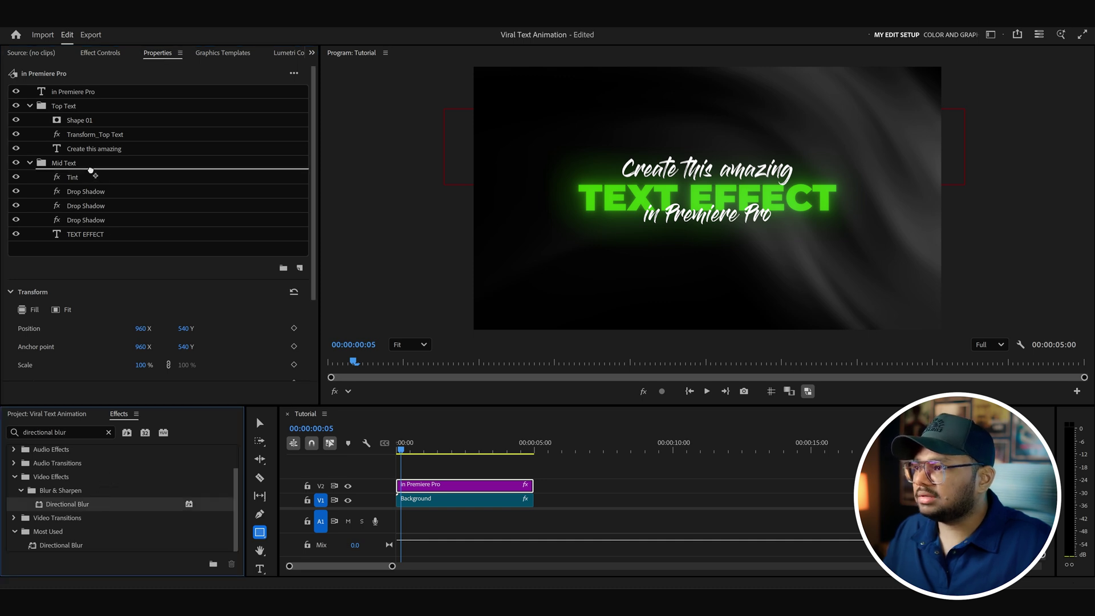
Enable Blur Length keyframing for the Mid Text Directional Blur and add a keyframe at frame 9
left_click(94, 54)
scroll(258, 181, "up", 3)
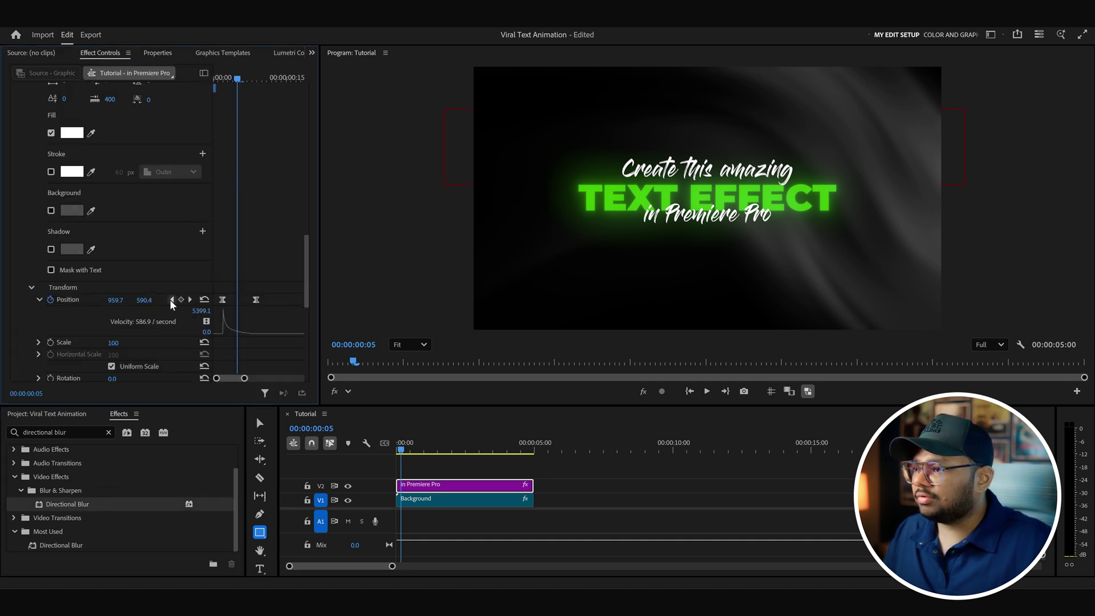
left_click(171, 299)
scroll(143, 262, "up", 12)
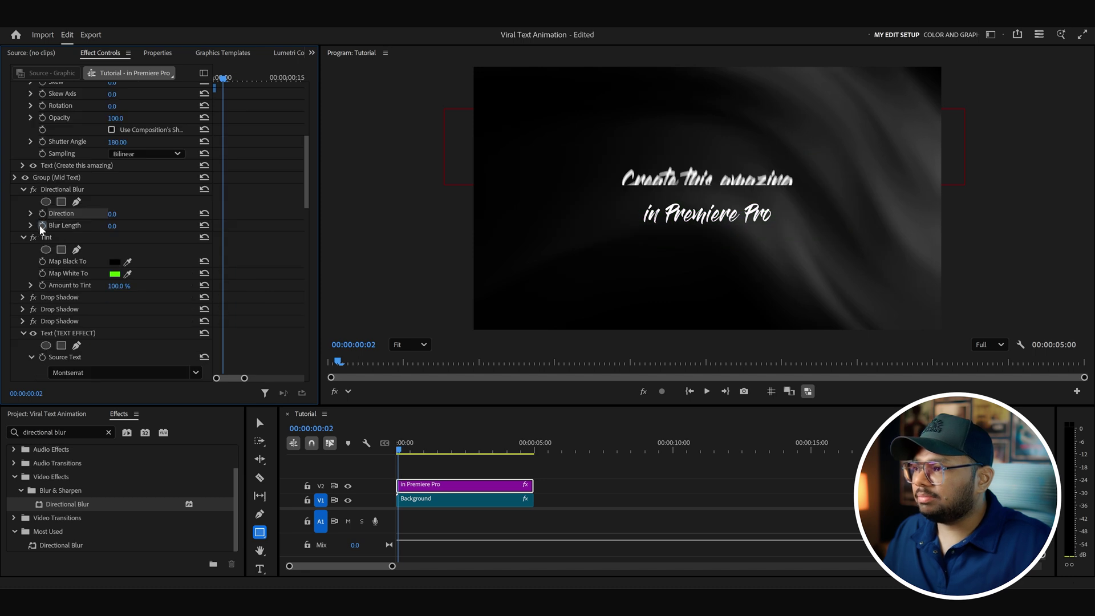
scroll(235, 248, "down", 10)
left_click(190, 151)
scroll(224, 180, "up", 8)
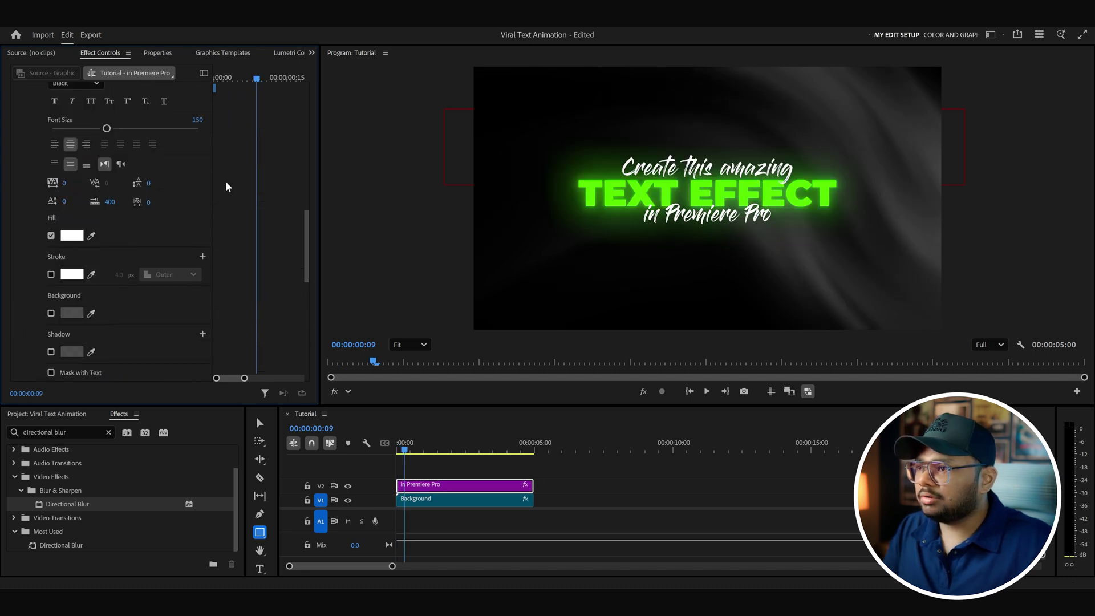
left_click(181, 145)
Set the Directional Blur's Blur Length to 35 at frame 5
left_click_drag(255, 78, 237, 79)
left_click(112, 146)
type("35")
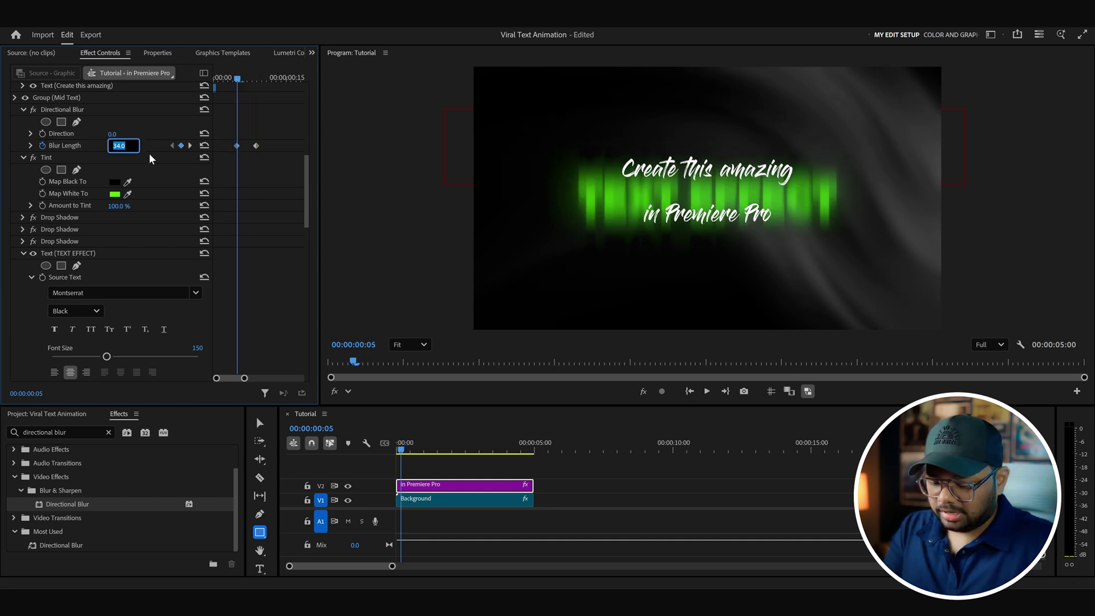
key("Return")
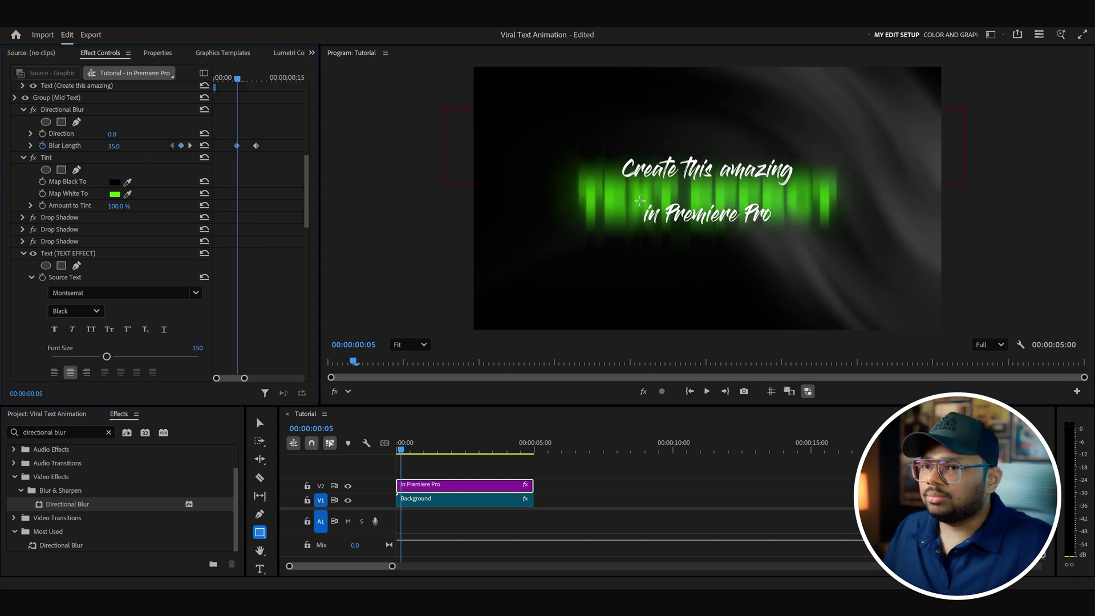
Show only keyframed properties and align the first Blur Length keyframe with the TEXT EFFECT Position keyframe at frame 2
left_click(265, 393)
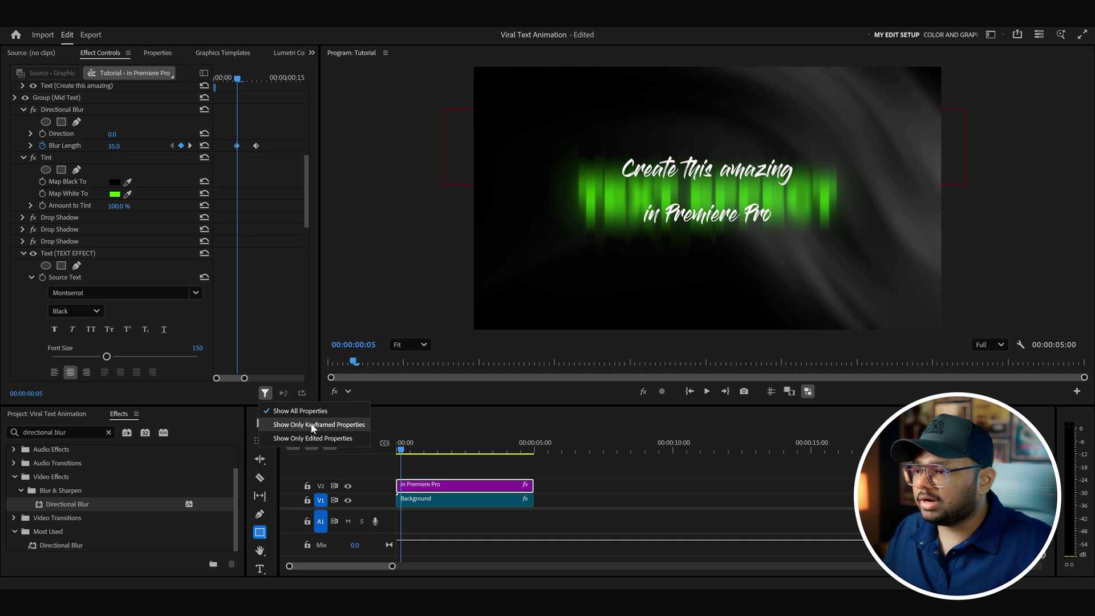
left_click(317, 425)
left_click(266, 393)
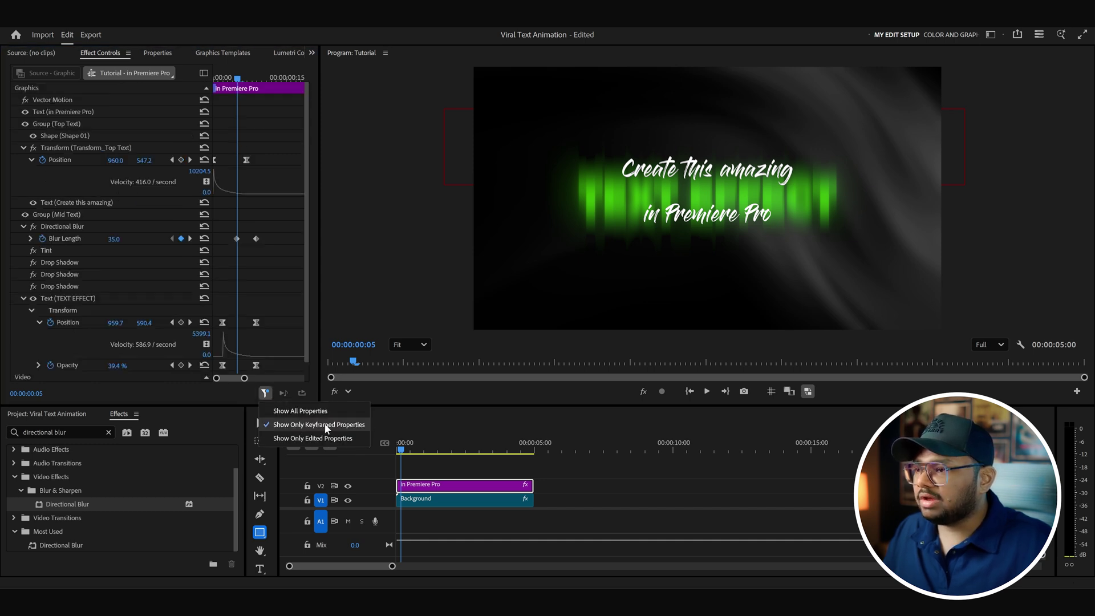
left_click(301, 410)
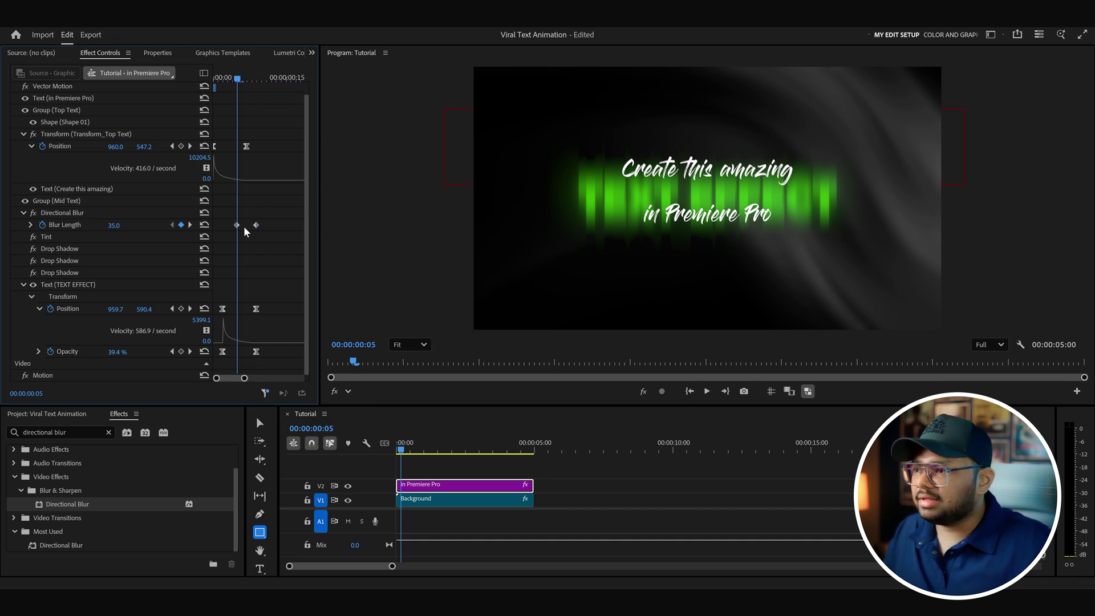
left_click_drag(237, 224, 224, 224)
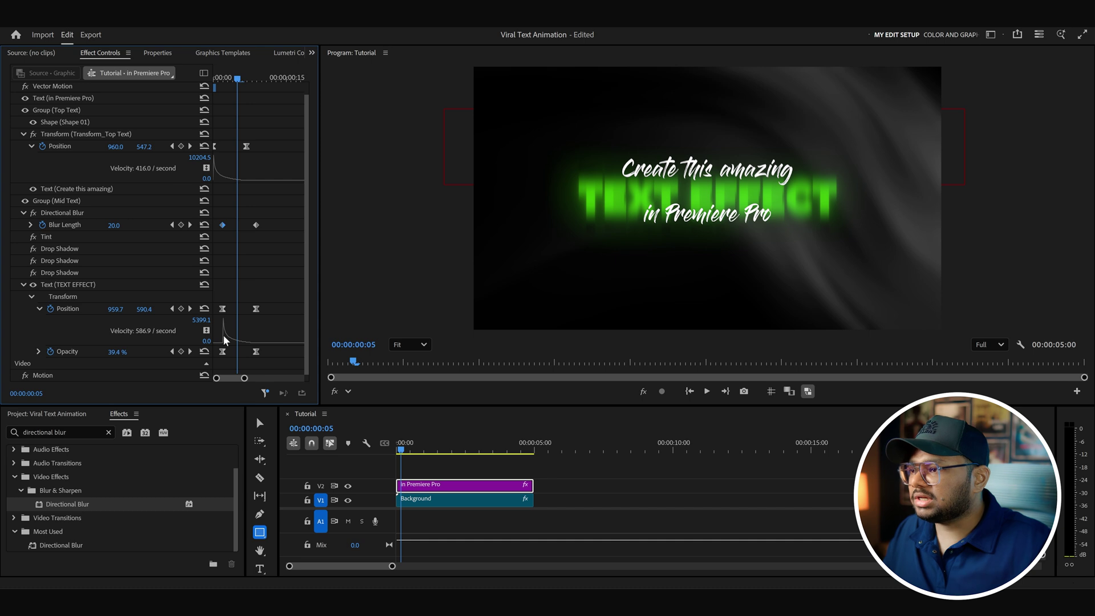
Apply Ease Out to the starting Blur Length keyframe and Ease In to the ending one
right_click(223, 225)
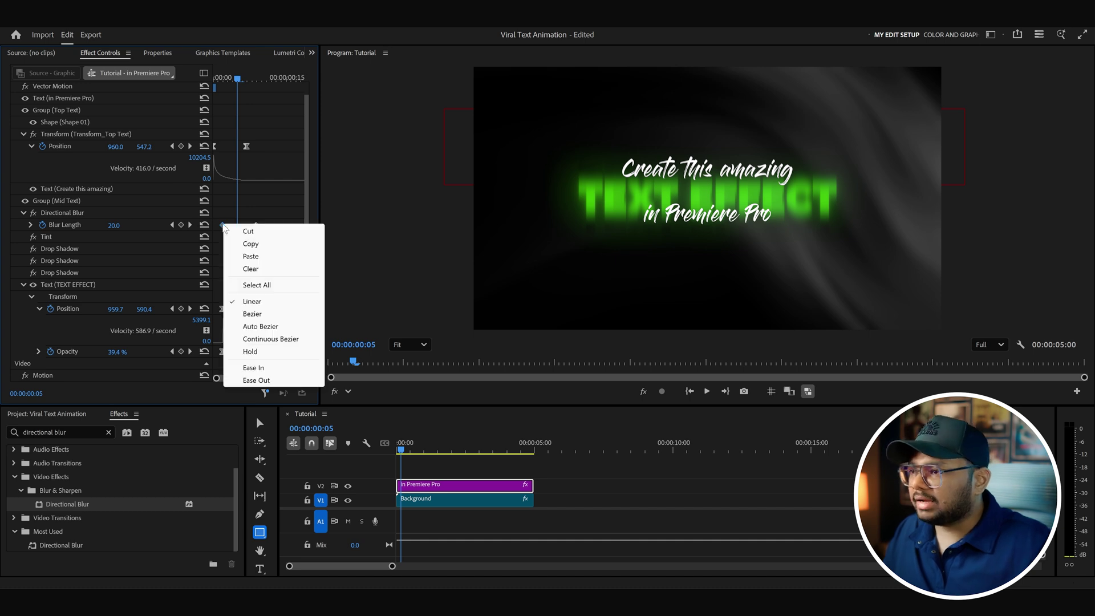
left_click(264, 382)
right_click(256, 224)
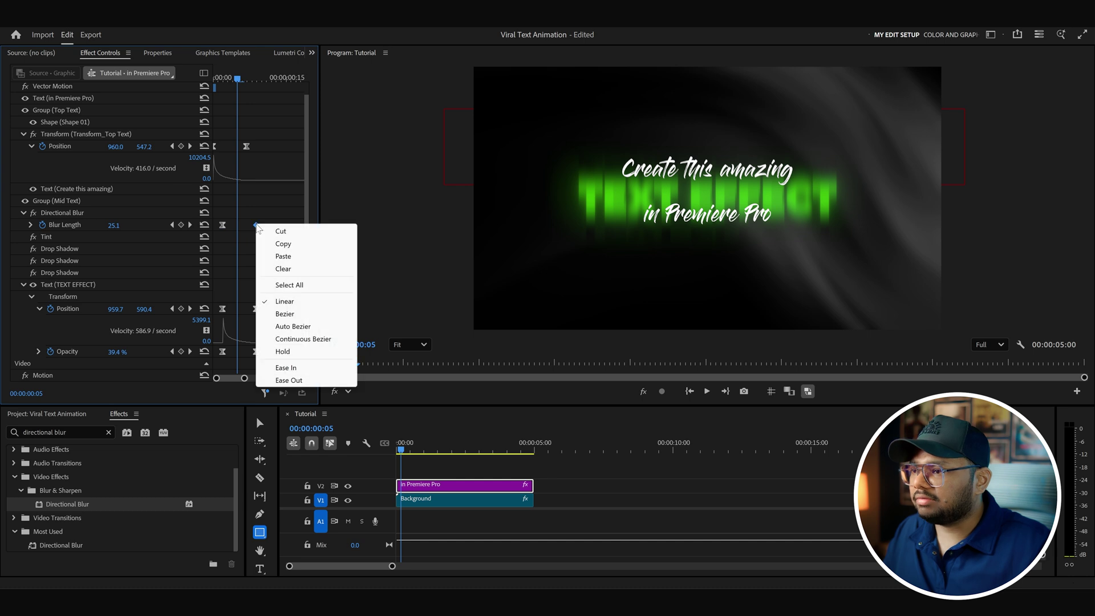
left_click(302, 366)
Set the starting Blur Length keyframe at frame 2 to 15 and return to the start of the sequence
left_click_drag(406, 446, 402, 446)
left_click(171, 225)
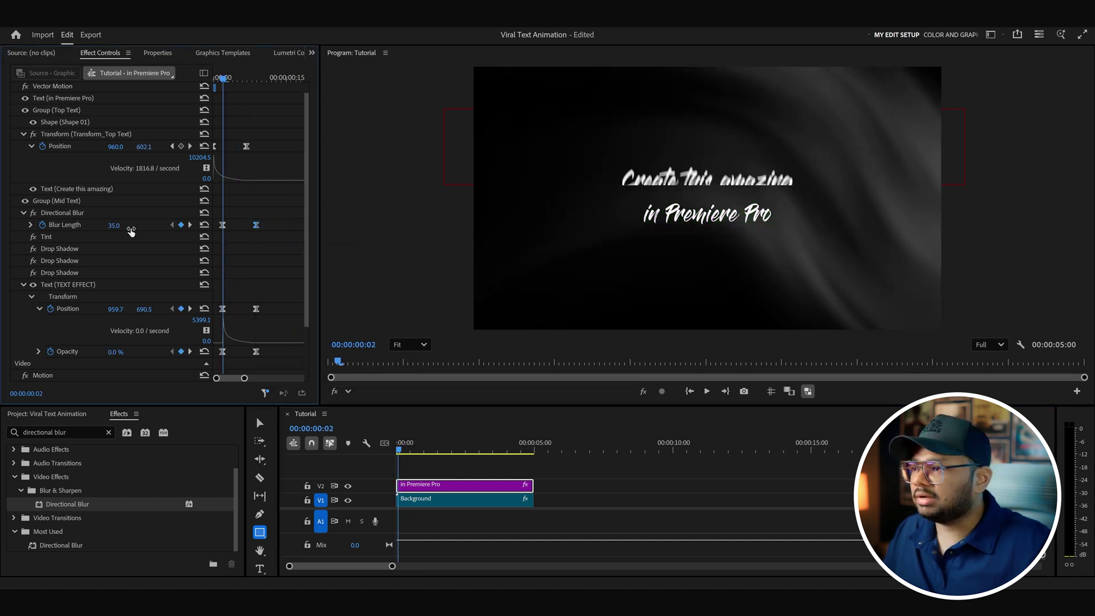
left_click(120, 225)
type("15")
key("Return")
key("Home")
left_click_drag(399, 450, 391, 452)
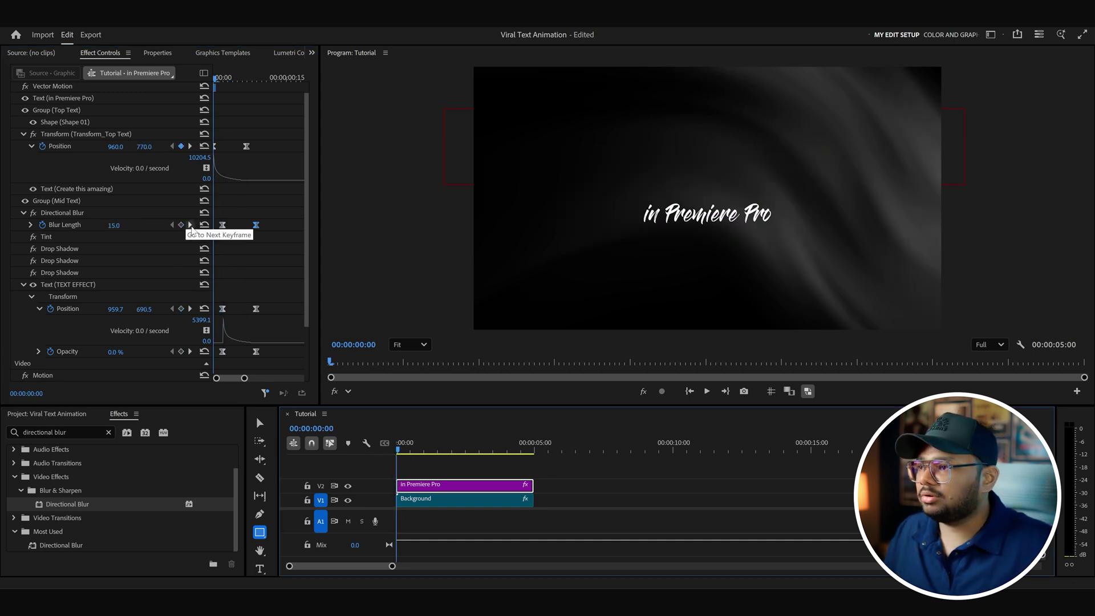
Set the starting Blur Length keyframe at frame 2 to 10 and play back the animation from the start
left_click(190, 225)
left_click(114, 225)
type("10")
key("Return")
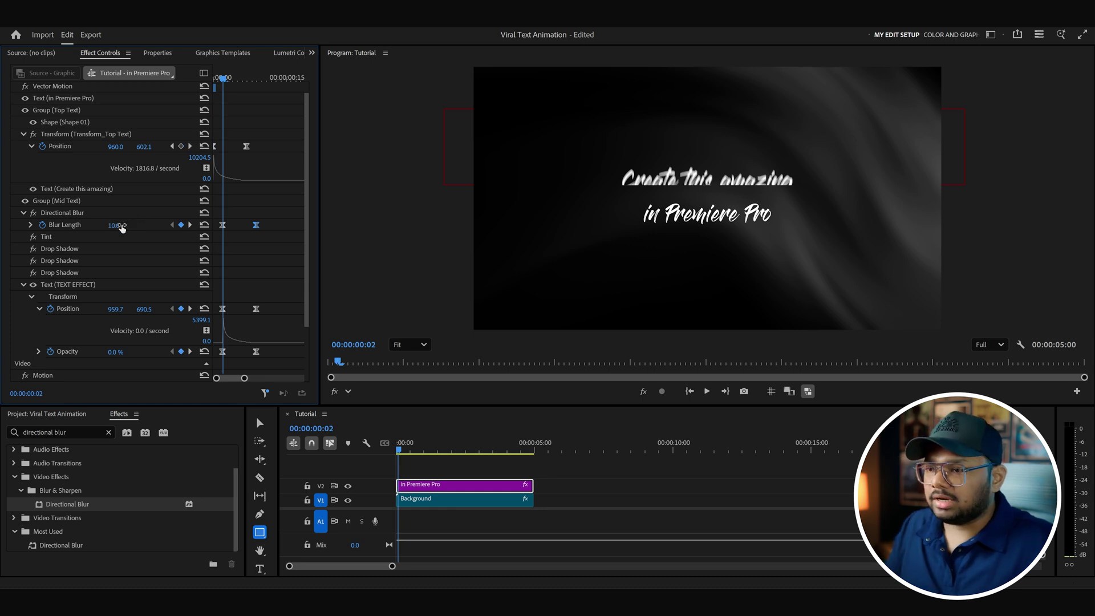
key("Home")
key("space")
left_click_drag(418, 449, 361, 447)
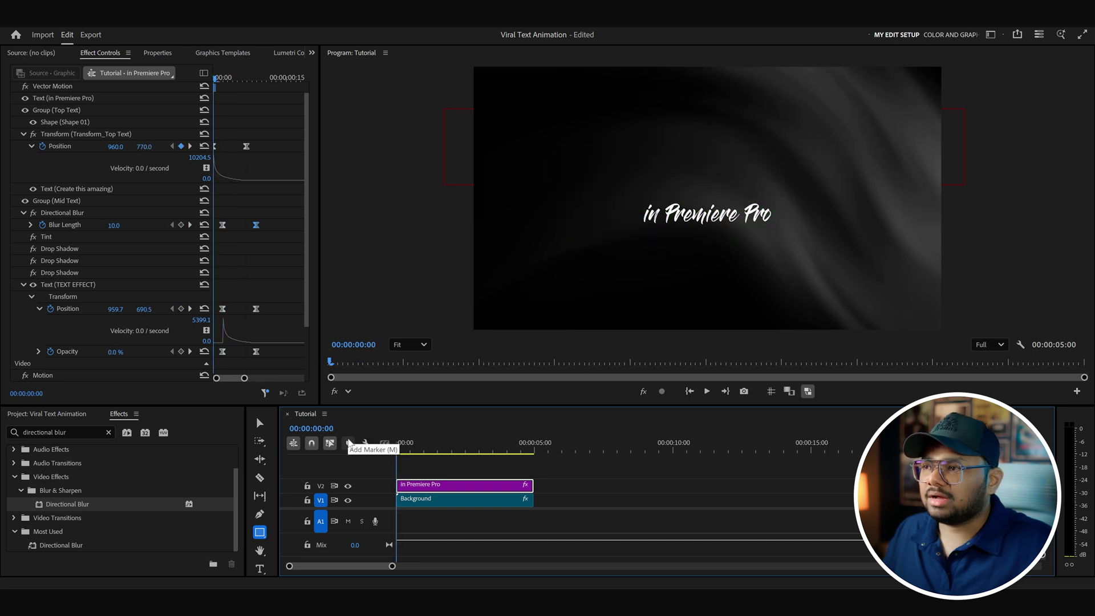
key("space")
key("space")
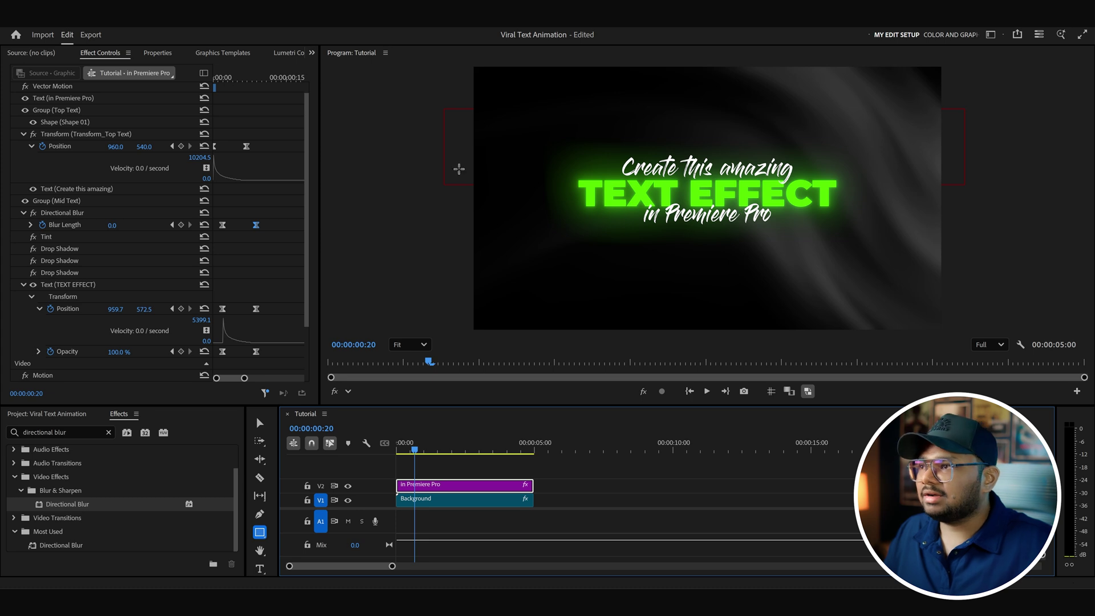
Group the "in Premiere Pro" text layer as "Bottom Text" and place the Top Text group above it
left_click(159, 53)
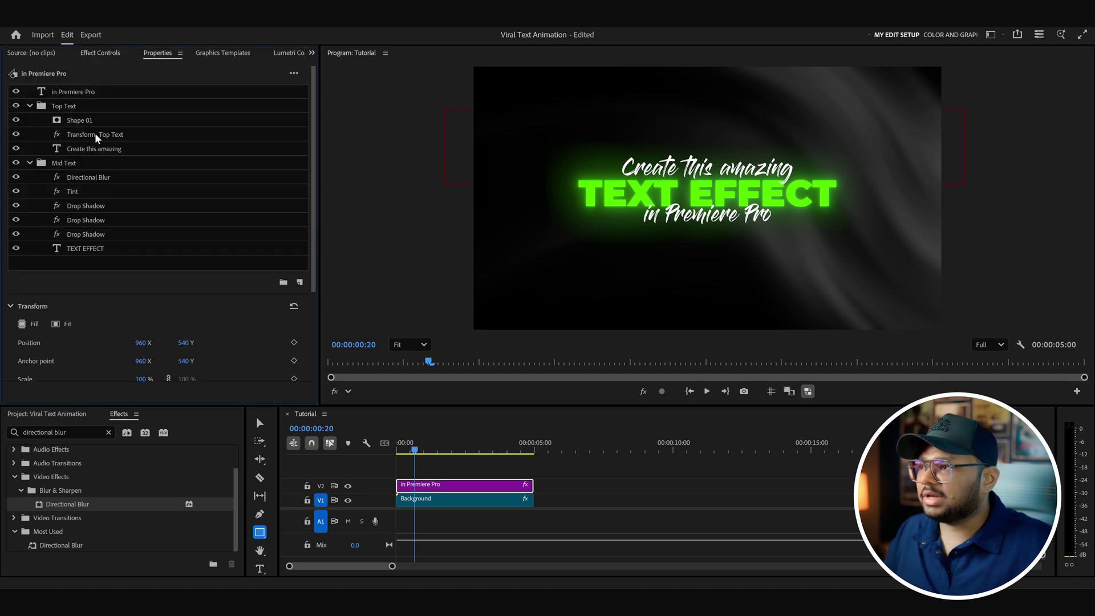
left_click(63, 93)
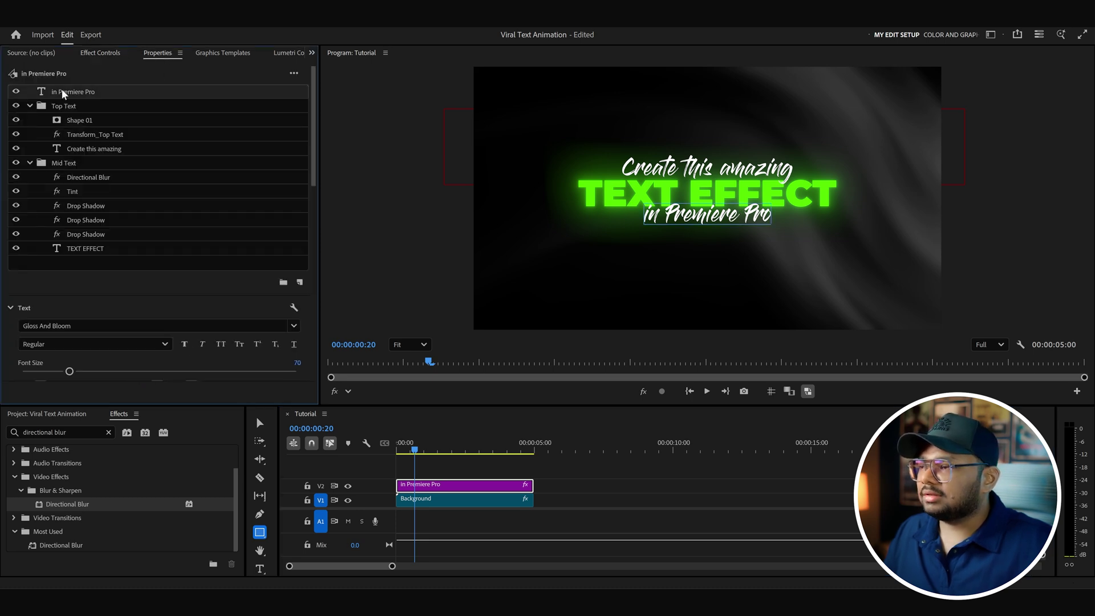
left_click(283, 281)
double_click(68, 92)
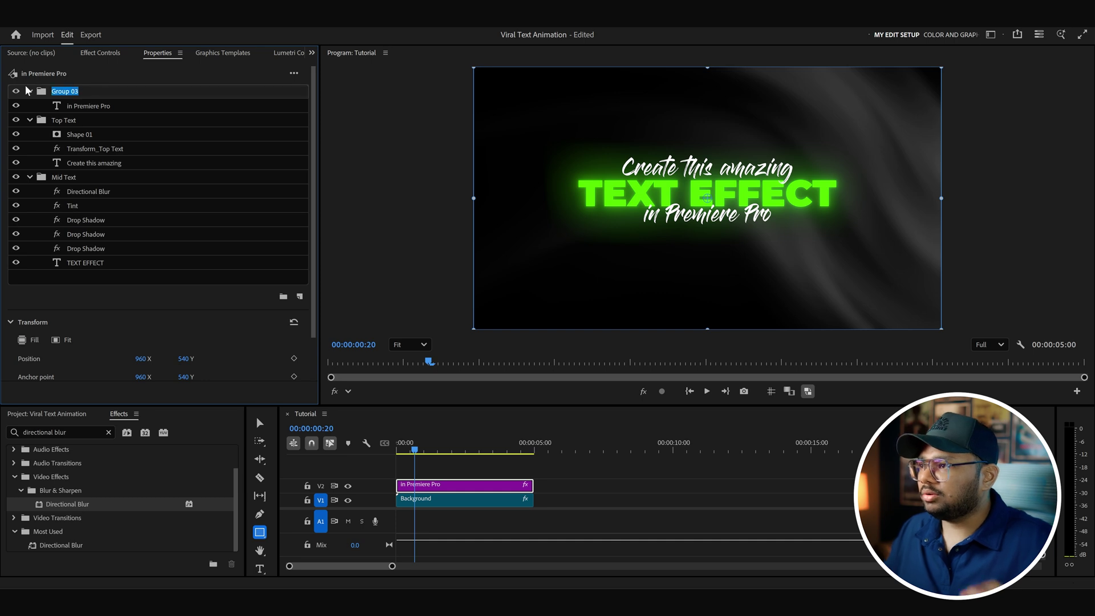
type("Bottom Text")
key("Return")
left_click_drag(73, 121, 88, 87)
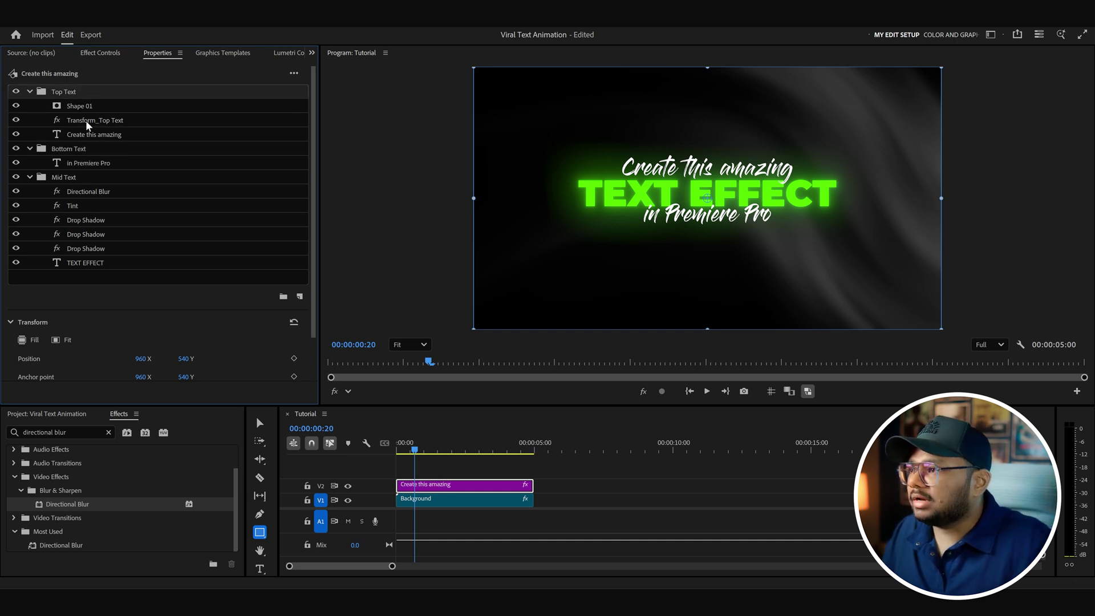
Draw a wide rectangle behind the "in Premiere Pro" line, extending past both sides of the frame
left_click(90, 153)
left_click(259, 533)
left_click_drag(447, 197, 971, 256)
left_click_drag(64, 92, 117, 184)
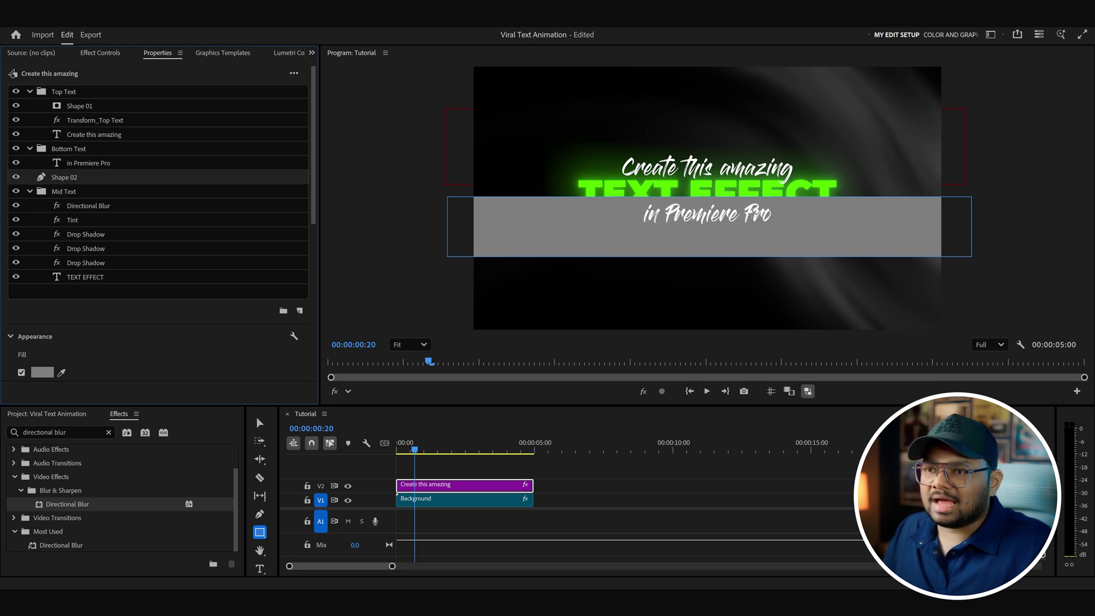
Raise the new rectangle's bottom edge to just below the "in Premiere Pro" line
left_click(835, 223)
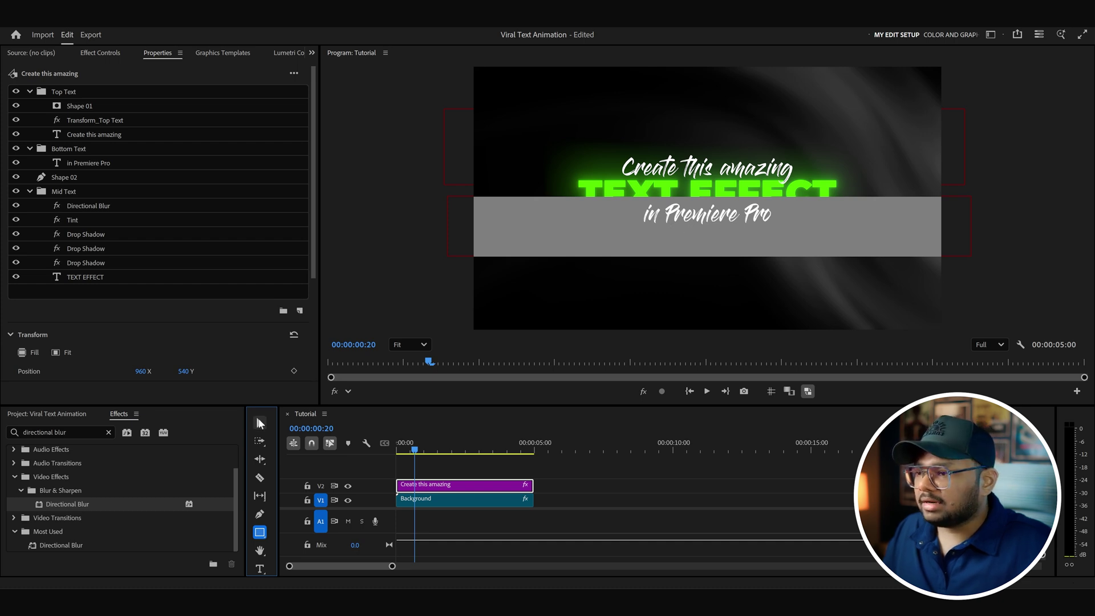
key("v")
left_click(884, 242)
left_click_drag(964, 256, 969, 225)
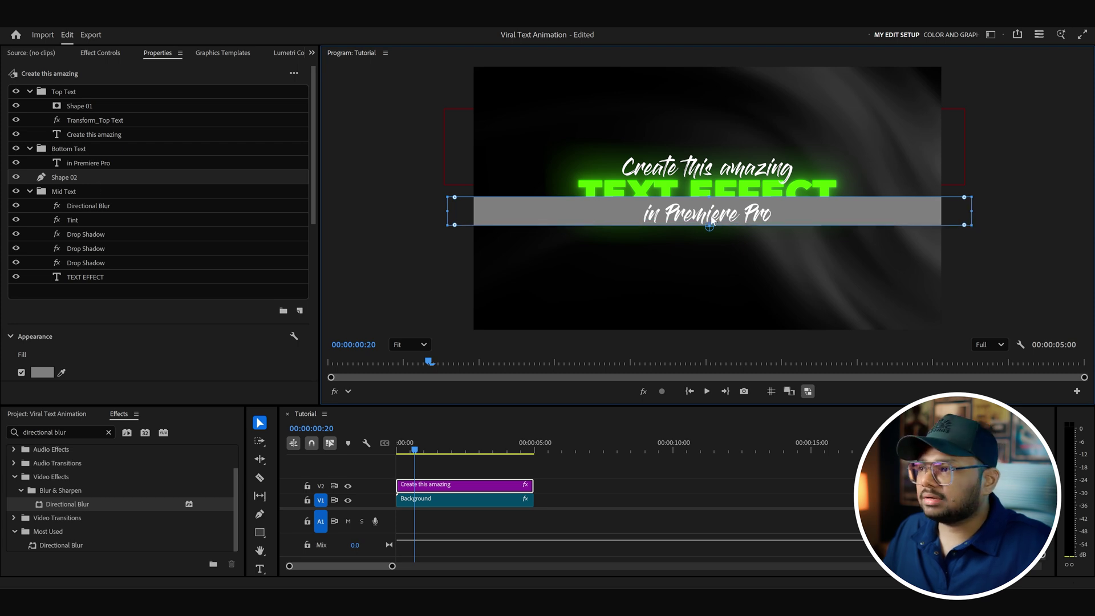
Move Shape 02 into the Bottom Text group above its text layer and enable Mask with Shape
left_click_drag(83, 180, 91, 166)
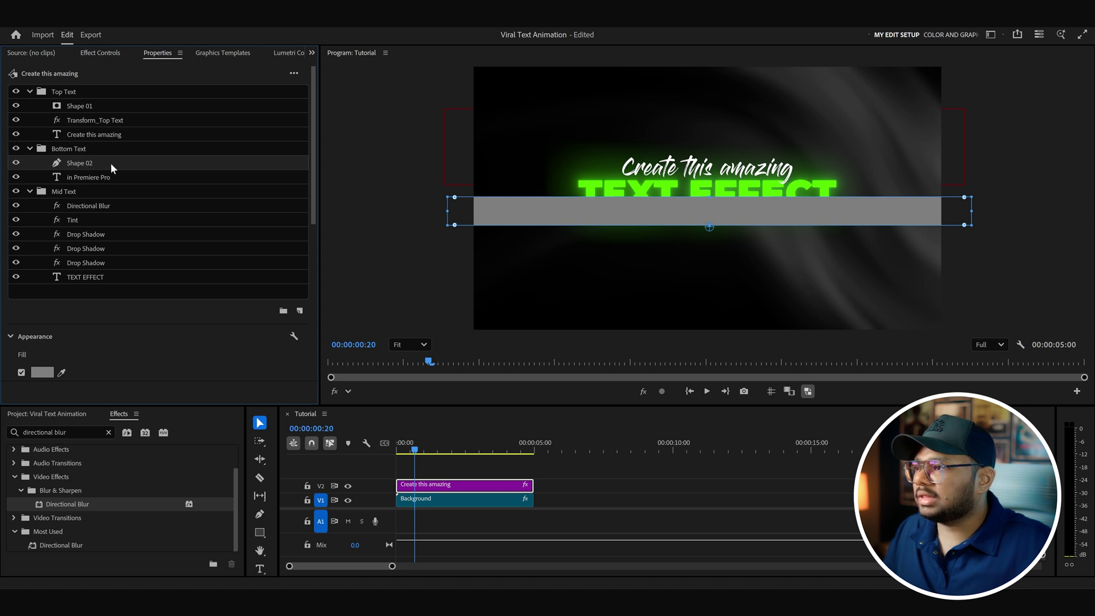
scroll(111, 194, "down", 4)
left_click(22, 288)
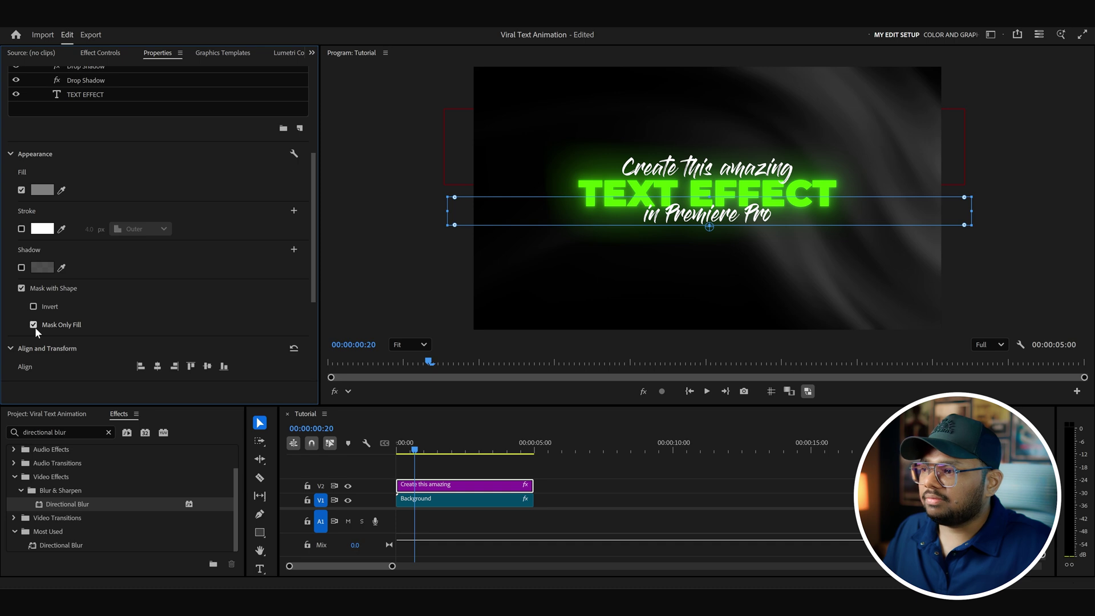
scroll(214, 218, "up", 4)
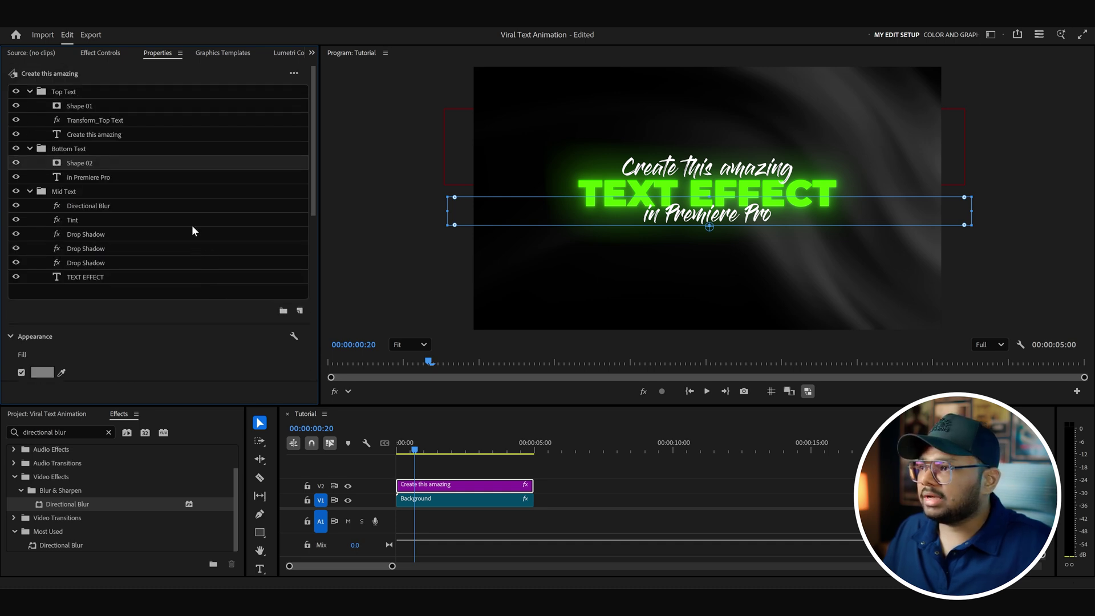
Add a Transform effect between Shape 02 and the "in Premiere Pro" text, and rename it "Transform_Bottom Text"
left_click(61, 432)
type("tra")
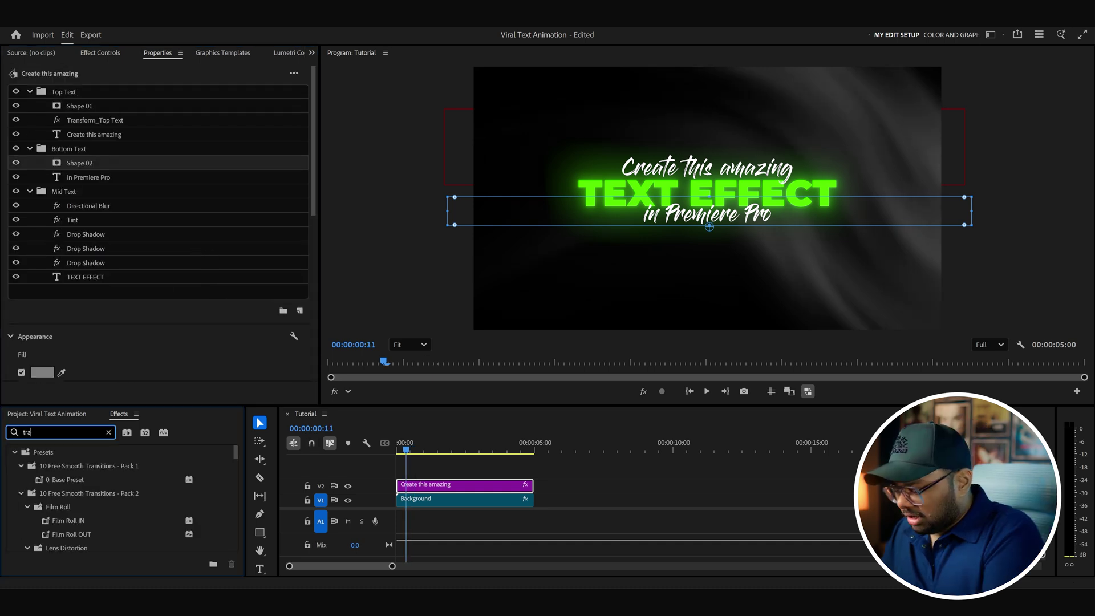
type("nsform")
left_click_drag(60, 498, 100, 176)
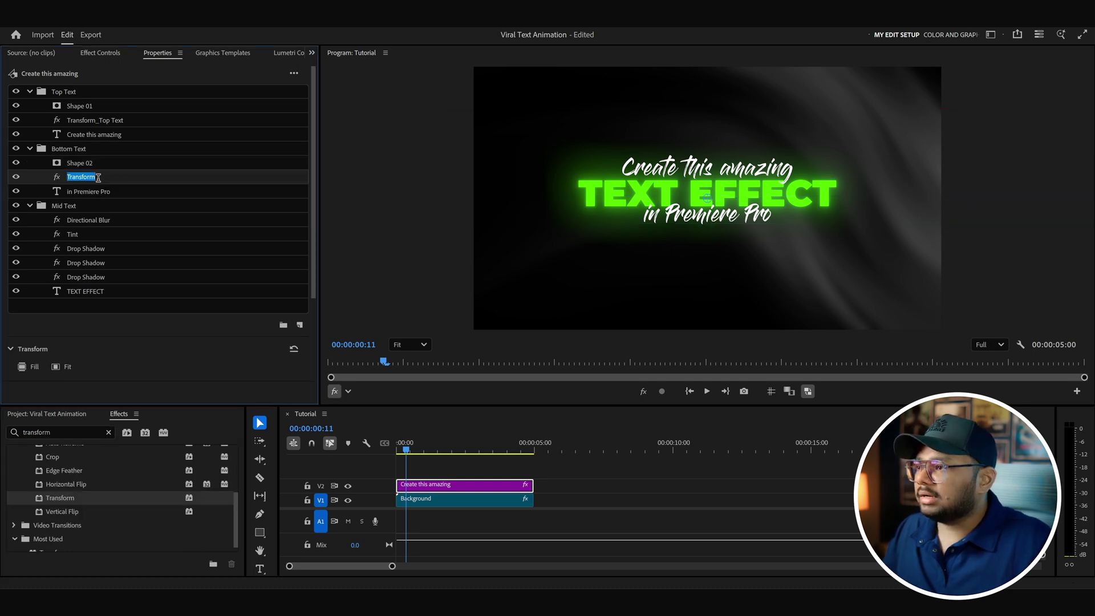
type("_Bottom Text")
key("Return")
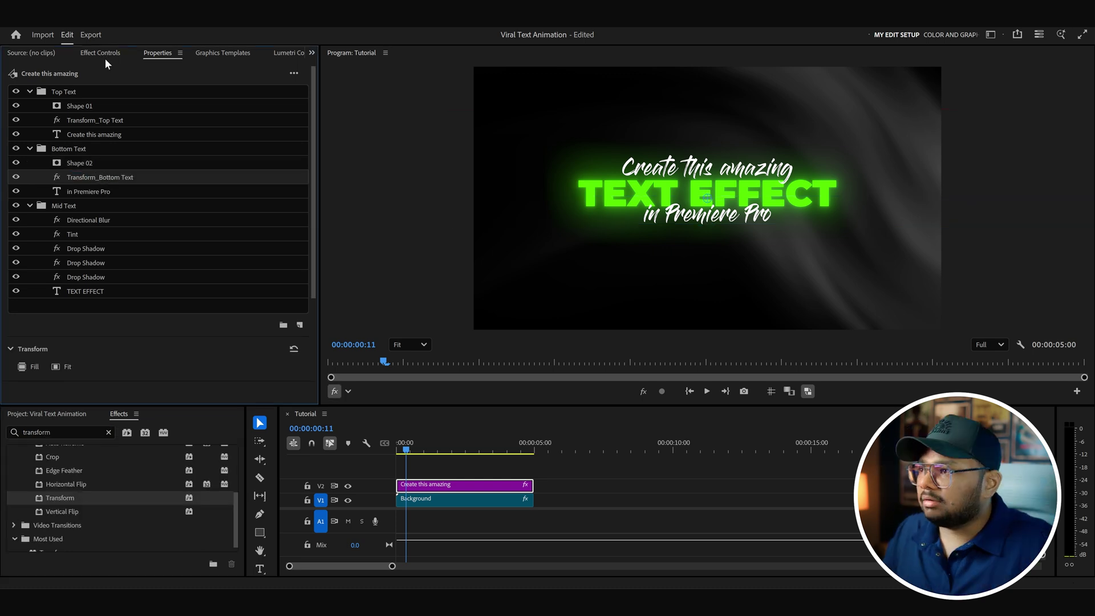
Show all effect properties and enable Position keyframing on Transform_Bottom Text at 00:00:00:06
left_click(104, 52)
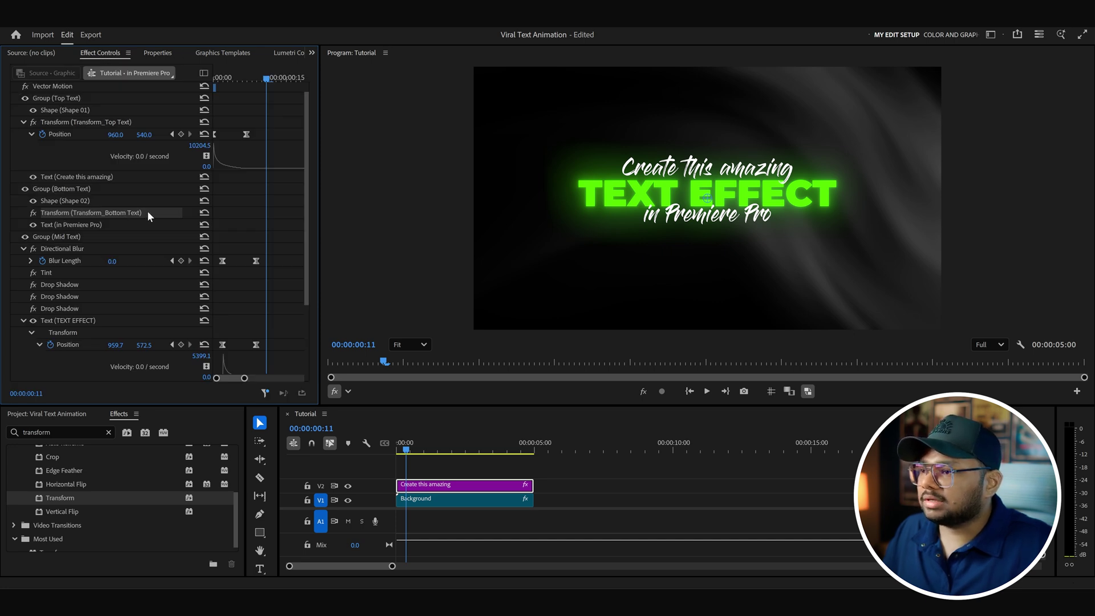
left_click(265, 392)
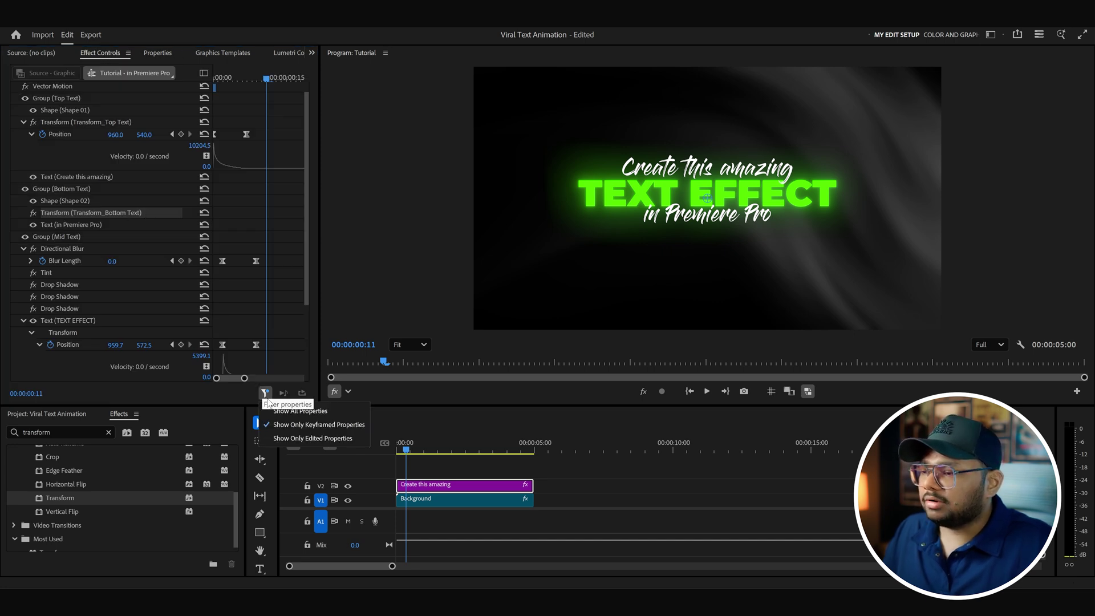
left_click(301, 406)
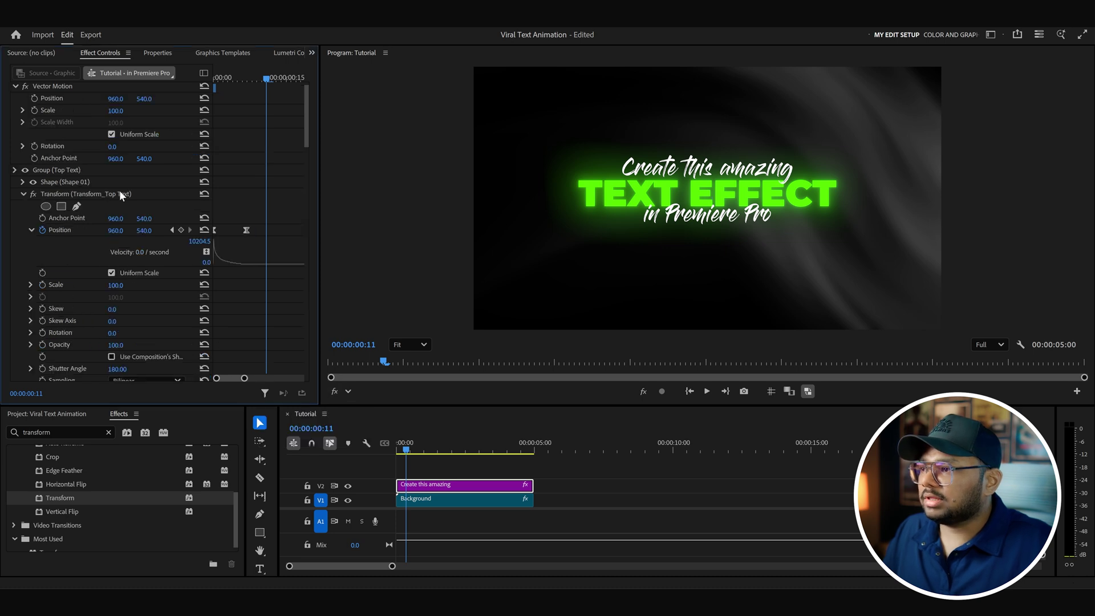
left_click(107, 175)
left_click_drag(406, 451, 390, 450)
key("space")
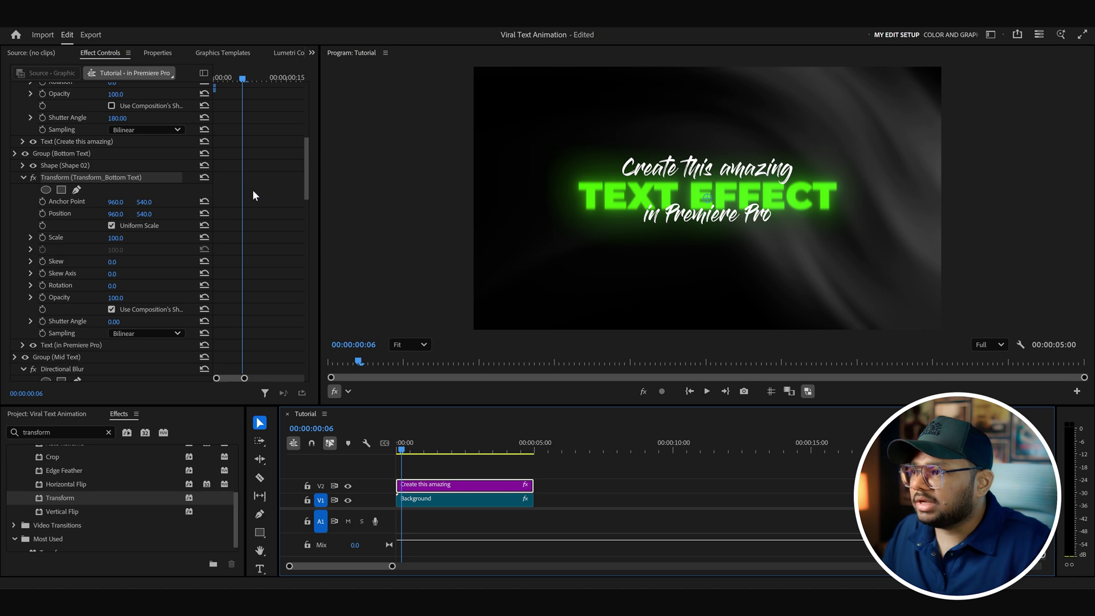
left_click(42, 214)
Turn off Use Composition's Shutter Angle for Transform_Bottom Text and set its Shutter Angle to 180
left_click(139, 309)
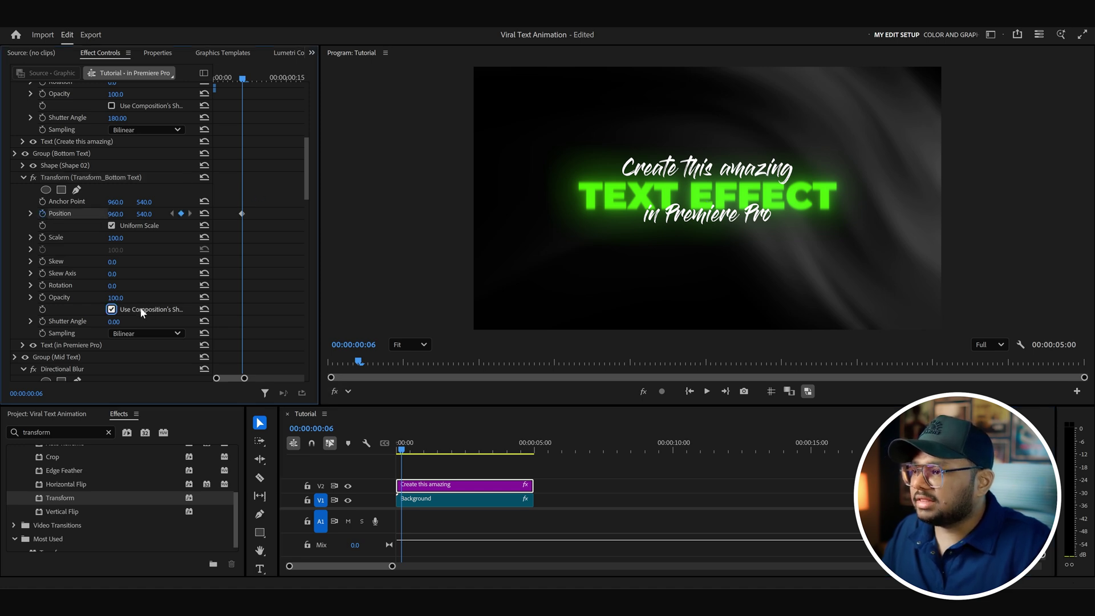
left_click(115, 321)
type("180")
key("Return")
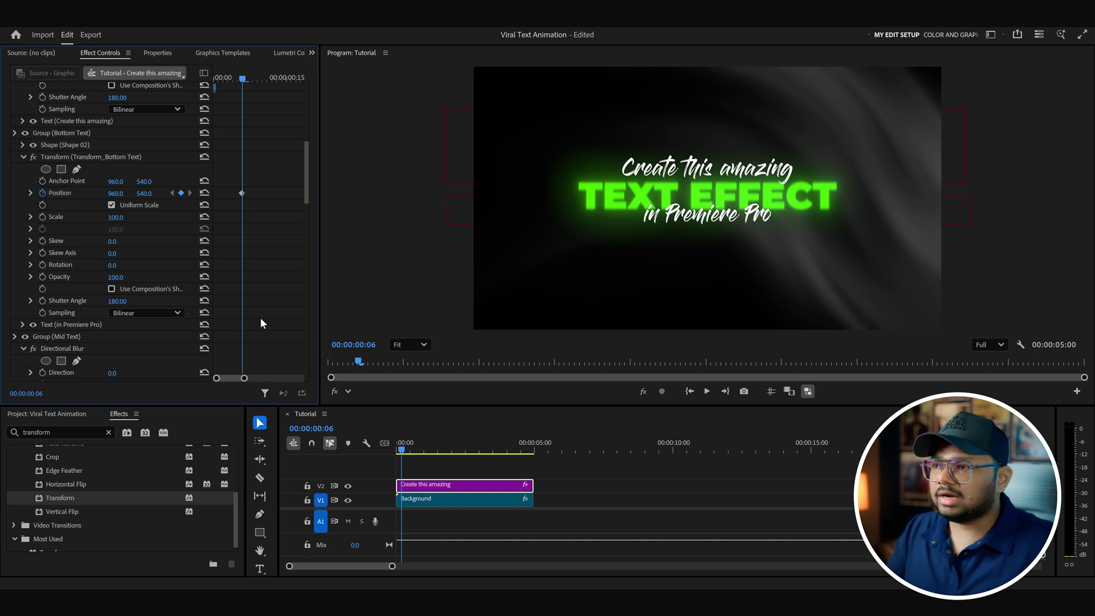
Add a Position keyframe to Transform_Bottom Text at 00:00:00:12 and set the first keyframe's vertical position to 695
key("shift+Right")
key("Right")
left_click(182, 192)
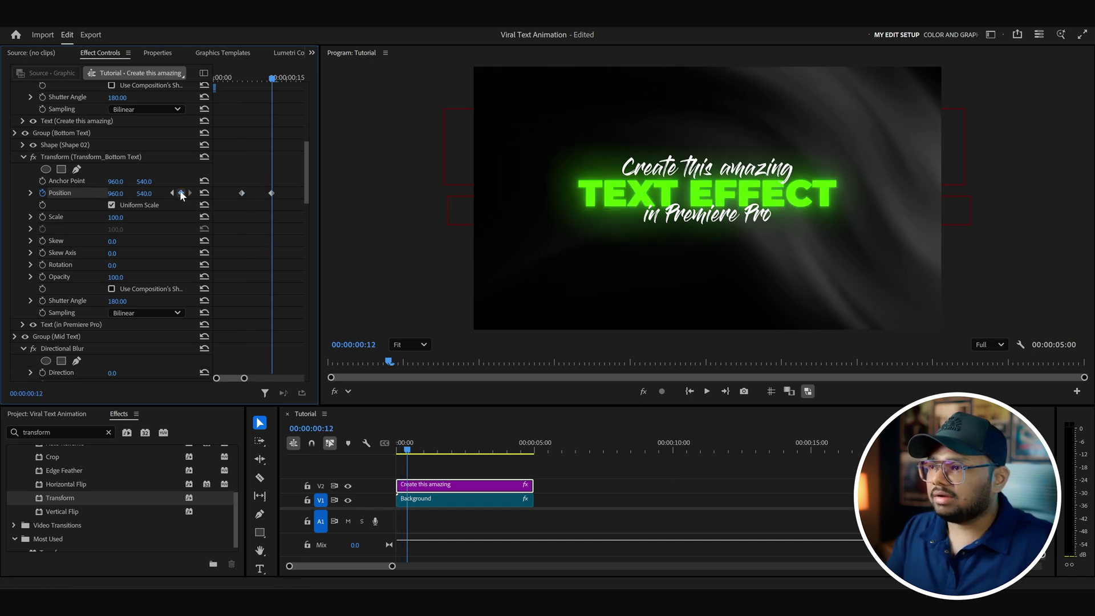
left_click(172, 193)
left_click_drag(143, 194, 169, 194)
left_click(31, 193)
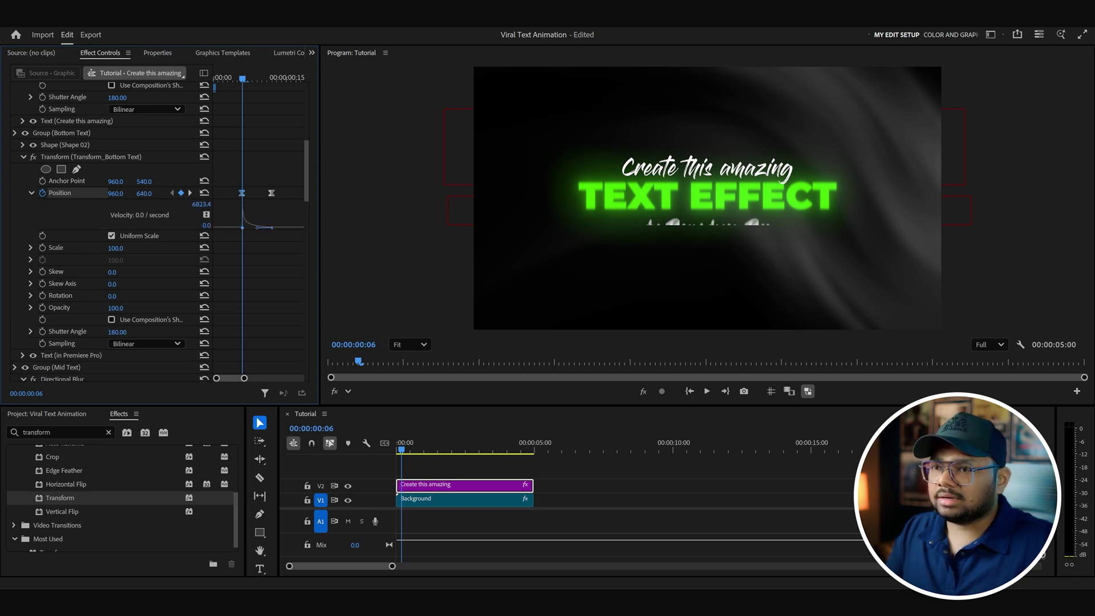
mouse_move(144, 193)
left_mouse_down()
mouse_move(158, 194)
mouse_move(149, 193)
left_mouse_up()
Ease the bottom text's two Position keyframes with a fast start and shift them so the motion begins at 00:00:00:04
mouse_move(401, 449)
left_mouse_down()
mouse_move(370, 452)
mouse_move(396, 452)
left_mouse_up()
key("space")
key("space")
key("space")
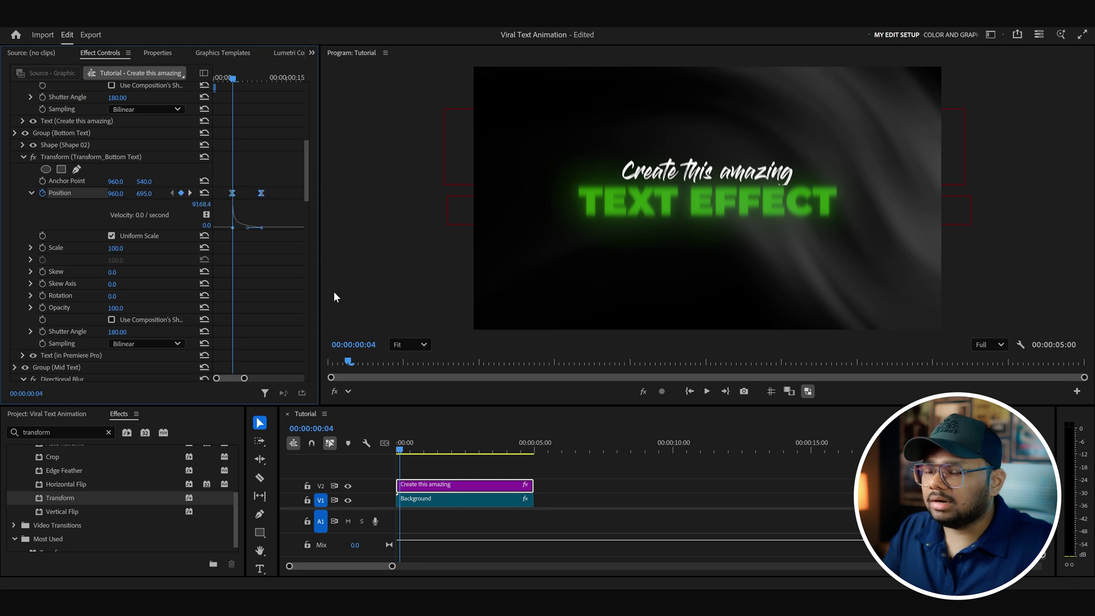
Play the title animation from the start and step frame by frame through the bottom line's entrance to 00:00:00:07
left_click(345, 456)
key("space")
key("Home")
key("space")
left_click_drag(403, 450, 397, 449)
key("Right")
key("Right")
key("Right")
key("Right")
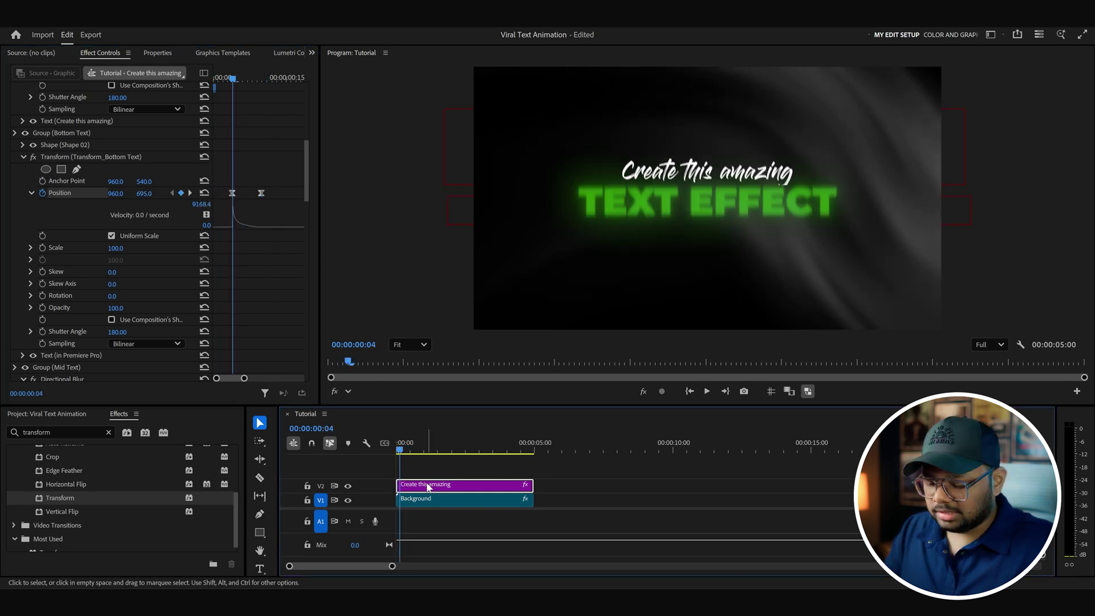
key("Right")
key("Right")
key("Right")
key("Right")
key("Right")
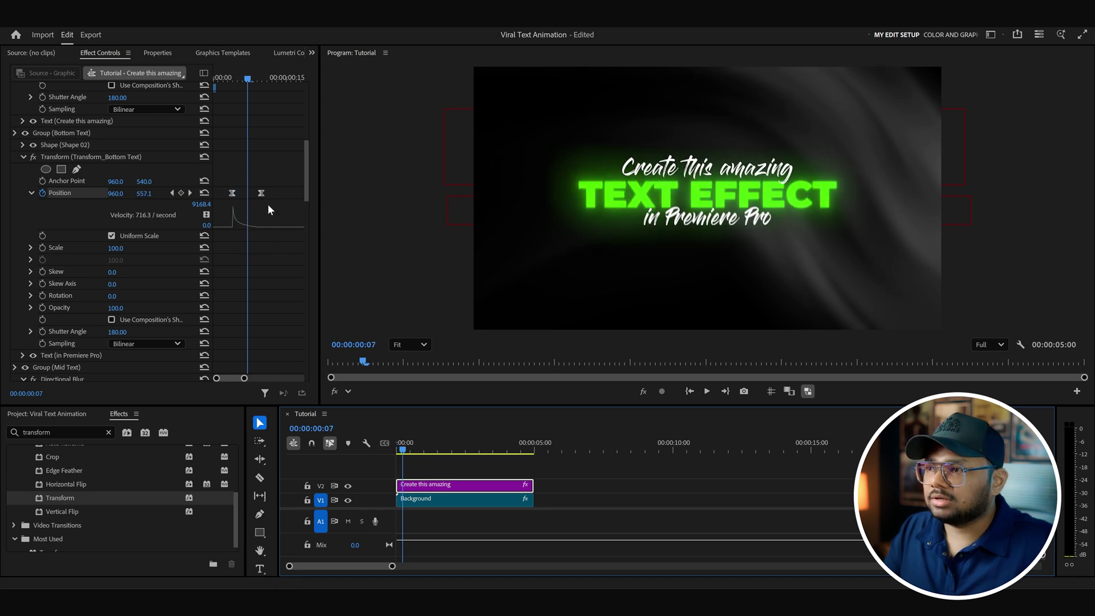
Move the bottom text's second Position keyframe one frame earlier and replay the animation
left_click_drag(263, 194, 259, 194)
left_click_drag(408, 447, 344, 446)
key("space")
key("space")
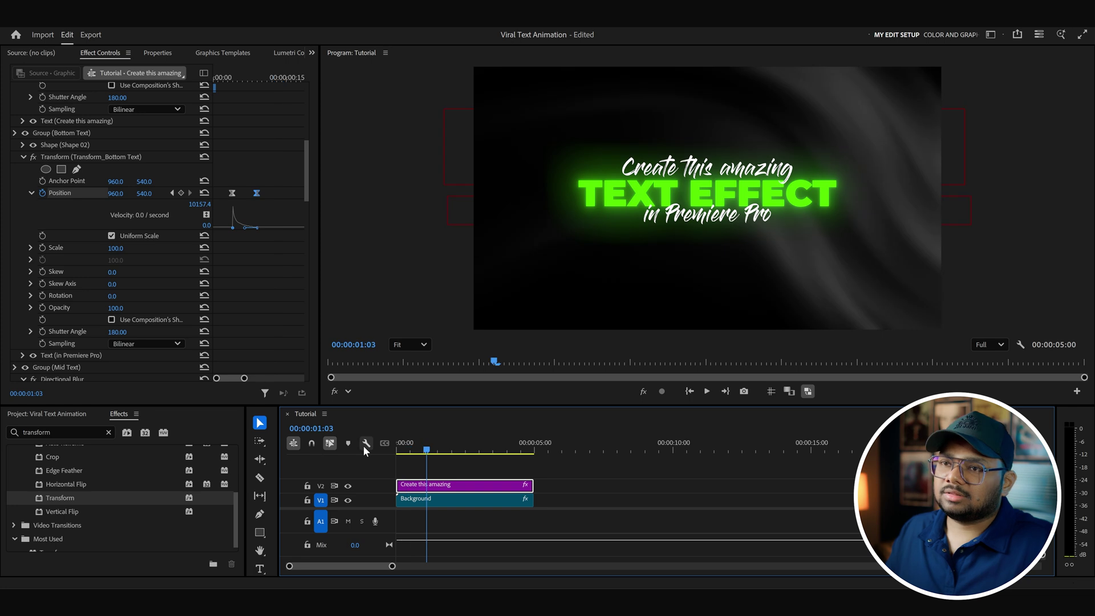
Set the title clip's duration to 00:00:02:00
right_click(461, 486)
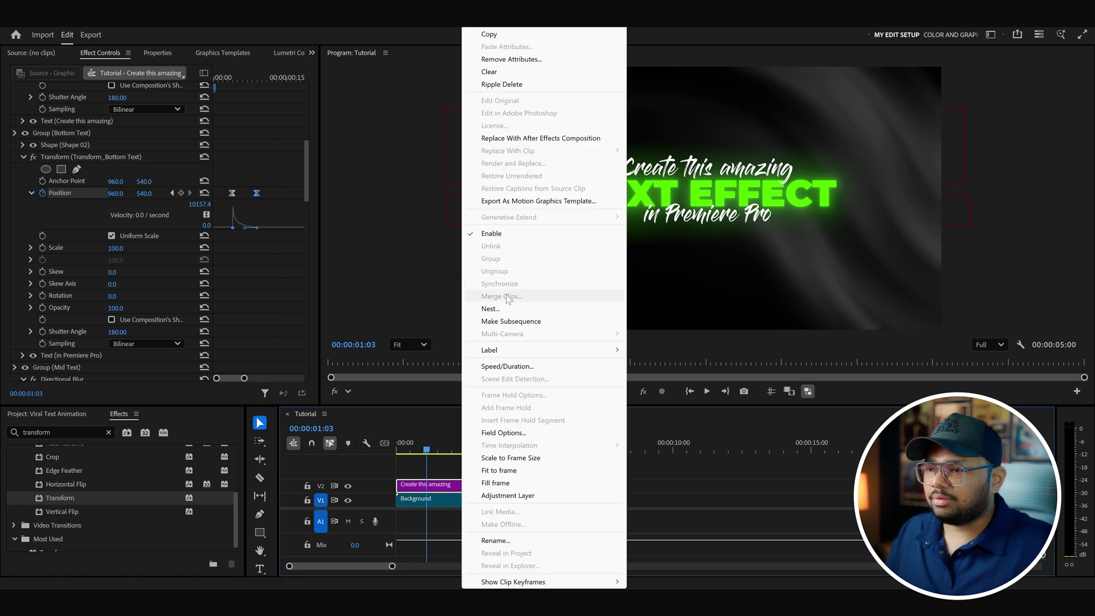
left_click(521, 366)
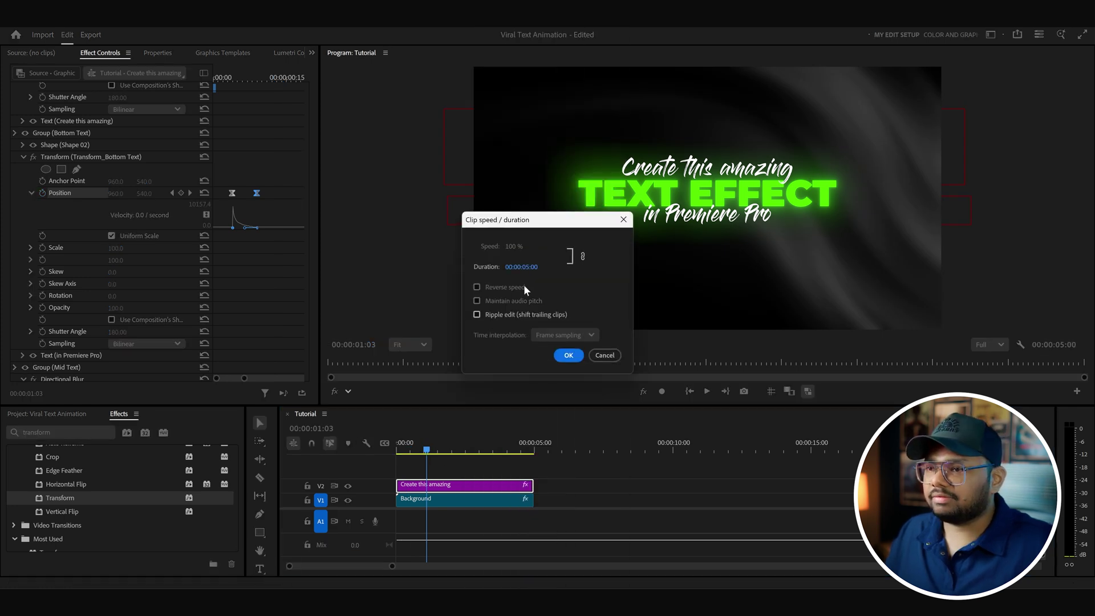
key("Tab")
type("200")
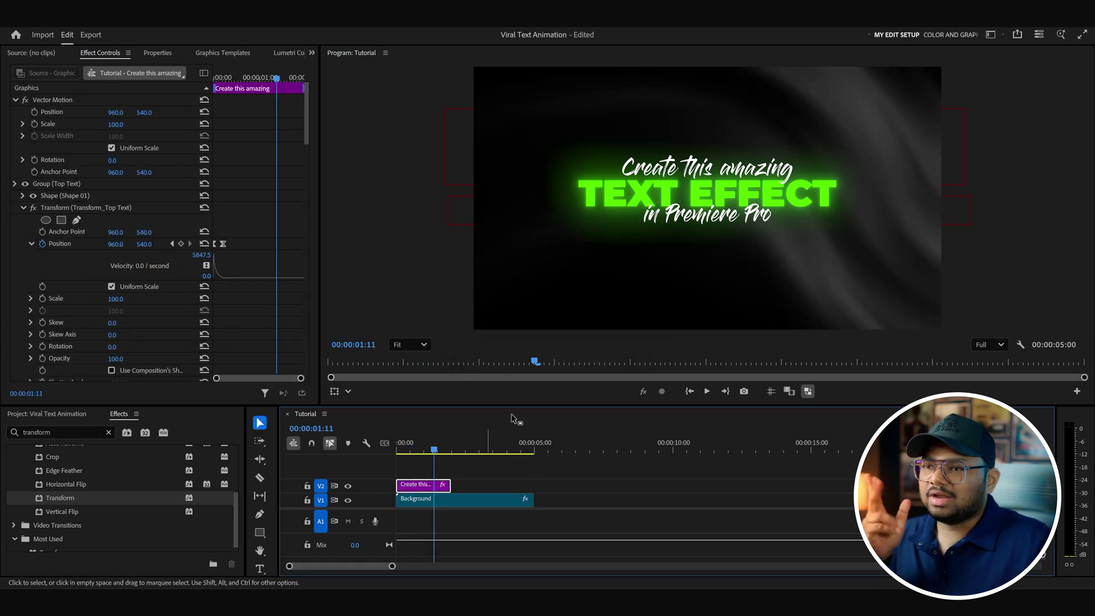
Gather the Top Text, Bottom Text and Mid Text groups into one new group named "Text Animation"
left_click(157, 53)
left_click(30, 91)
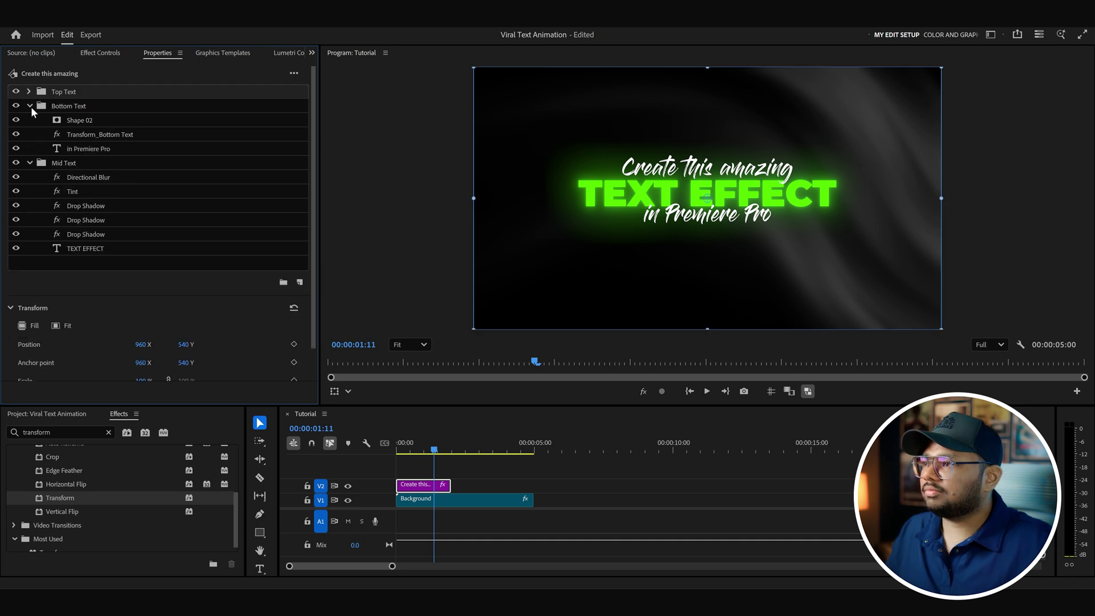
left_click(29, 106)
left_click(29, 120)
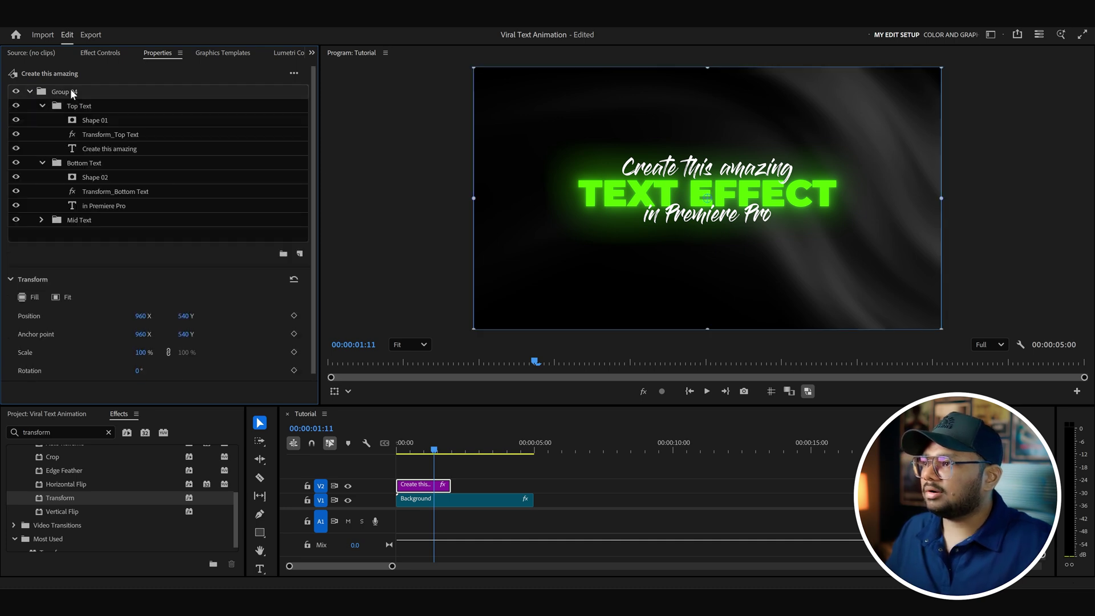
double_click(70, 88)
type("Text Animation")
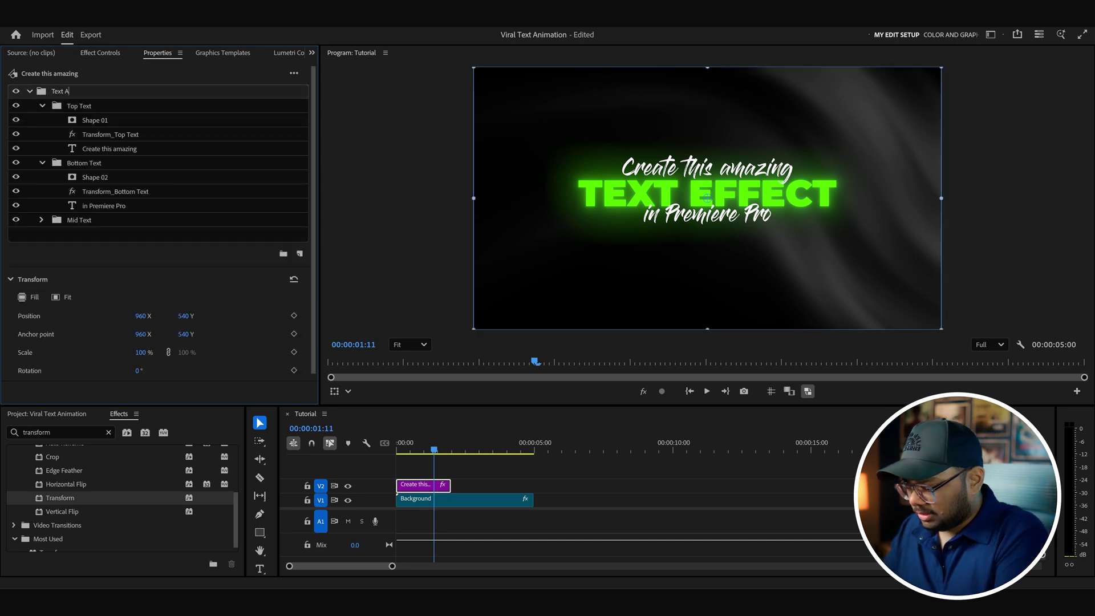
key("Return")
Add a Transform effect named "Transform_All" above the Text Animation group and set its Position to 977, 518
left_click_drag(76, 498, 94, 90)
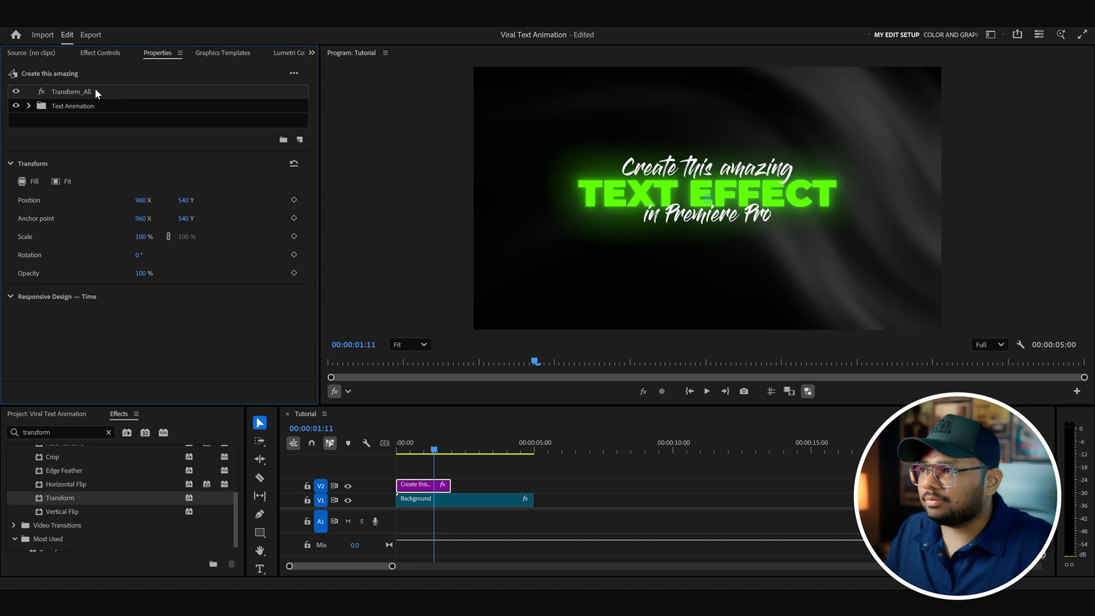
left_click(112, 53)
scroll(75, 172, "up", 3)
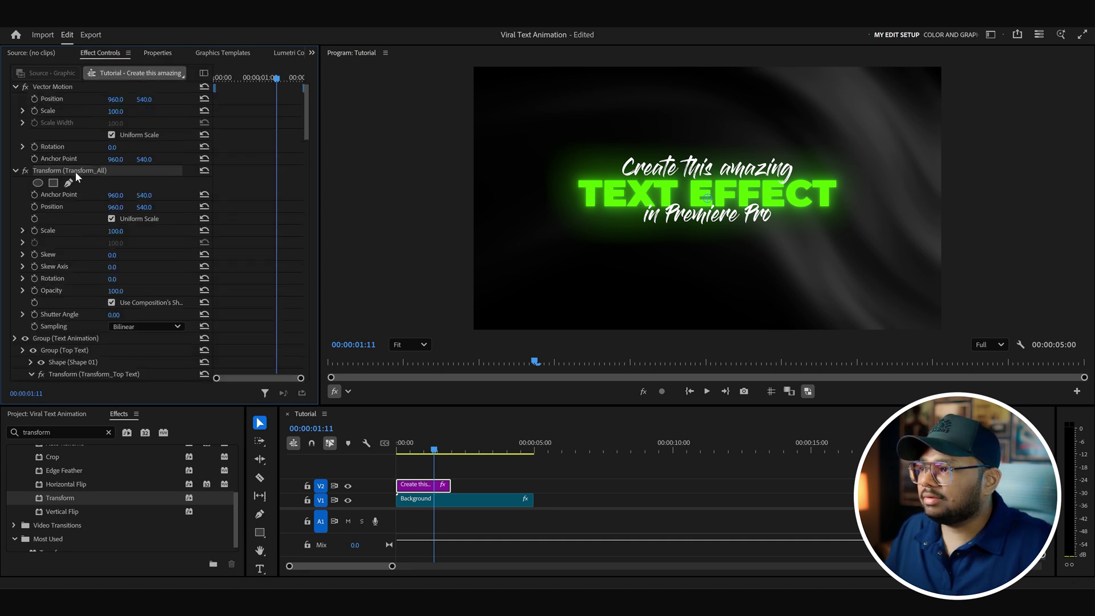
left_click_drag(118, 207, 145, 220)
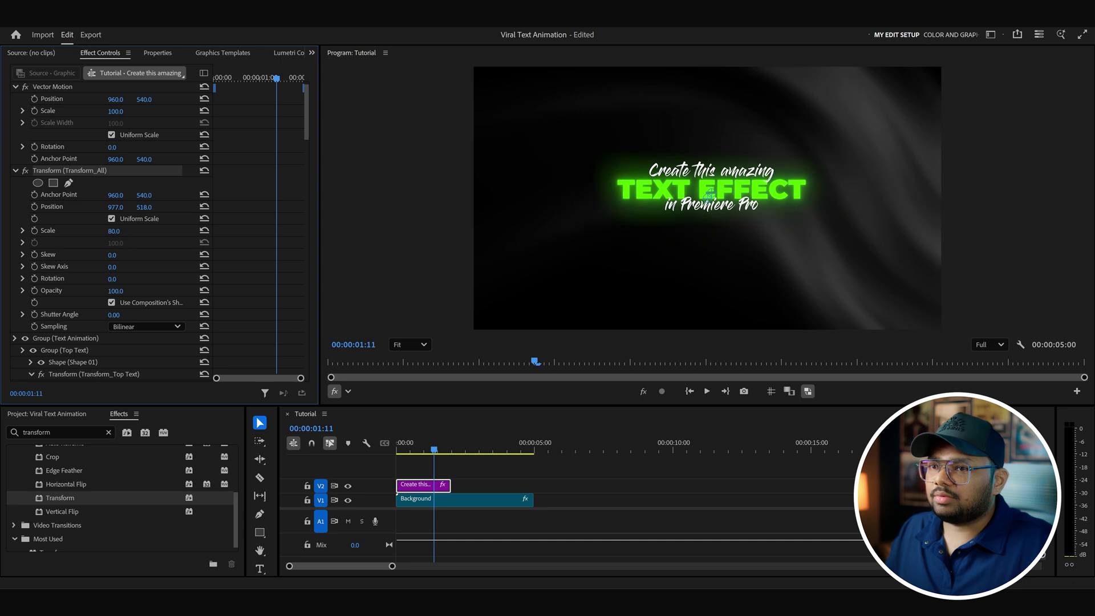
Compare enlarging the title with Vector Motion's Scale and with Transform_All's Scale, returning both to 100
scroll(135, 112, "up", 1)
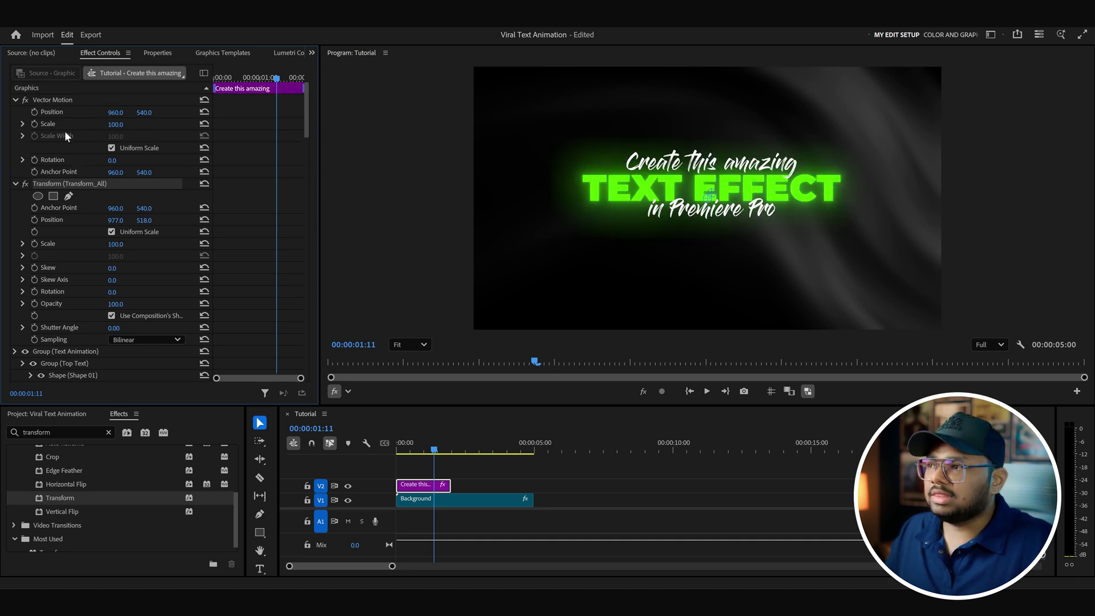
left_click_drag(122, 129, 365, 150)
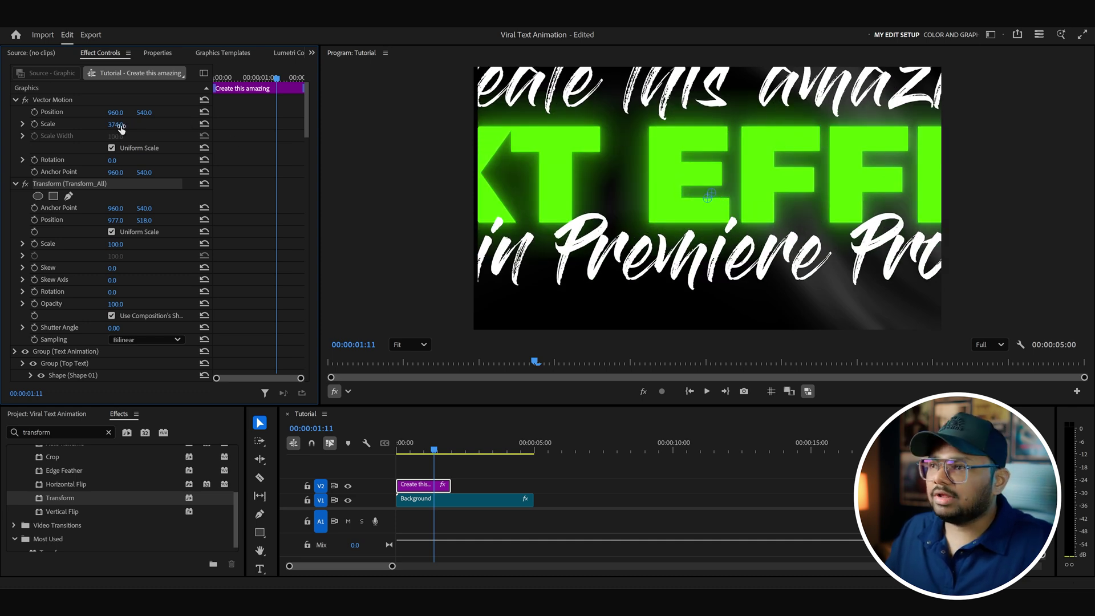
left_click_drag(116, 124, 3, 124)
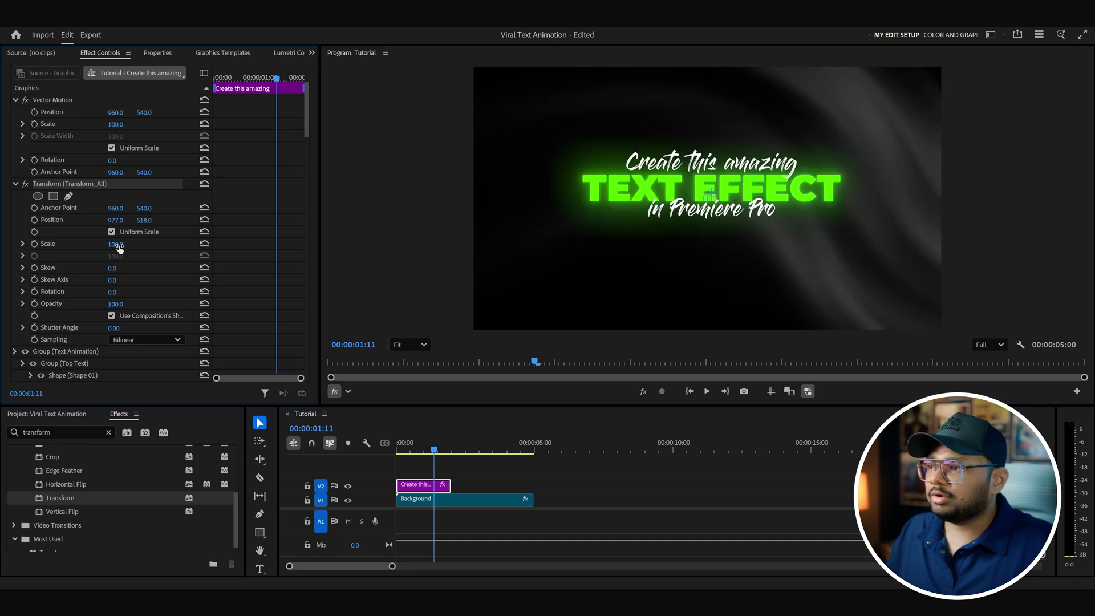
left_click_drag(115, 244, 239, 244)
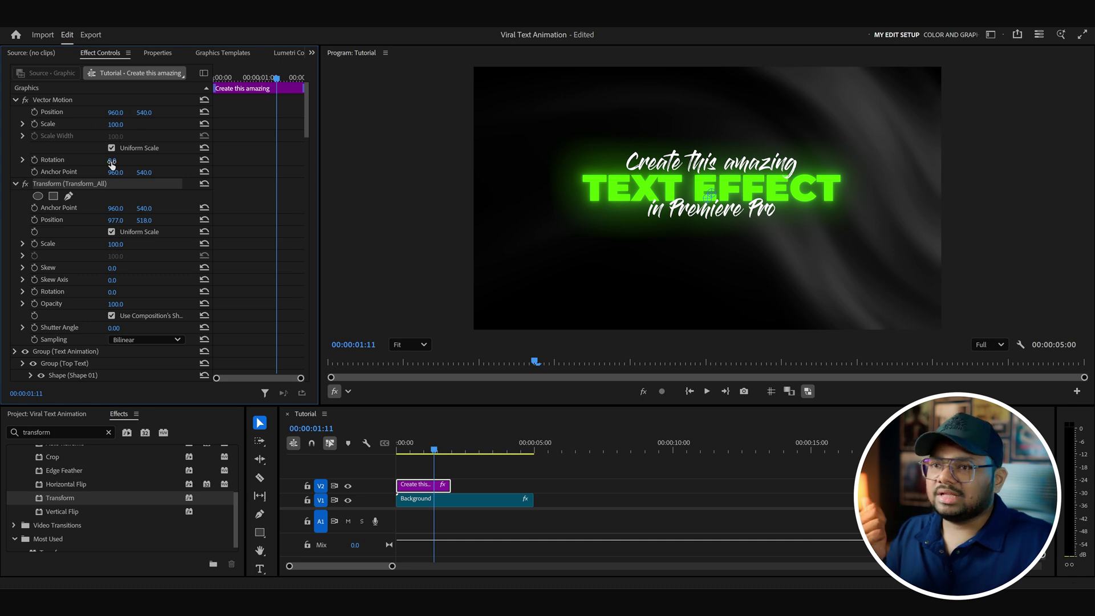
Save the project
key("ctrl+s")
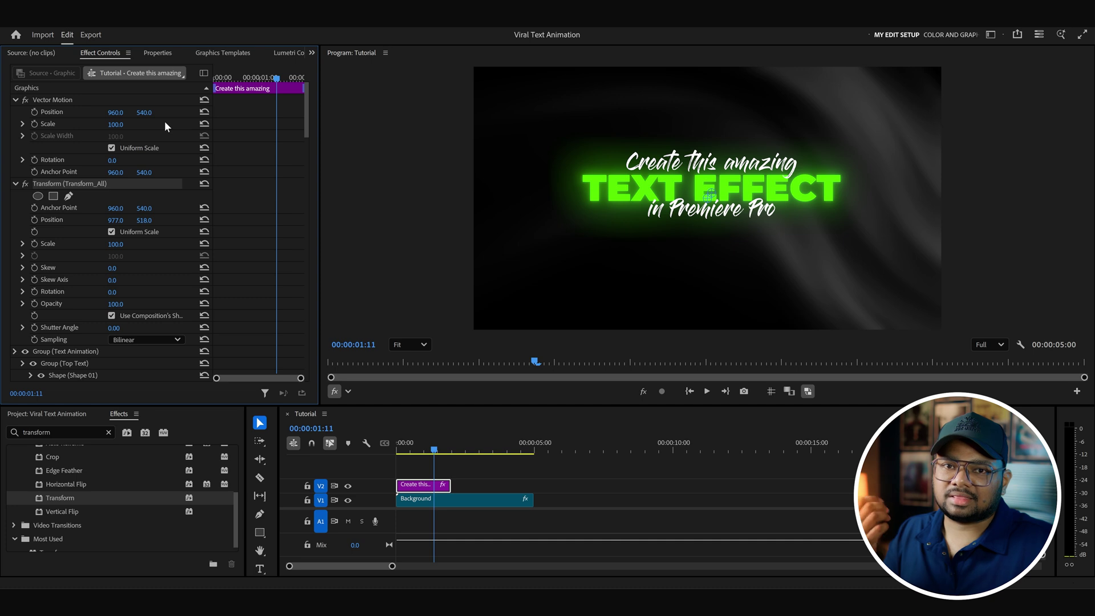
Enable Scale and Opacity keyframing on Transform_All at 00:00:01:24, near the end of the title clip
left_click(452, 449)
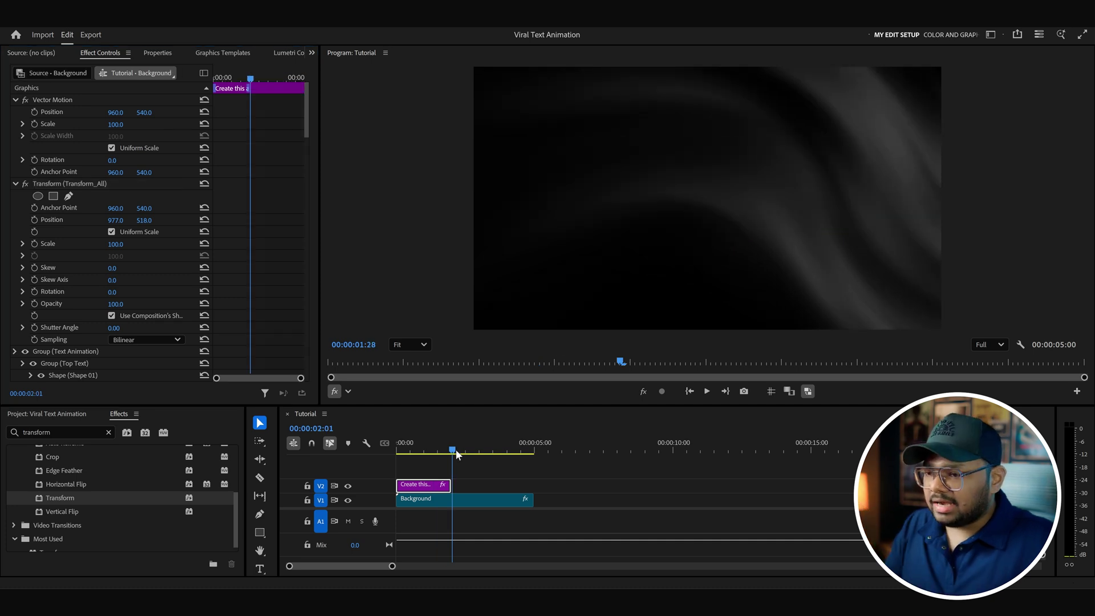
key("=")
key("=")
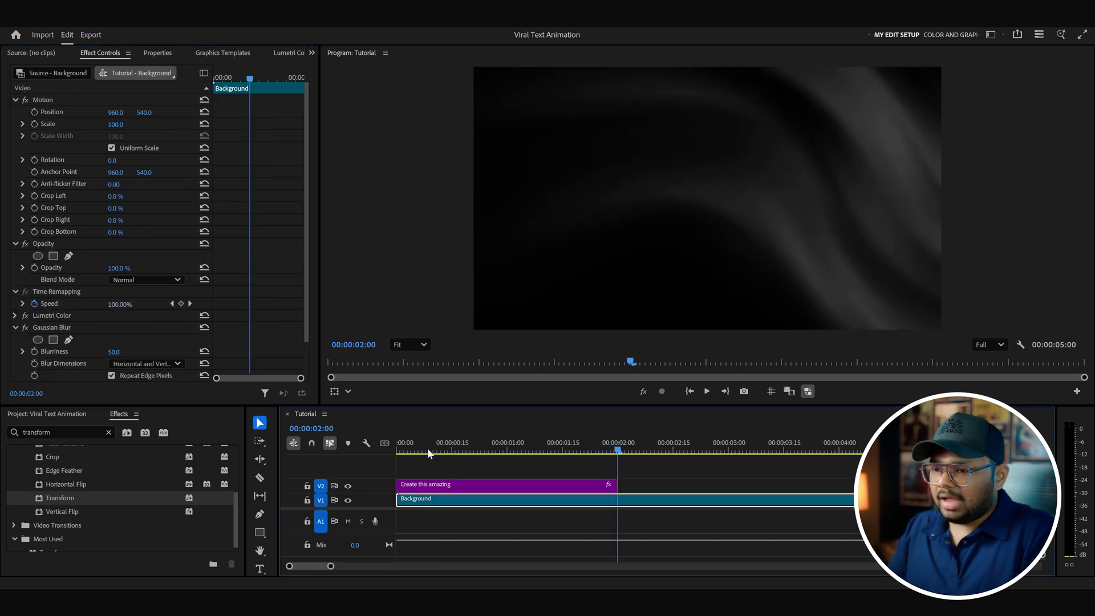
key("Left")
key("Left")
key("Left")
key("Left")
key("Left")
key("Left")
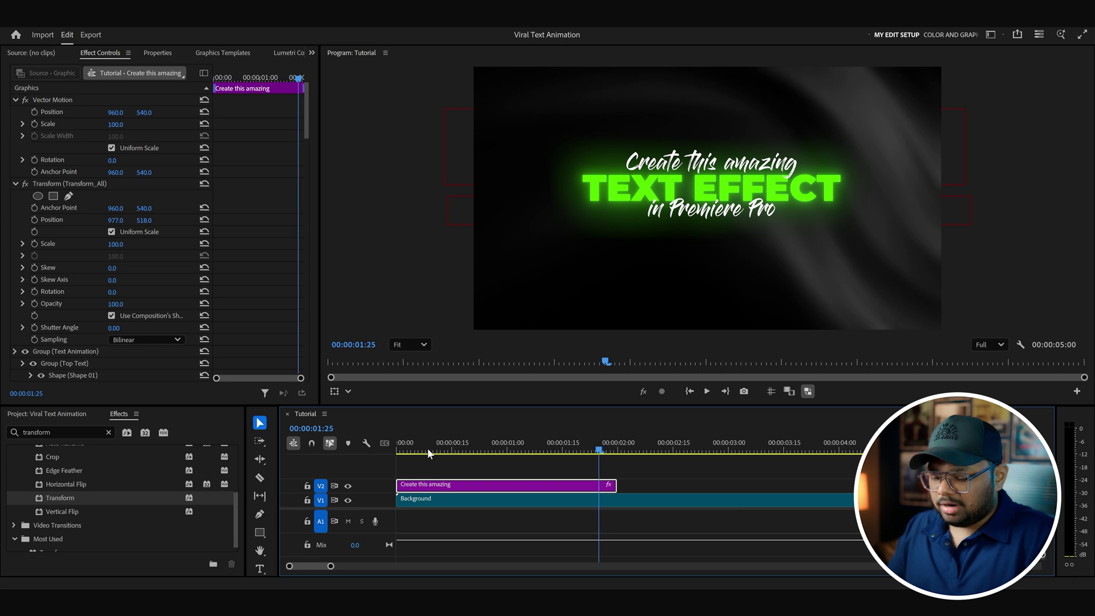
left_click(104, 184)
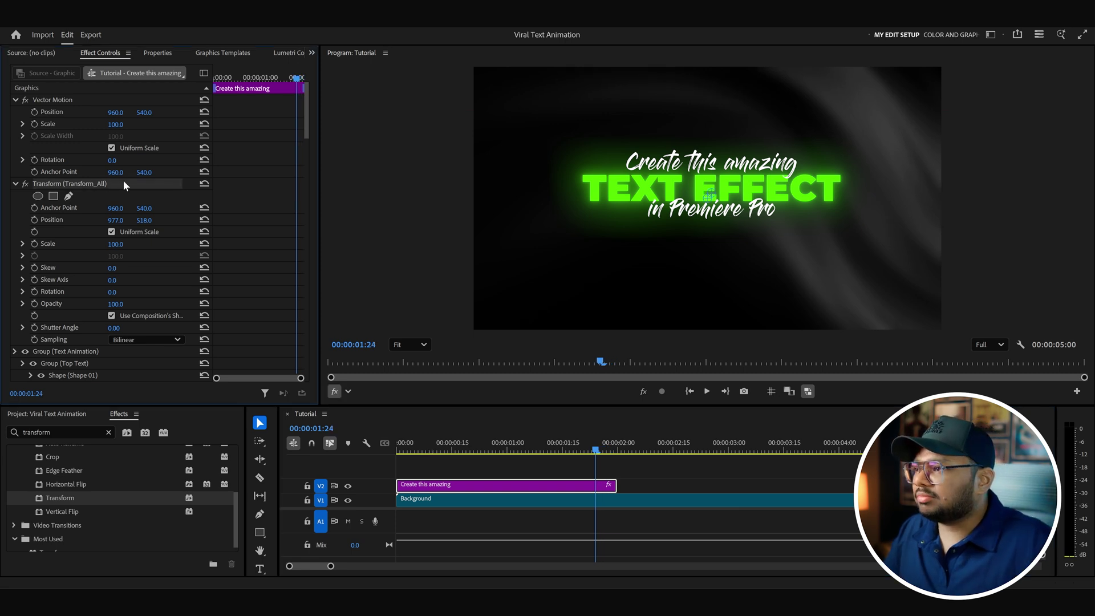
left_click(34, 244)
left_click(35, 303)
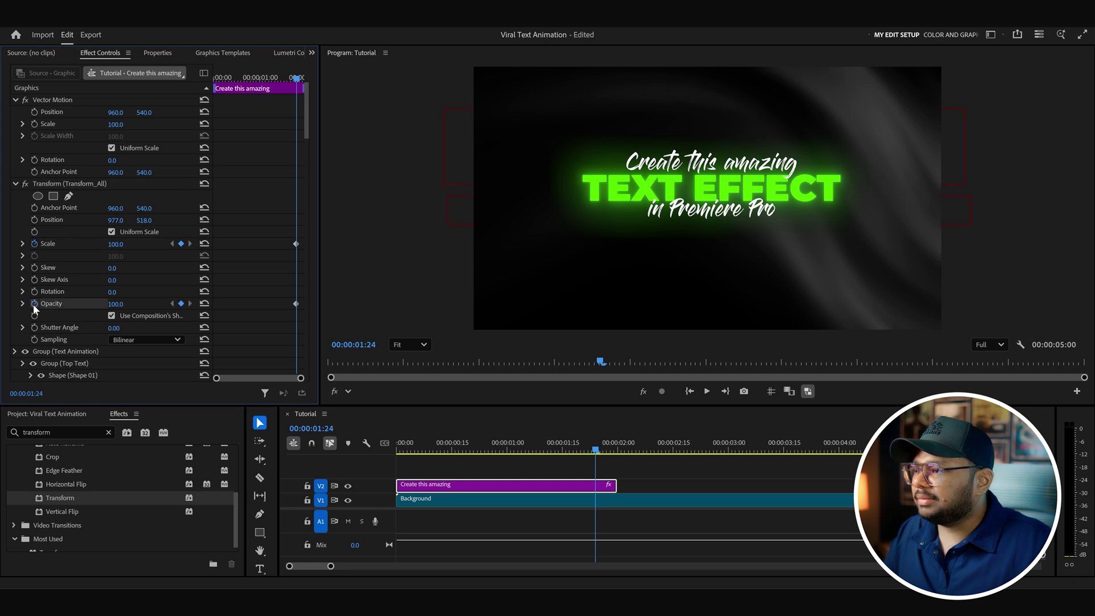
Turn off Use Composition's Shutter Angle for Transform_All and set its Shutter Angle to 180
left_click(114, 328)
type("1")
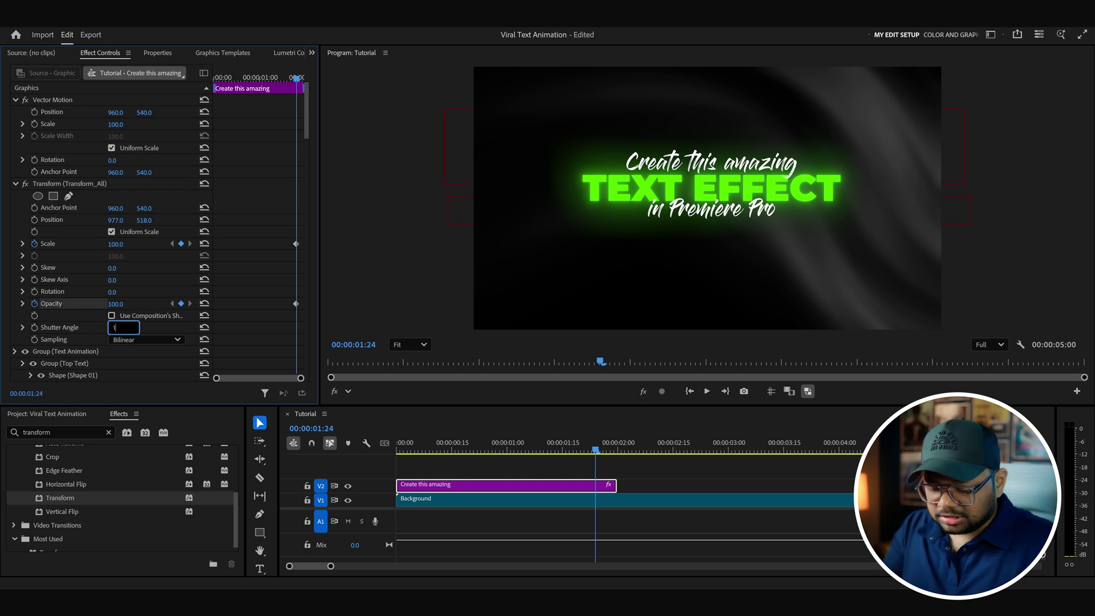
type("80")
key("Return")
Add Transform_All keyframes at 00:00:01:27 with Scale 0 and Opacity 0
scroll(230, 290, "up", 3)
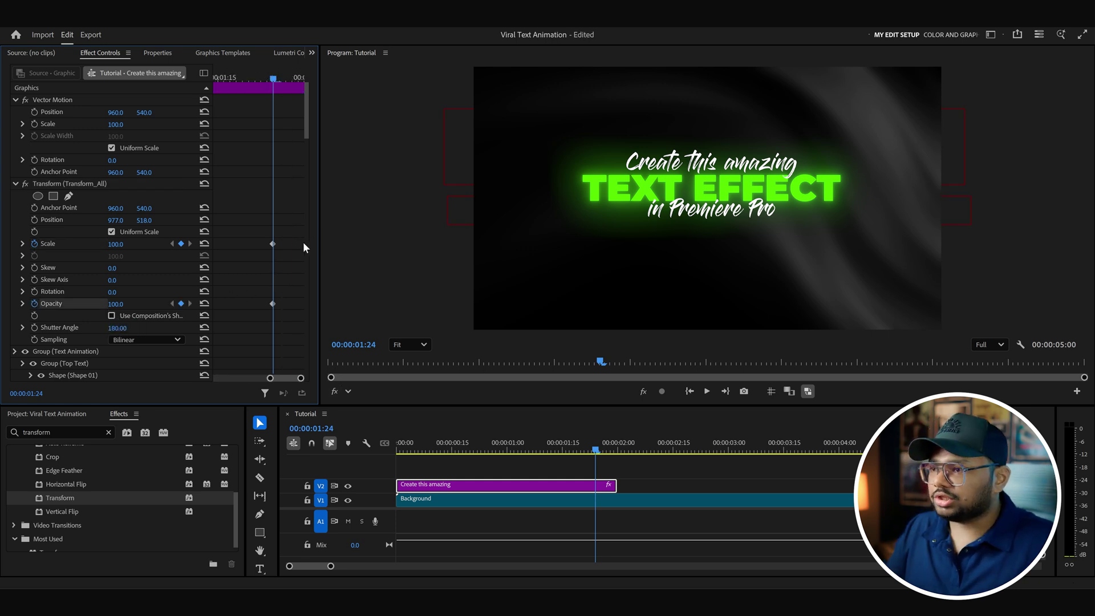
left_click(290, 76)
left_click_drag(122, 246, 90, 246)
left_click(120, 246)
type("0")
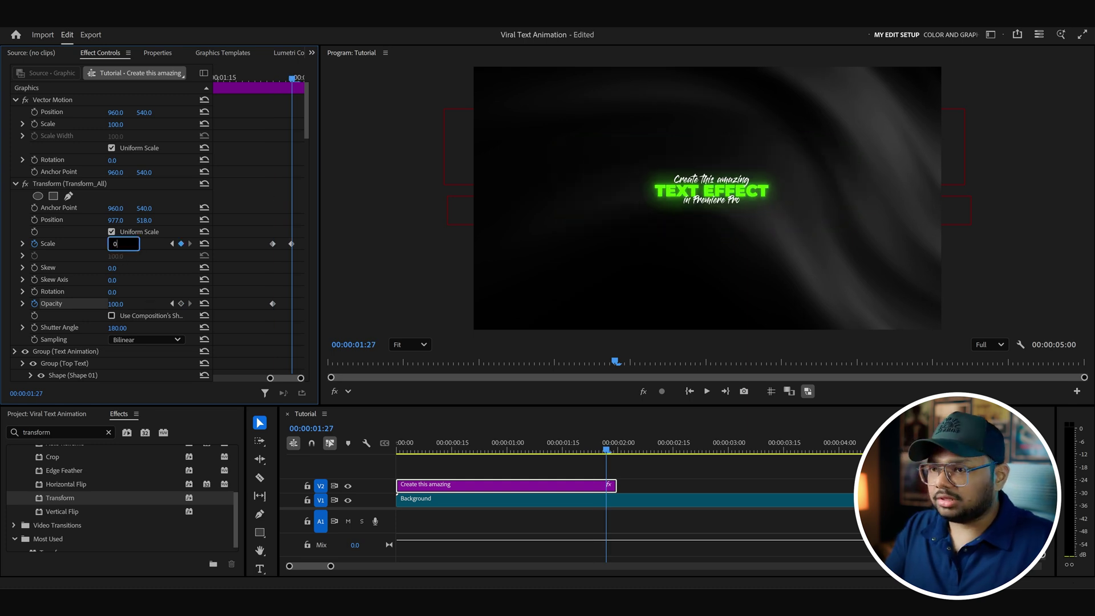
key("Return")
left_click(117, 303)
type("0")
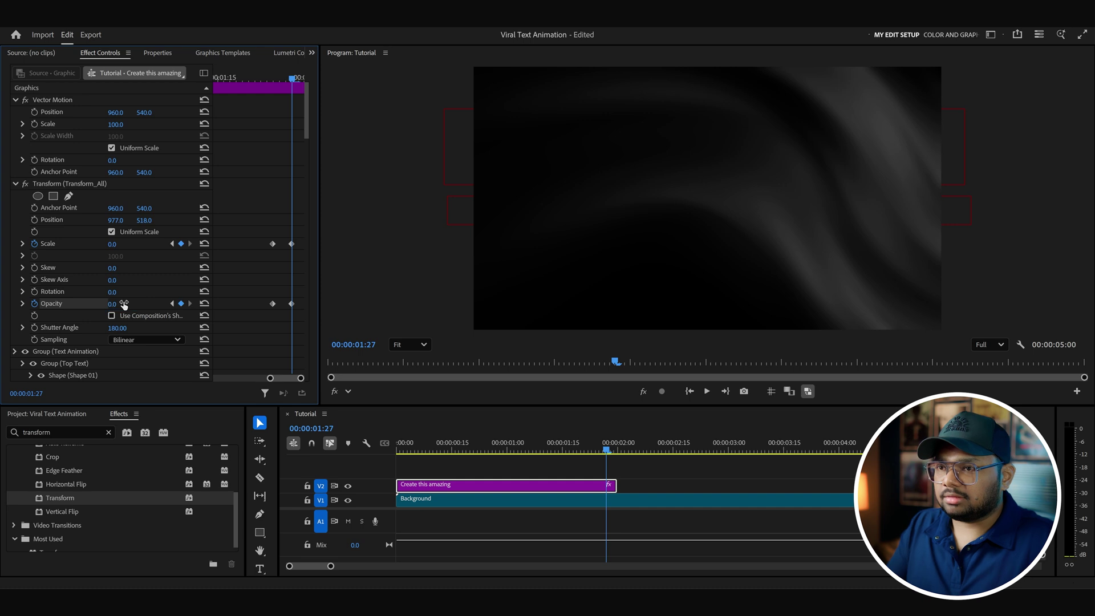
Ease the Transform_All Scale keyframes with a steep velocity curve and align the last one with the final Opacity keyframe
key("Return")
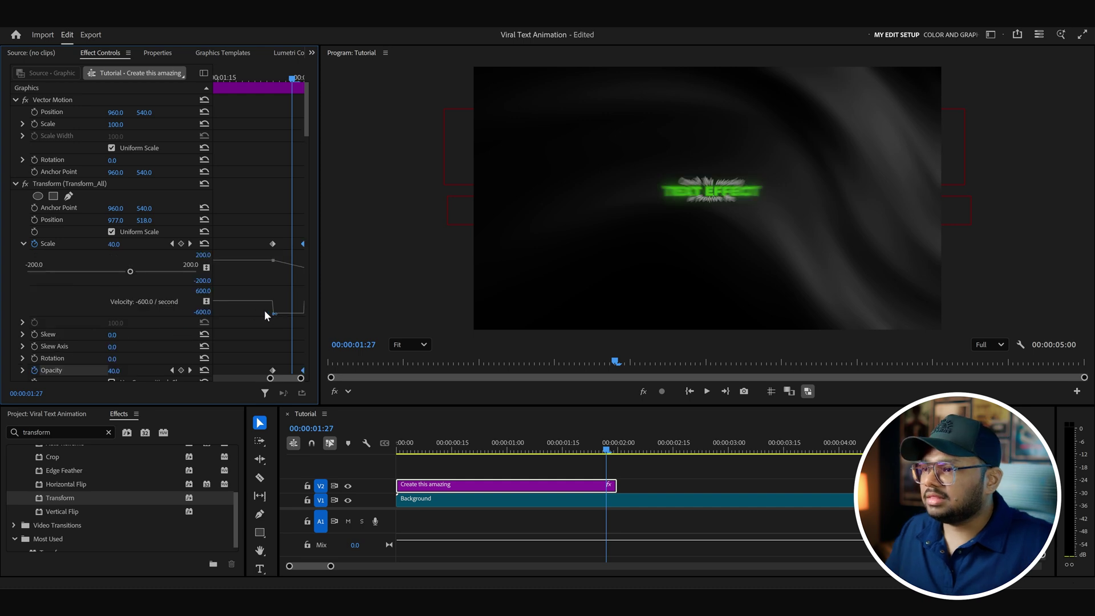
left_click_drag(265, 311, 290, 308)
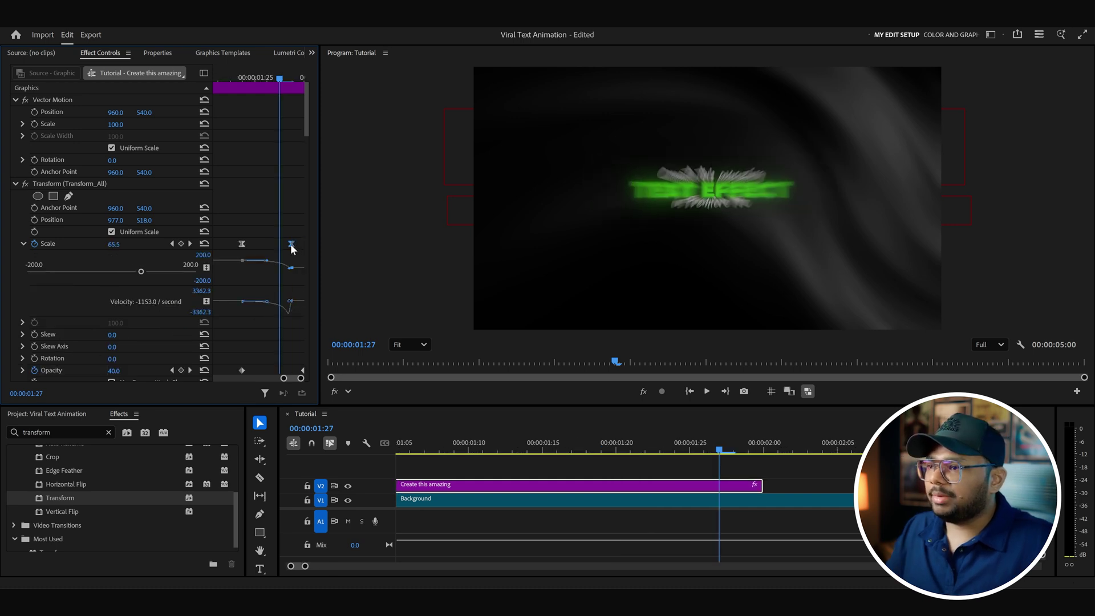
left_click_drag(292, 245, 304, 244)
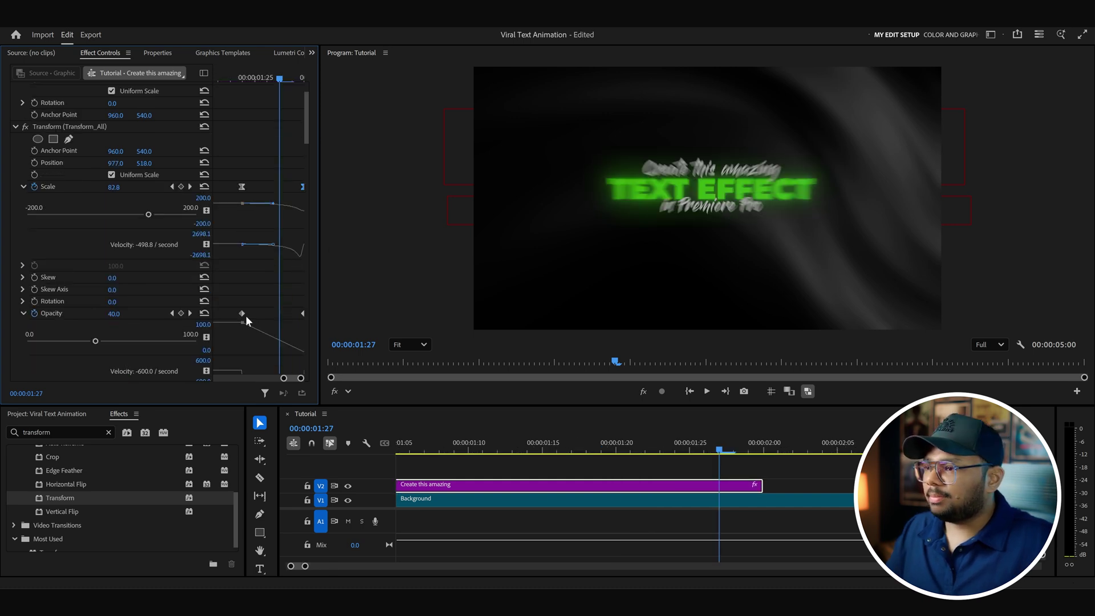
Apply Ease Out to the first Transform_All Opacity keyframe and Ease In to the last one
right_click(243, 314)
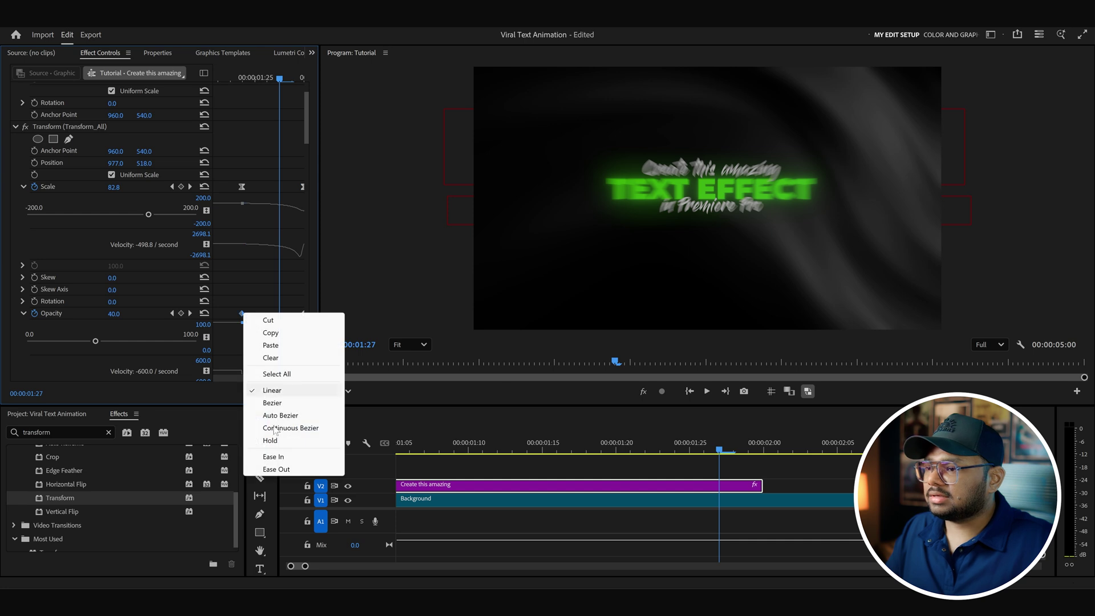
left_click(280, 472)
right_click(302, 313)
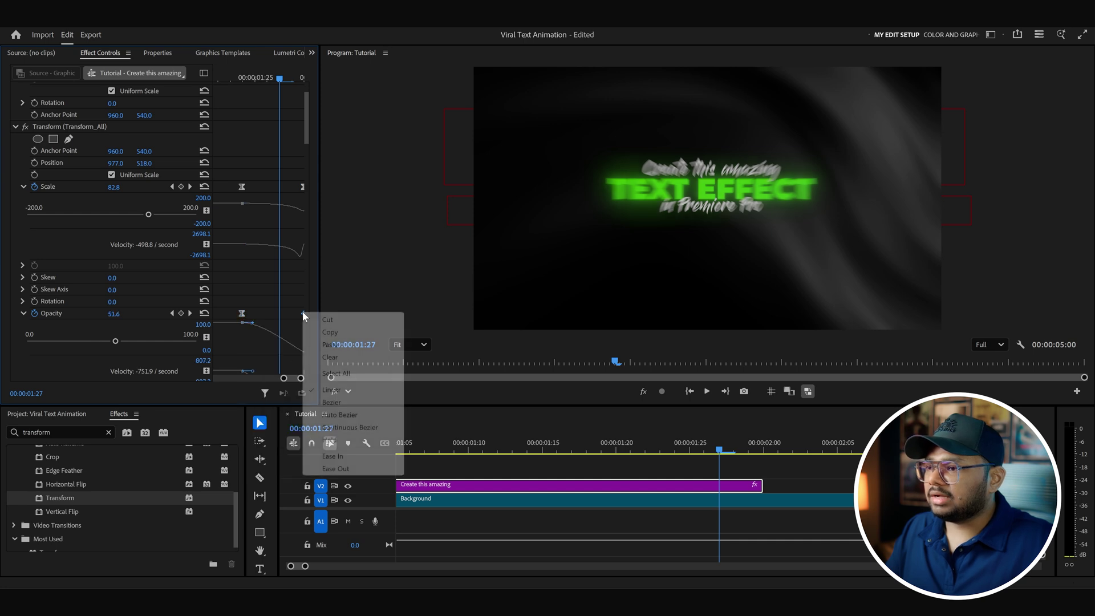
left_click(332, 457)
Play the sequence from the start to check the title's intro and its eased exit
left_click(586, 446)
key("Home")
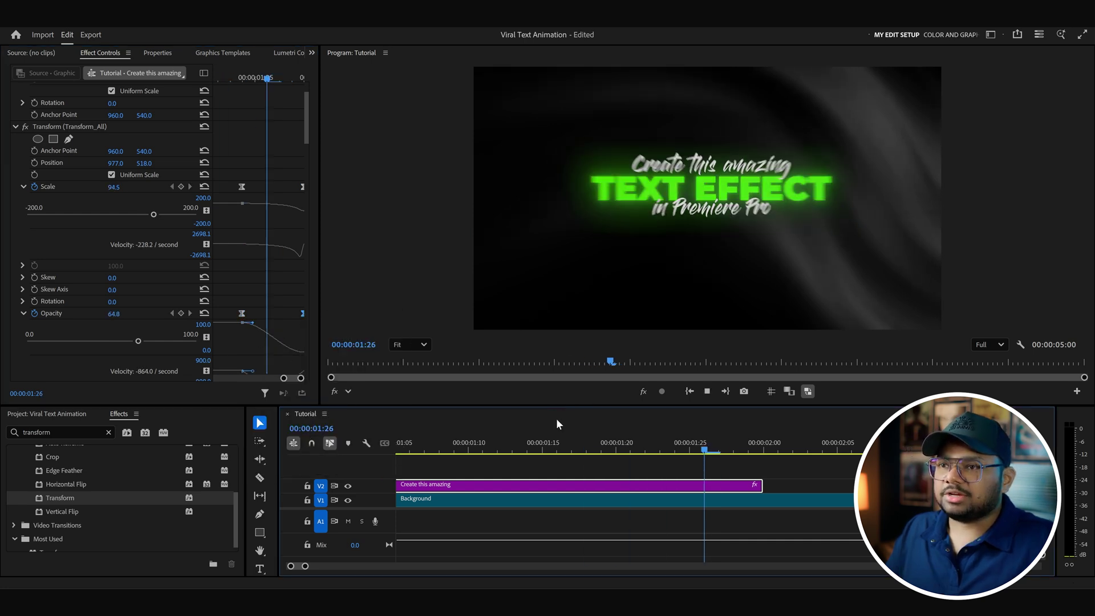
key("backslash")
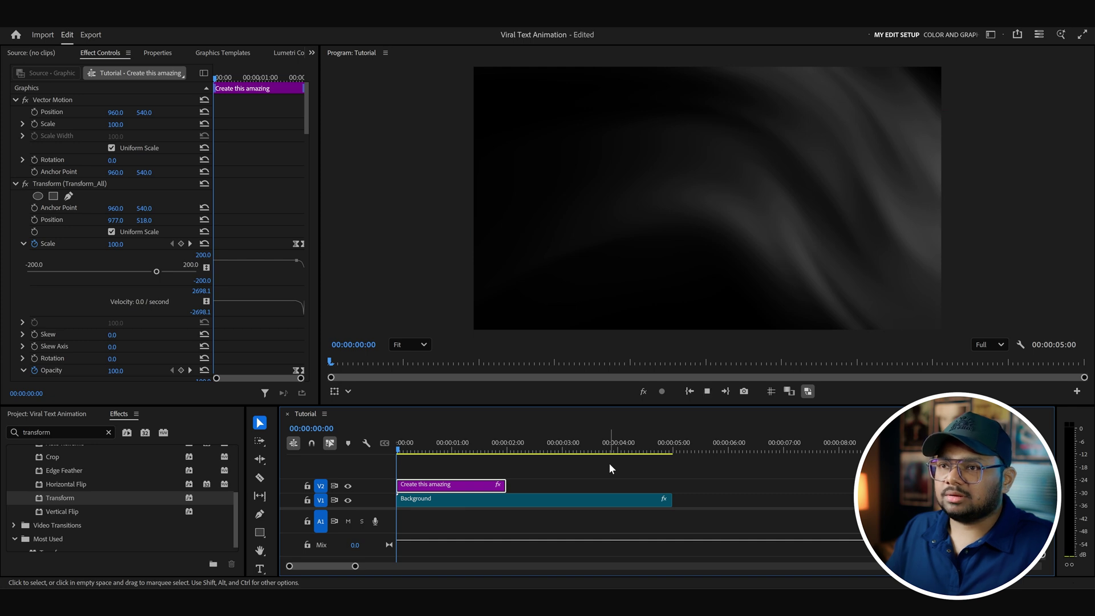
key("space")
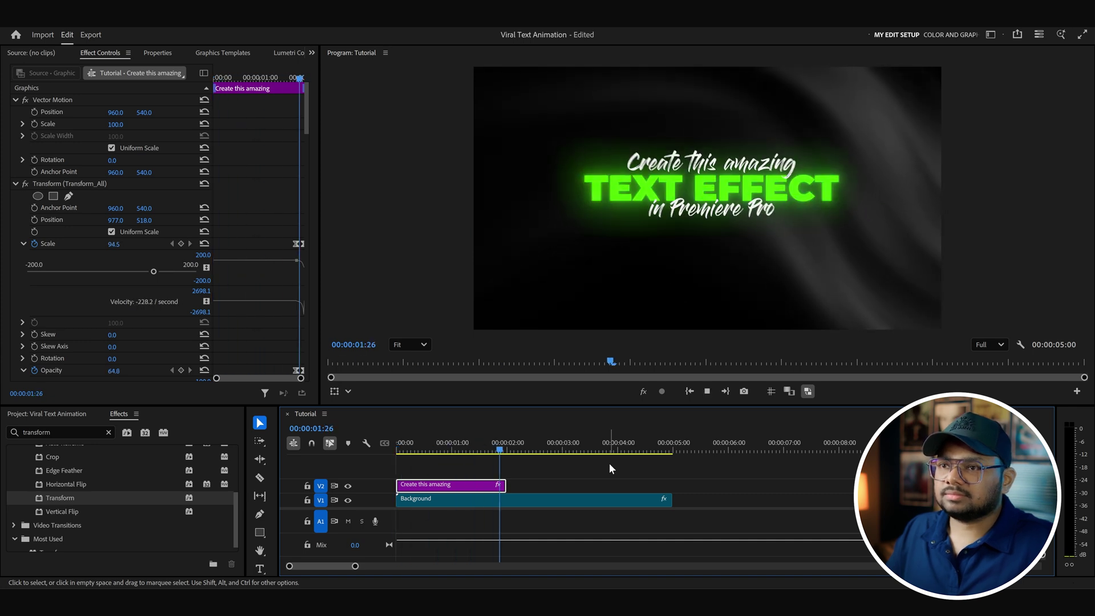
left_click(608, 500)
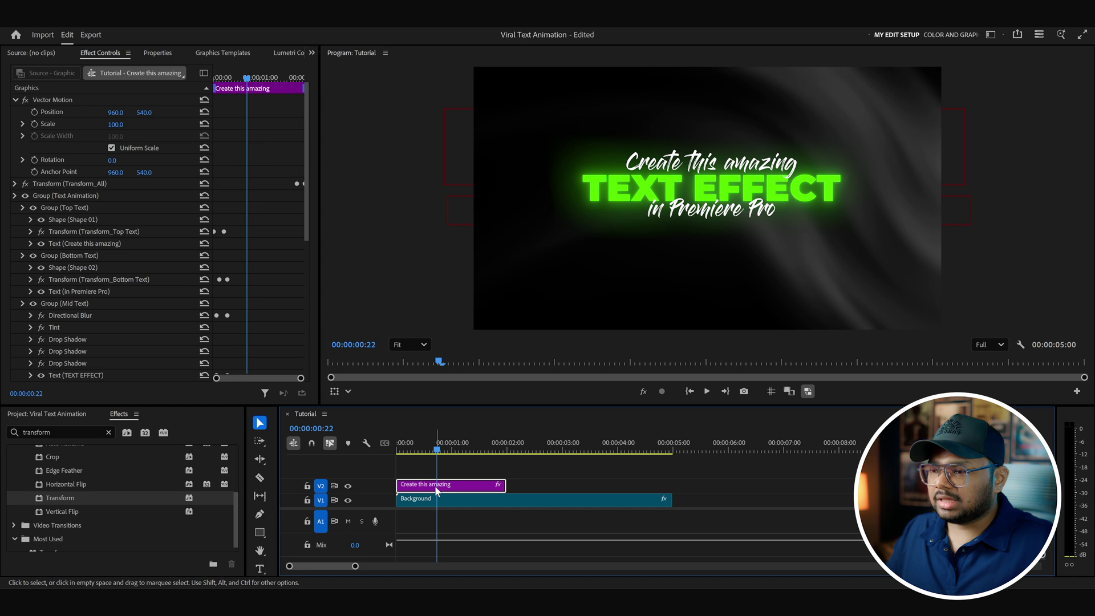
Duplicate the title clip on V2 with the copy starting at about 00:00:03:00, and select the copy
left_click_drag(419, 486, 590, 491)
left_click(606, 442)
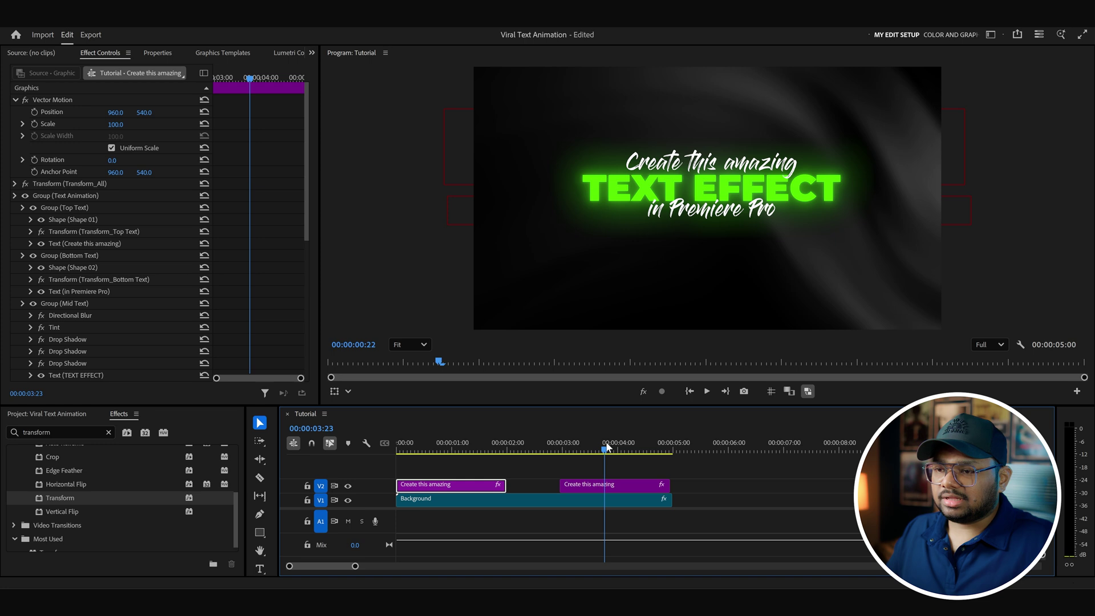
left_click(619, 487)
Replace the duplicate's top line "Create this amazing" with "You can just"
left_click(162, 53)
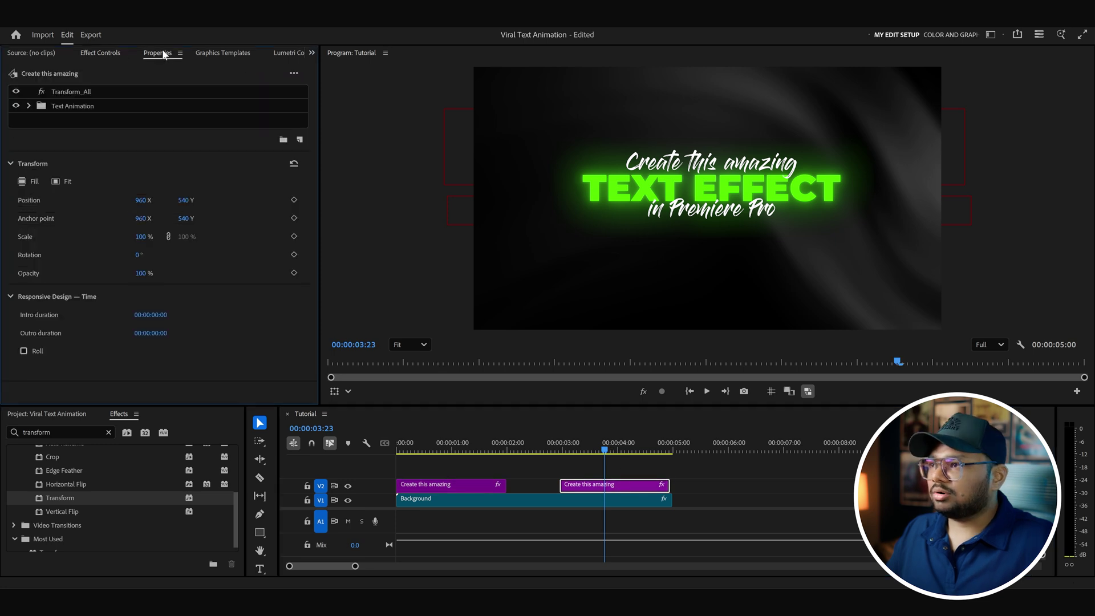
left_click(38, 107)
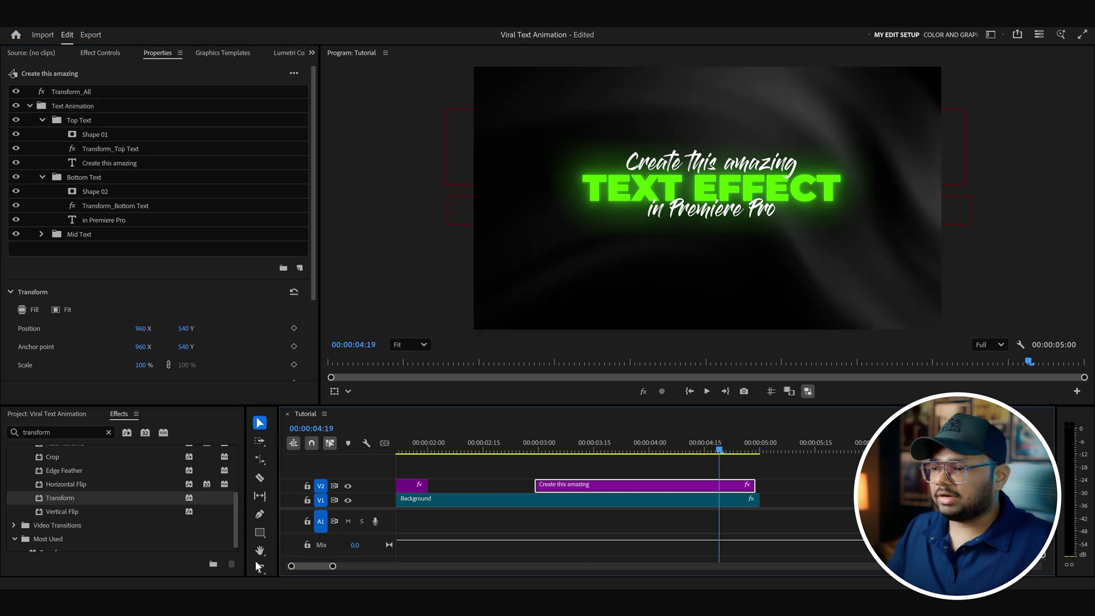
left_click(260, 568)
double_click(74, 165)
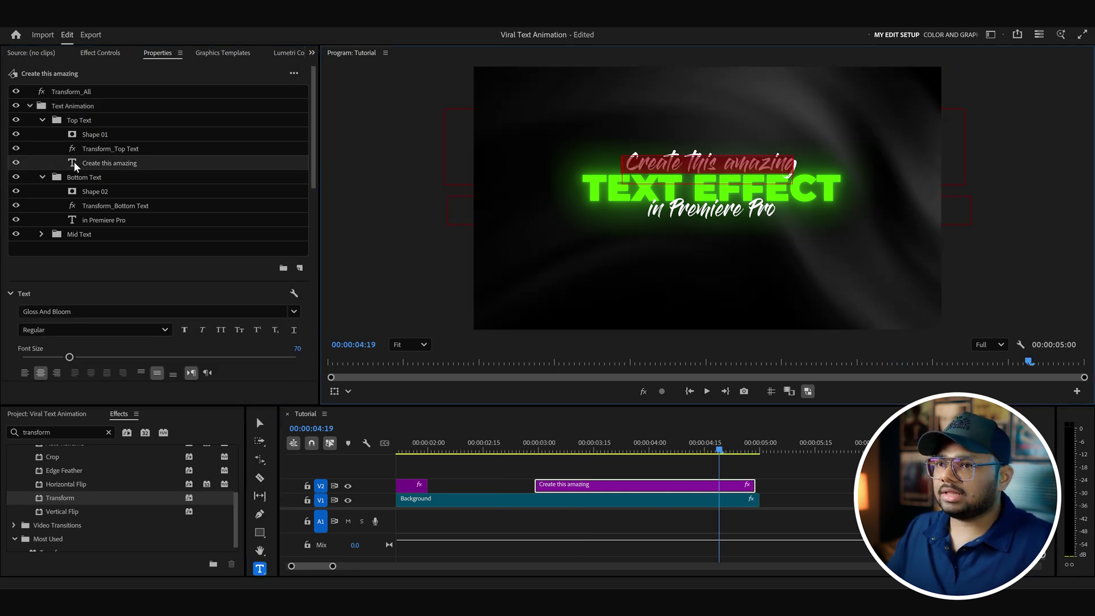
type("You can just")
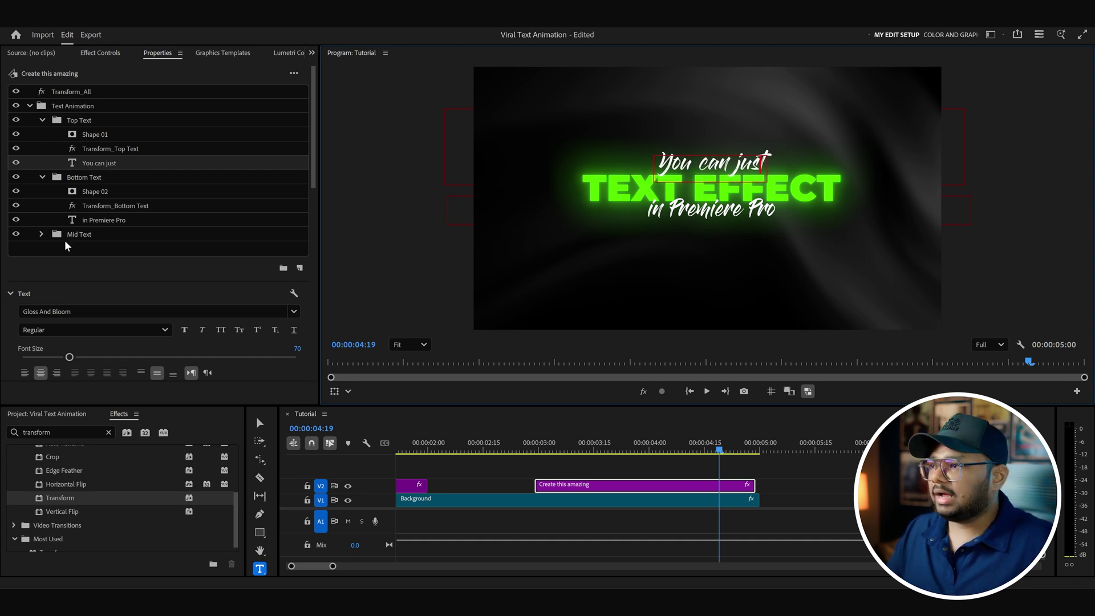
Replace the "TEXT EFFECT" line in the duplicate's Mid Text group with "COPY THE EFFECTS"
left_click(41, 234)
scroll(110, 212, "down", 3)
double_click(75, 240)
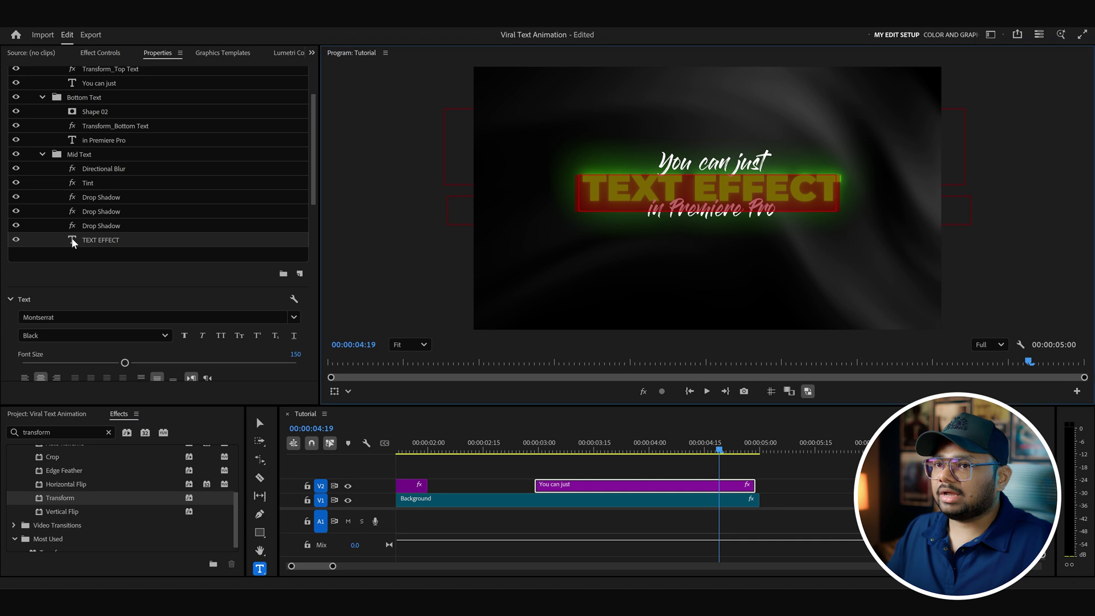
type("COPY THE EFFECTS")
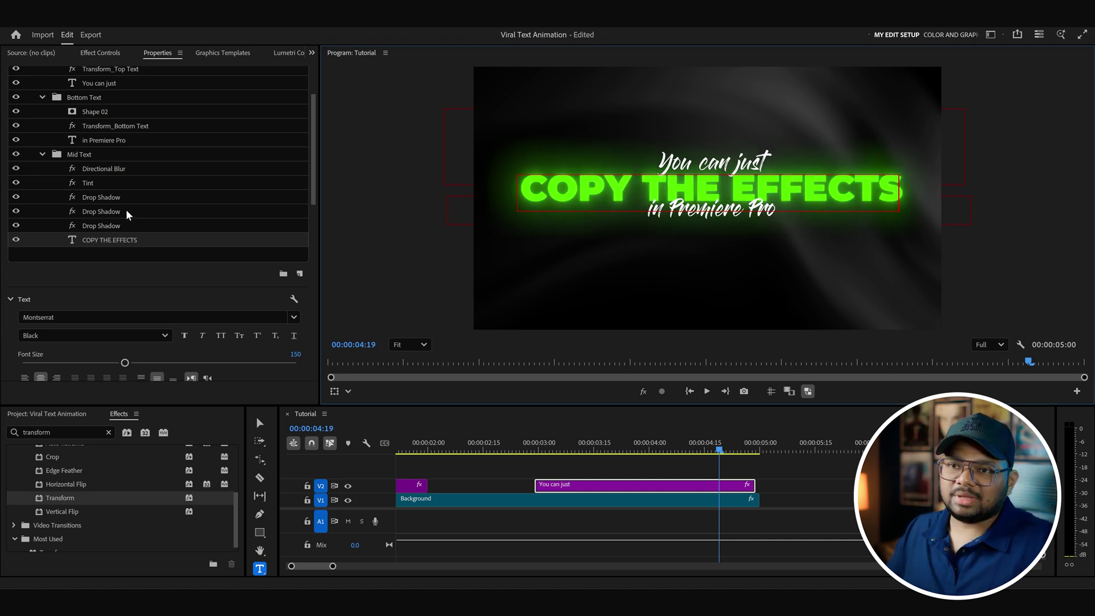
Replace the duplicate's bottom line "in Premiere Pro" with "so easily"
scroll(128, 215, "up", 3)
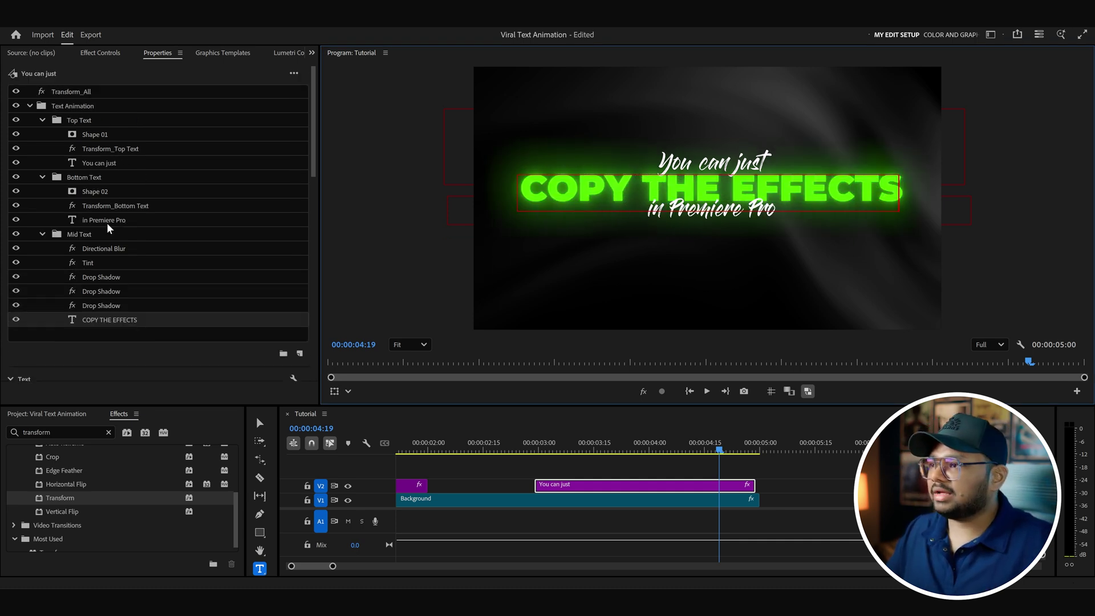
left_click(108, 224)
type("so easily")
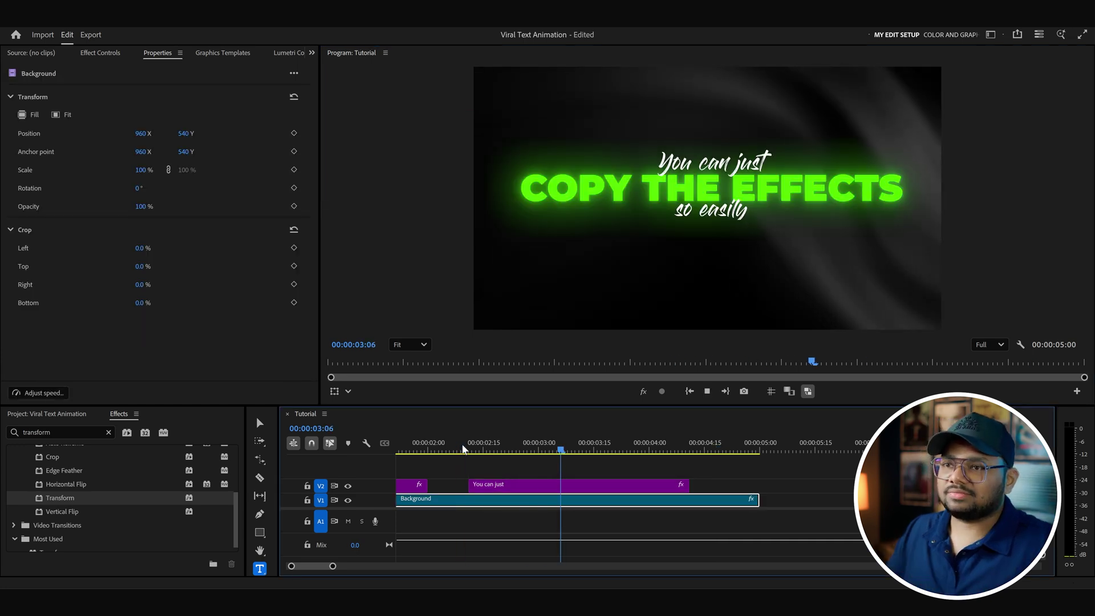
Set Map White To in the Mid Text group's Tint effect to red FF0000 for the second title
left_click(664, 194)
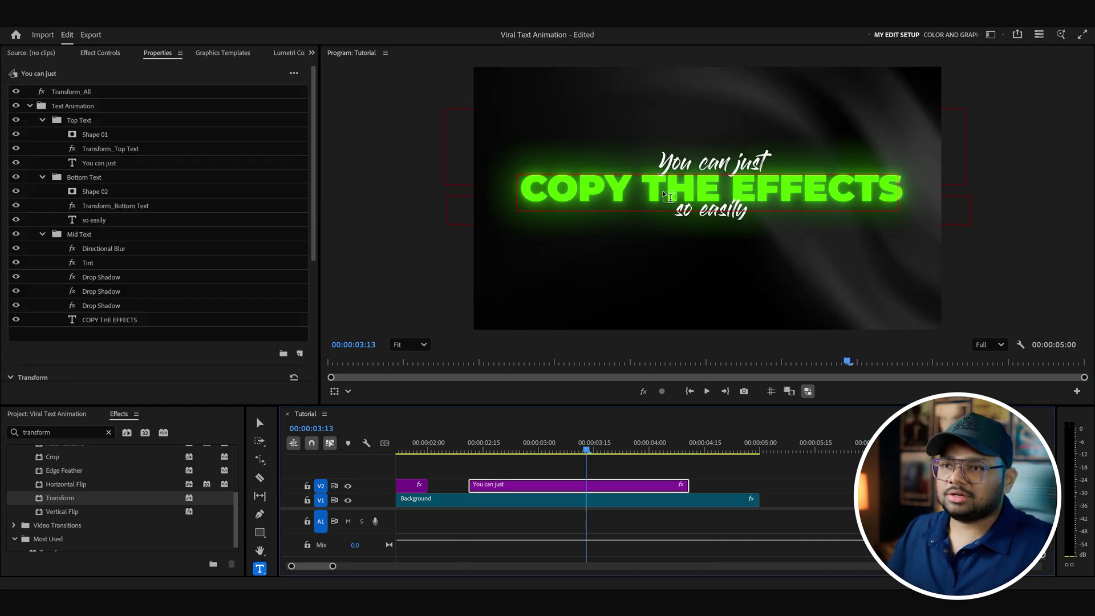
left_click(95, 263)
left_click(101, 52)
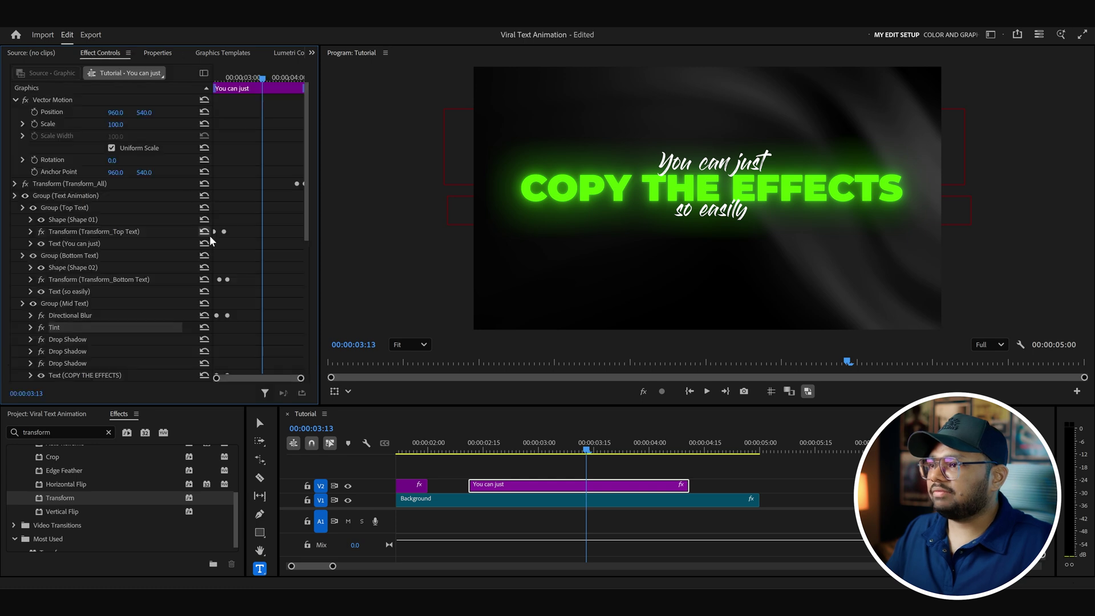
scroll(258, 214, "down", 3)
left_click(32, 259)
left_click(115, 295)
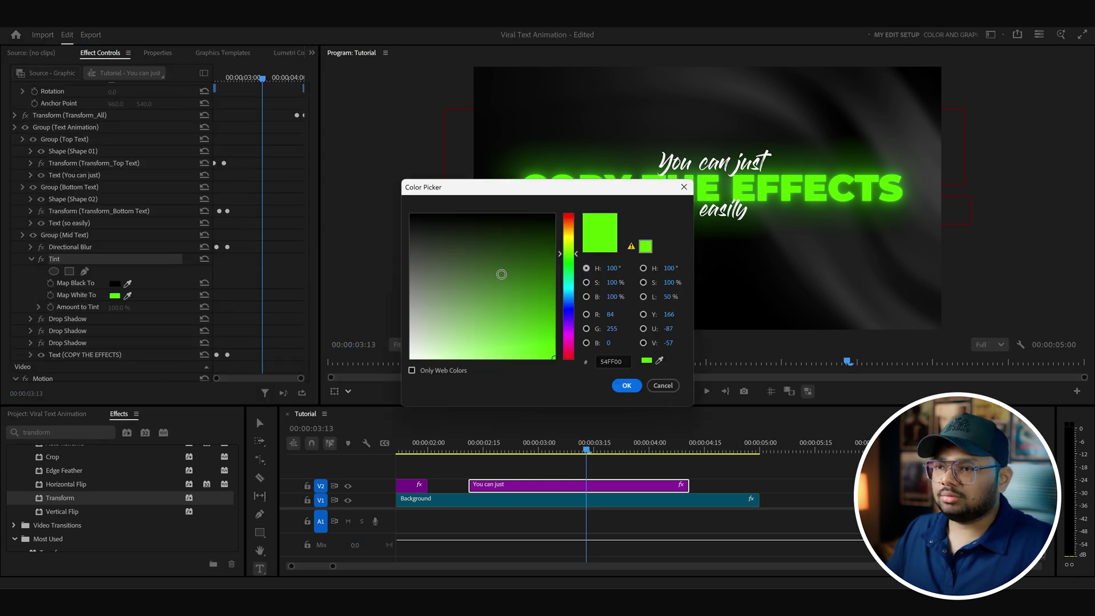
left_click_drag(570, 228, 576, 192)
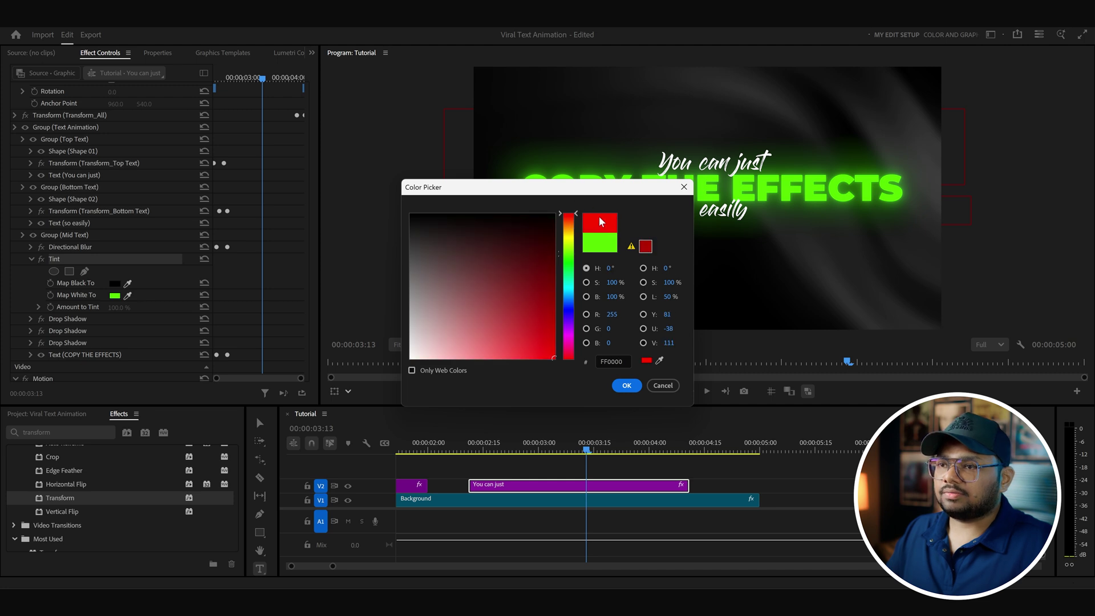
left_click(626, 386)
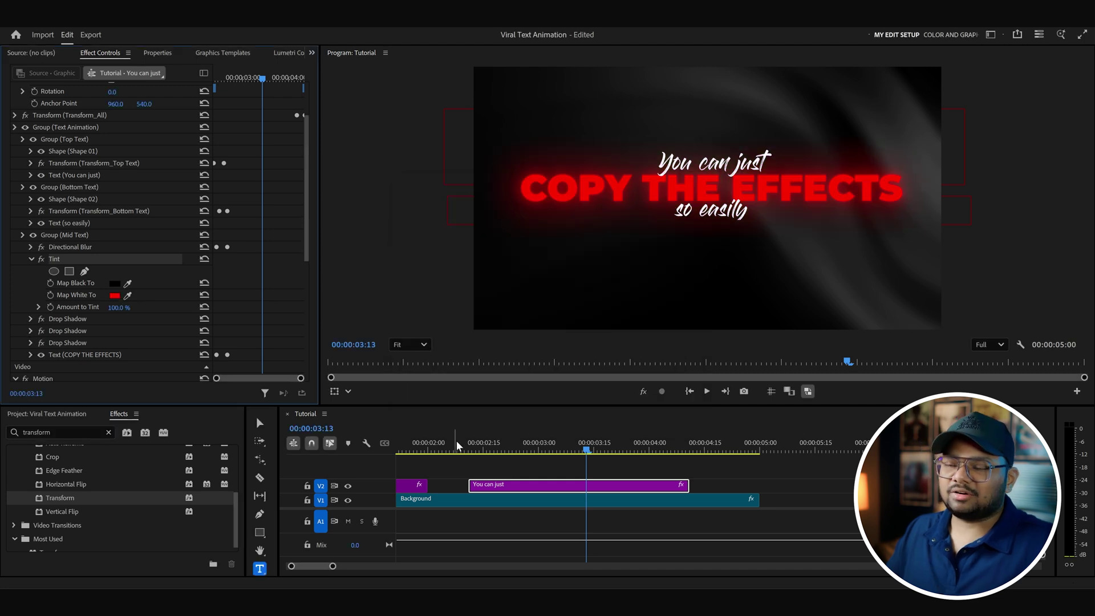
Play back the recoloured second title to check its animation
left_click(456, 446)
key("space")
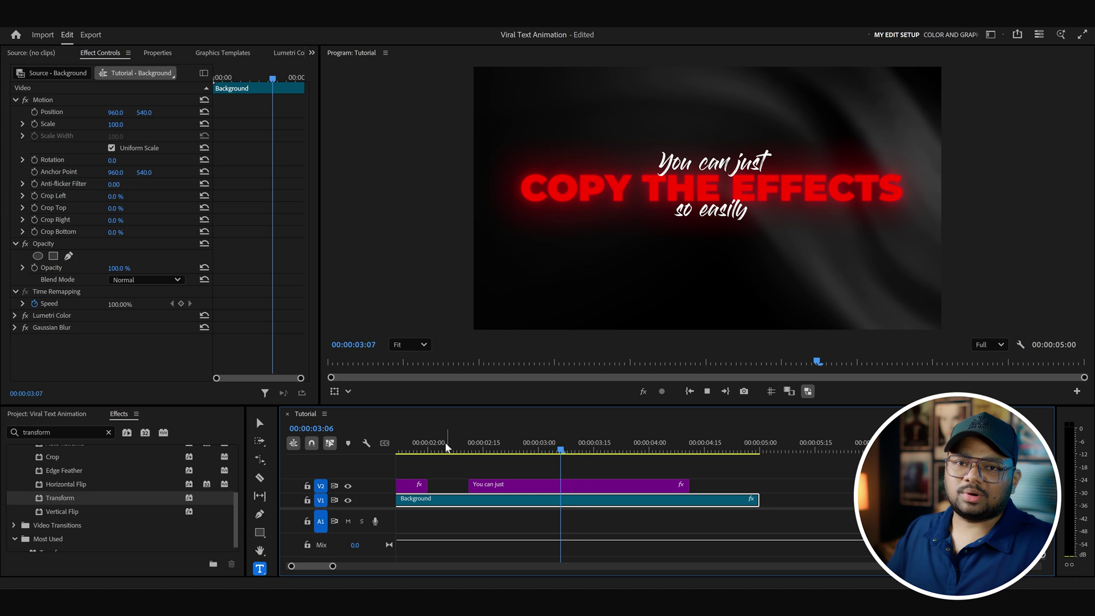
left_click(750, 227)
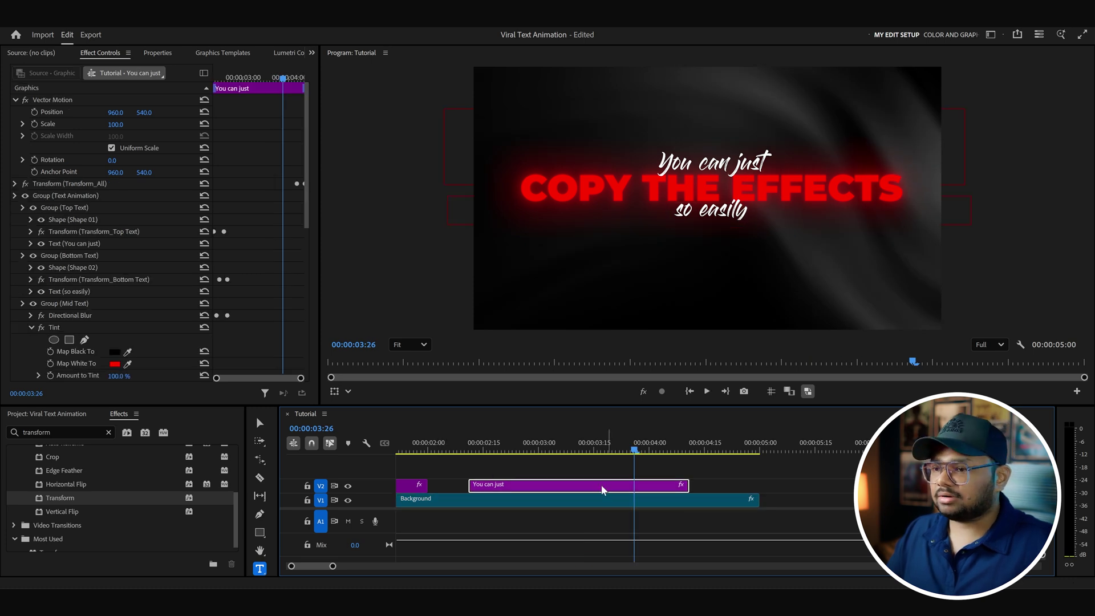
Extend the lower edge of the Bottom Text mask Shape 02 downward to fully cover the "so easily" line
left_click(169, 53)
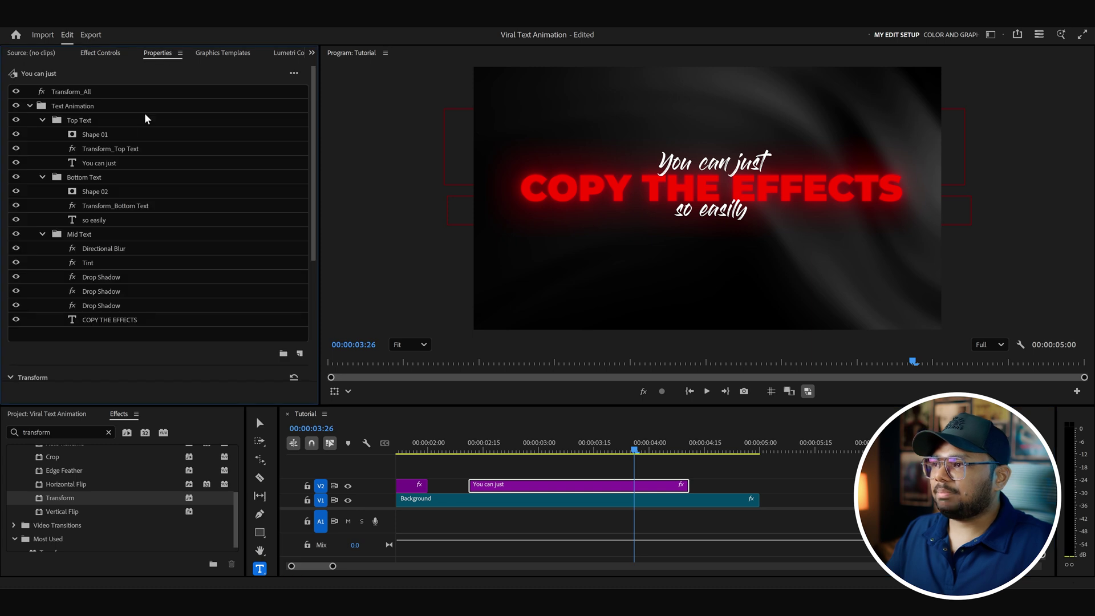
left_click(97, 193)
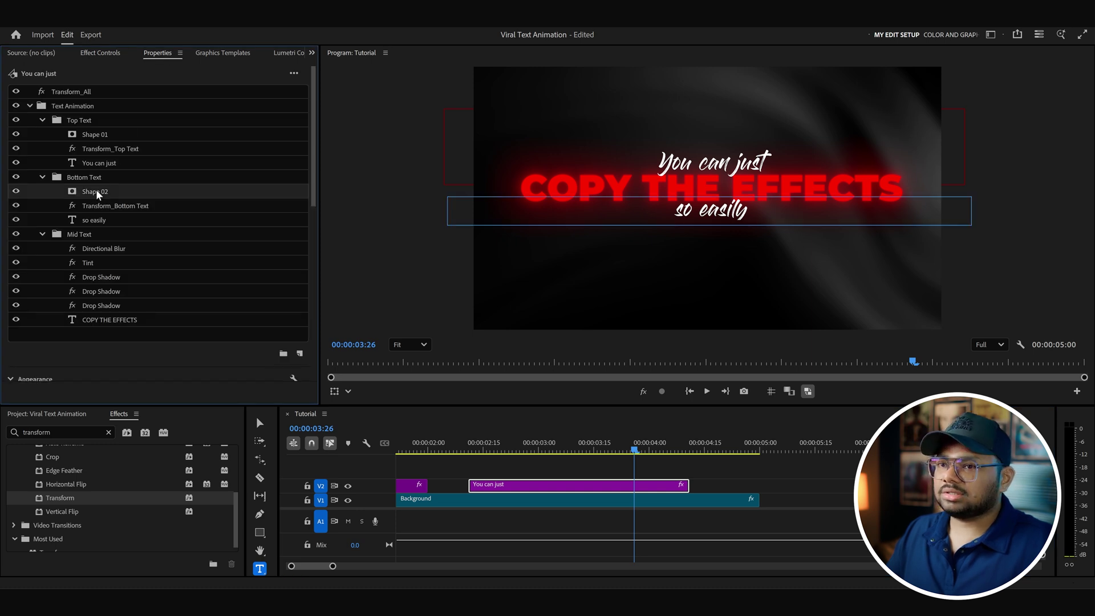
key("v")
left_click_drag(964, 225, 963, 234)
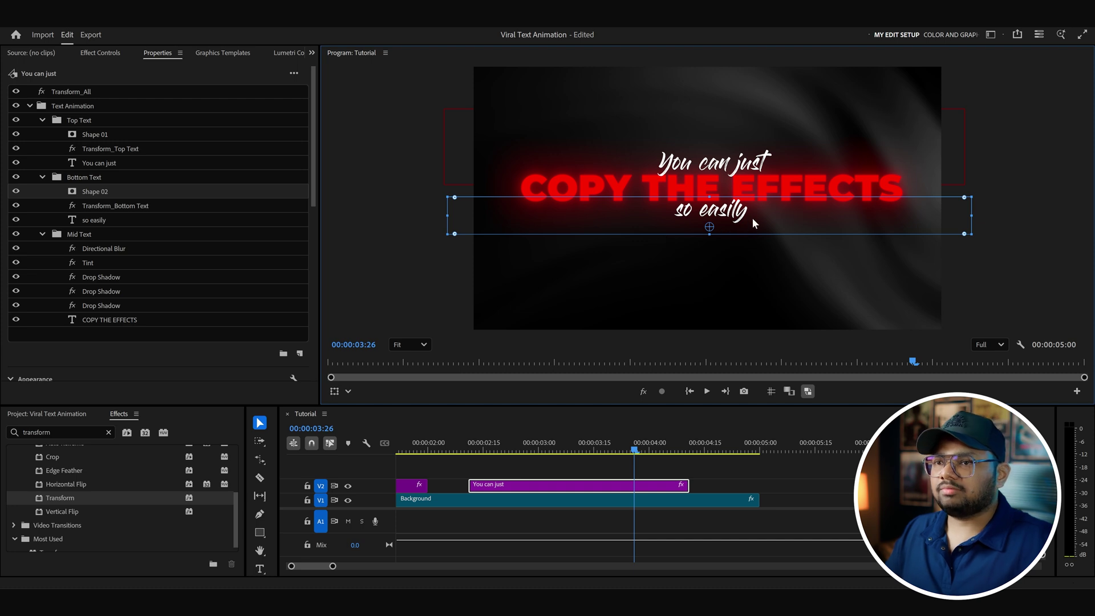
Play the second title from its beginning to check the "so easily" reveal with the enlarged mask
key("shift+5")
left_click_drag(522, 434, 456, 434)
left_click(481, 463)
key("space")
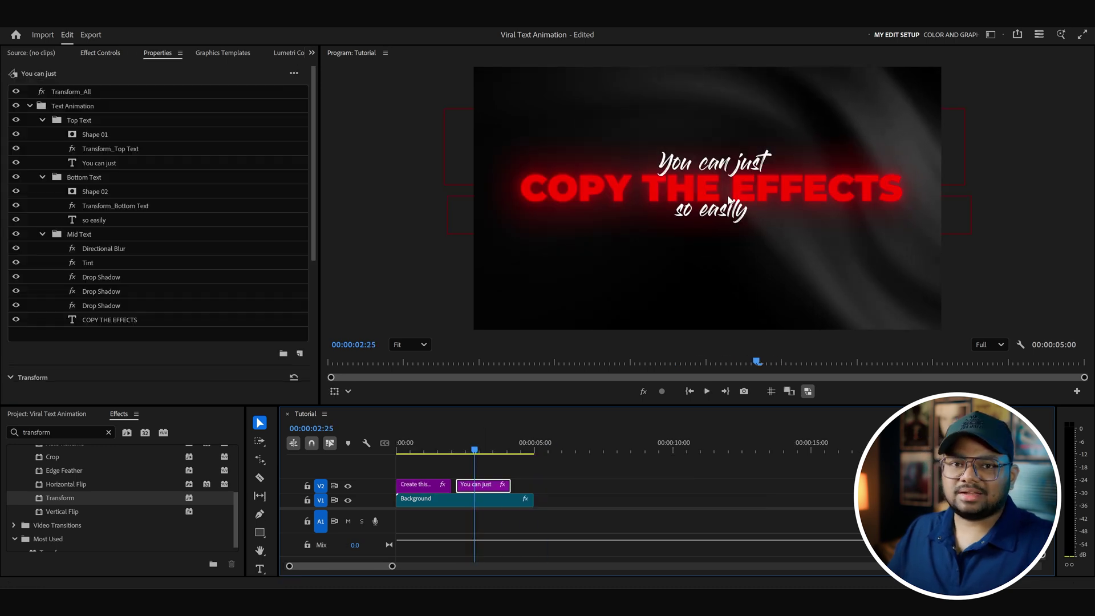
Set the second title's Vector Motion Scale to 50 and move the whole title down to Position 960, 810
left_click(112, 53)
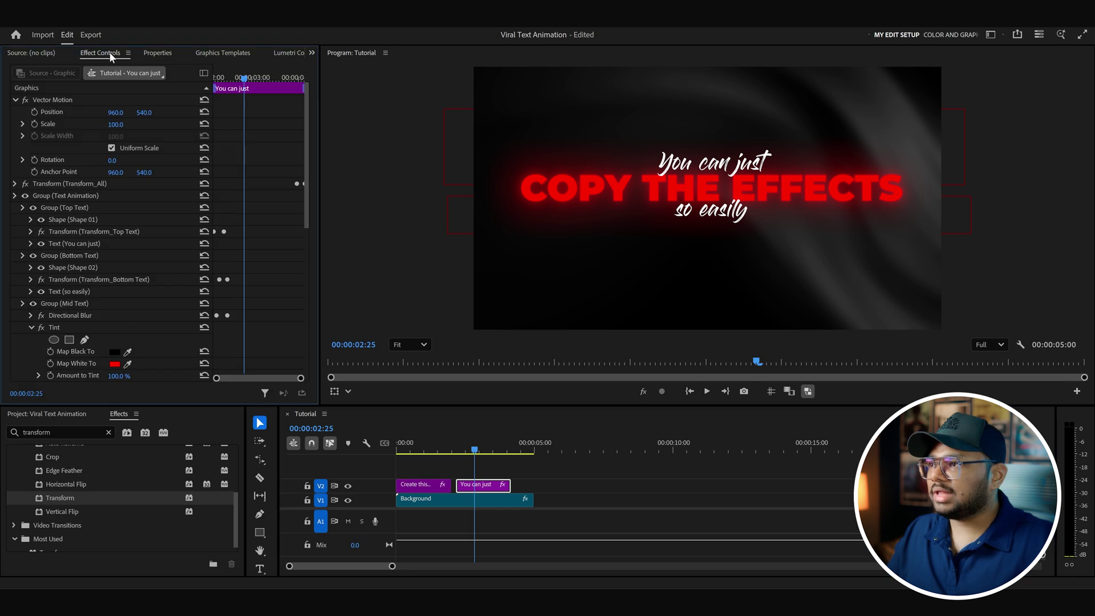
left_click_drag(121, 125, 92, 125)
left_click(70, 99)
left_click_drag(773, 209, 764, 271)
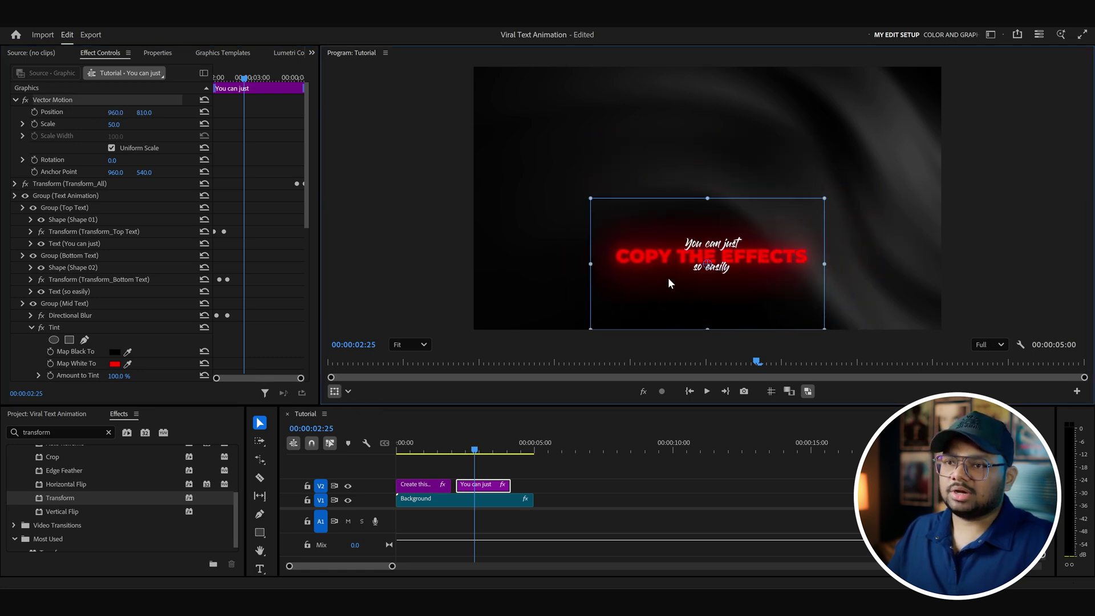